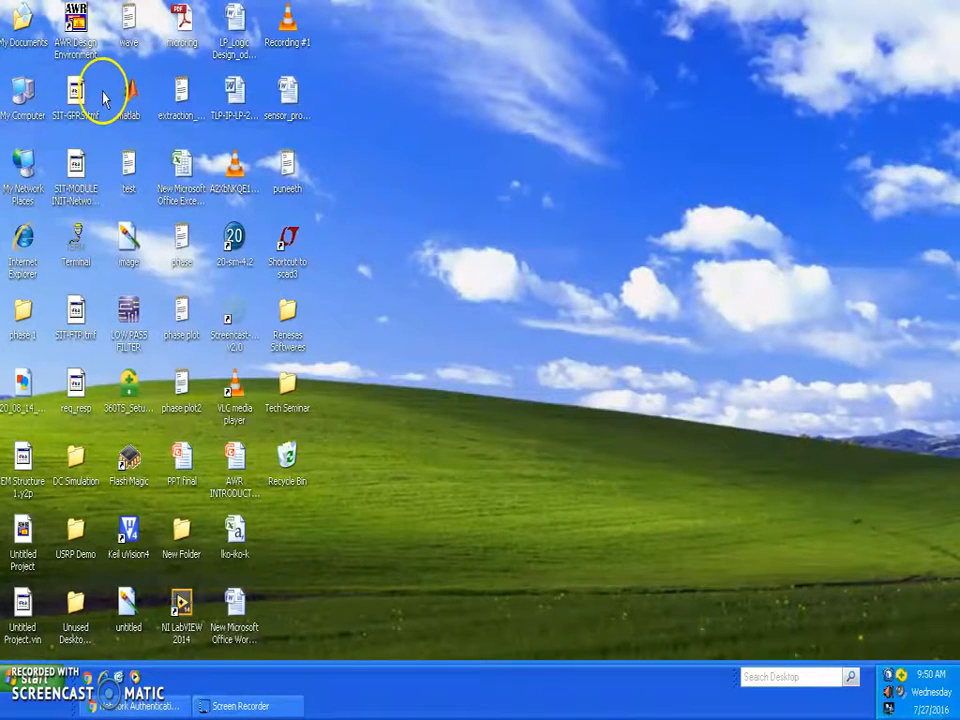
Step: Launch AWR Design Environment, accept the educational license notice, and start a new project
left_click(73, 40)
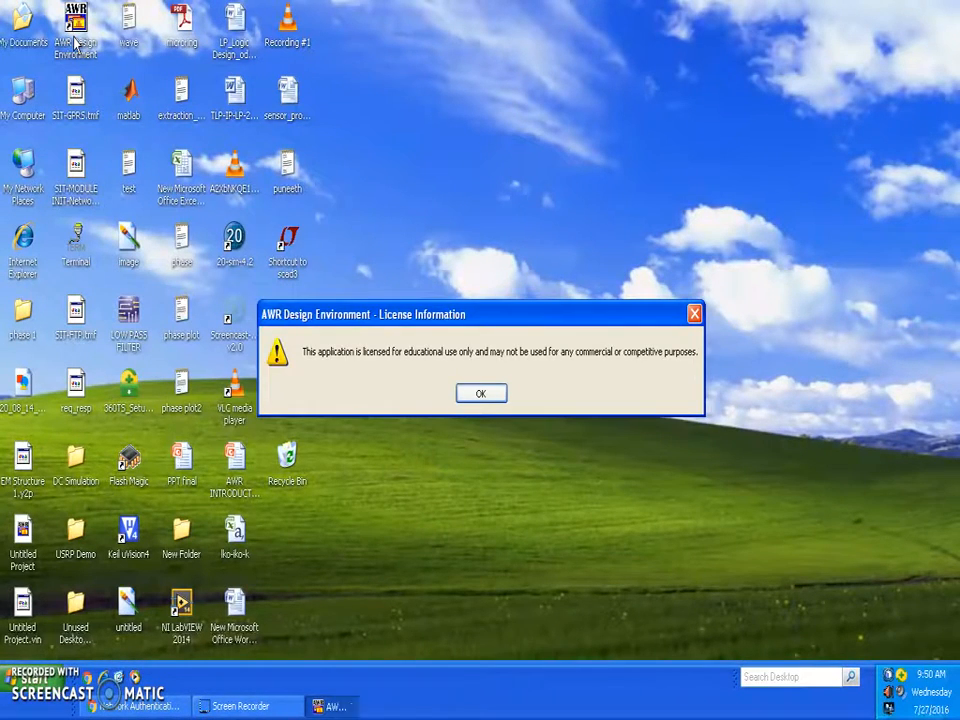
left_click(485, 394)
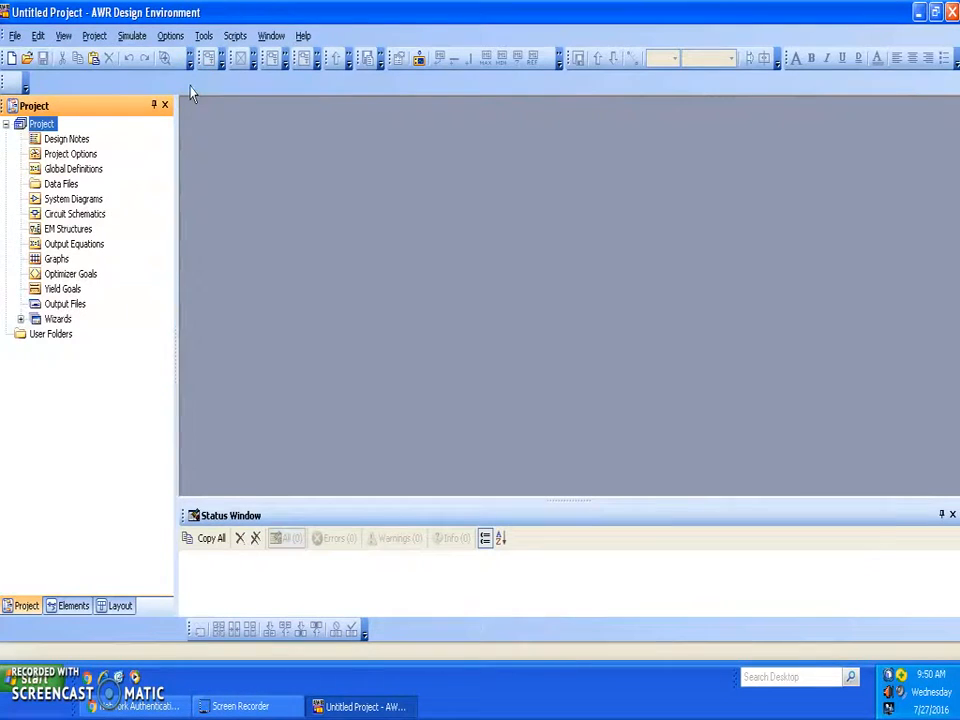
left_click(15, 37)
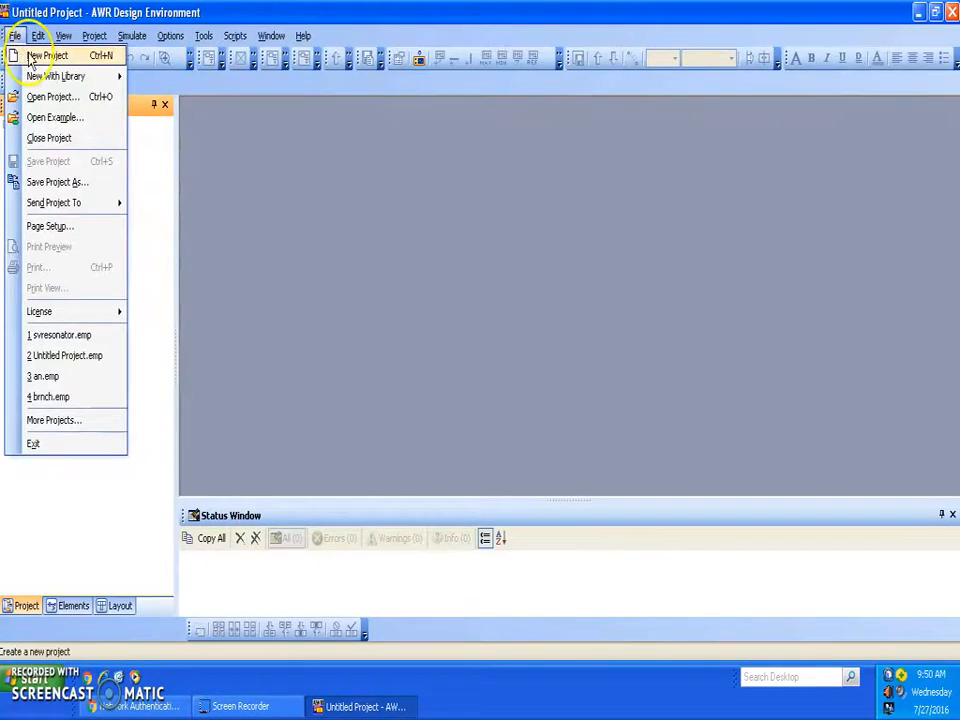
left_click(30, 58)
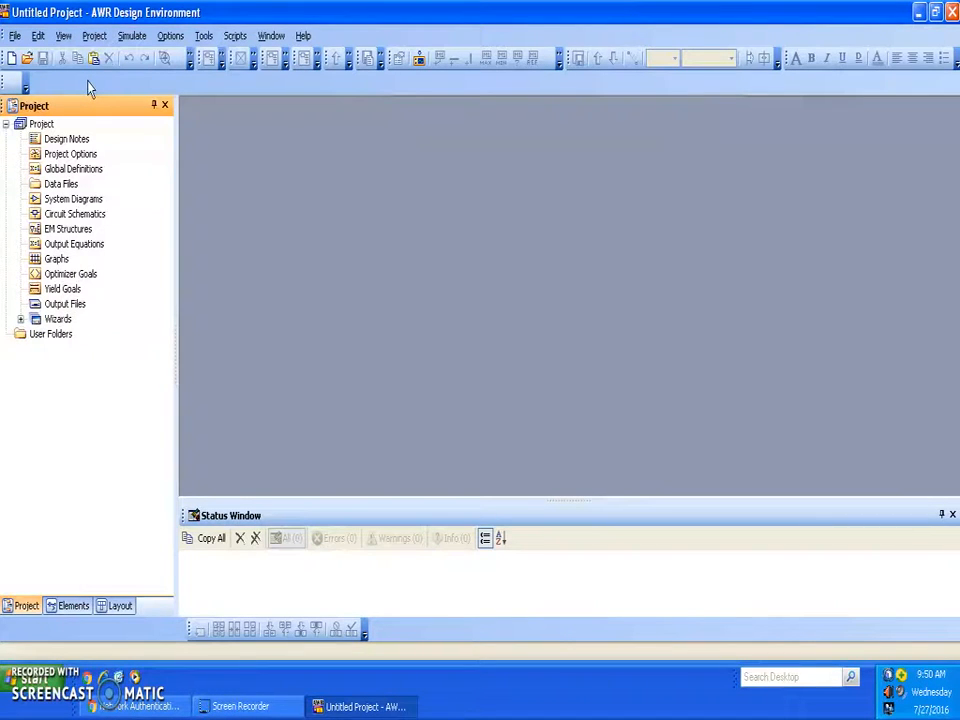
Step: Create a new EM structure named EM Structure 1 using the AWR AXIEM simulator
right_click(36, 230)
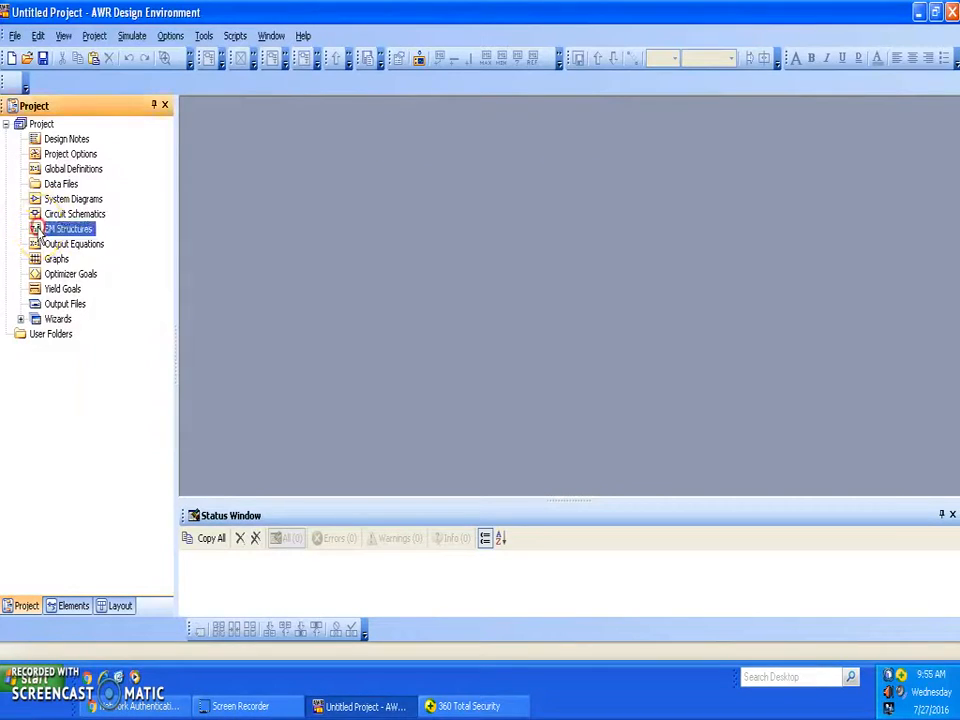
right_click(37, 230)
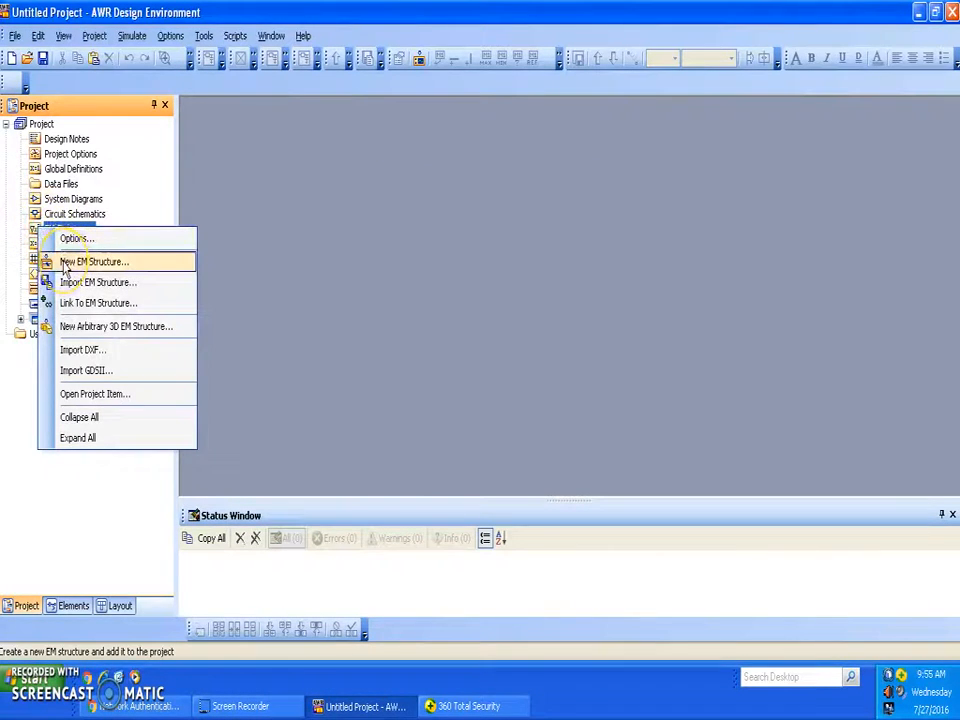
left_click(94, 261)
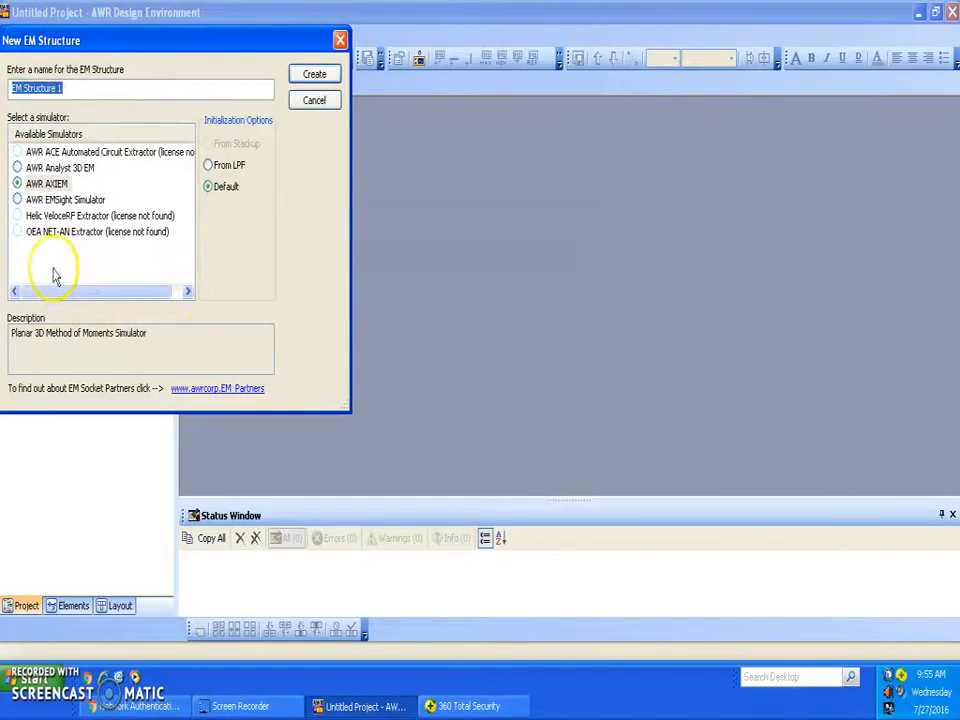
left_click(97, 88)
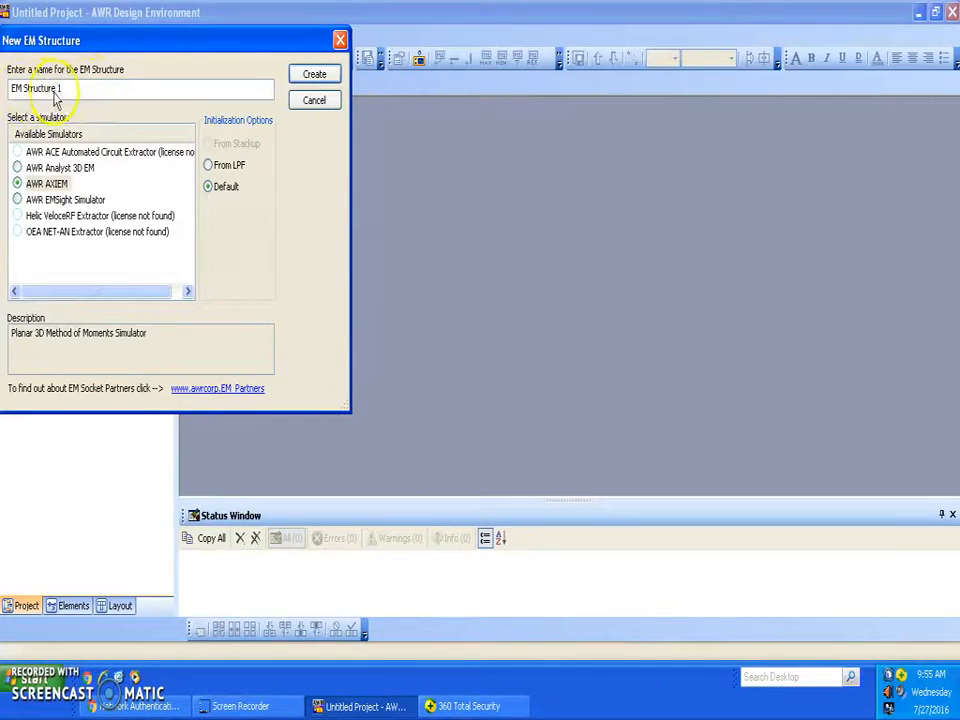
left_click(17, 185)
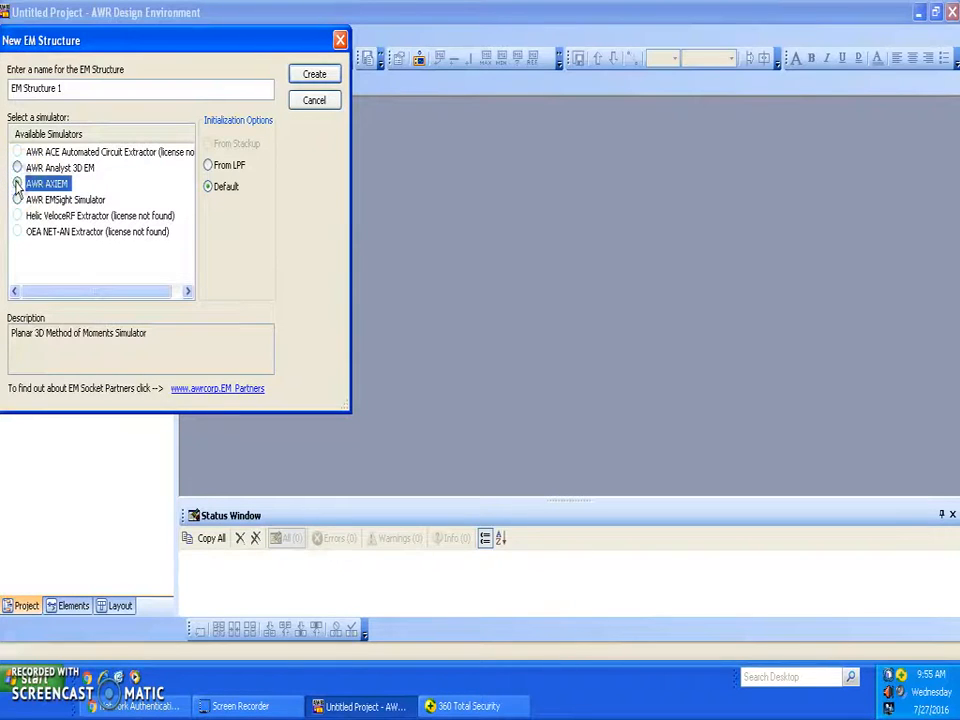
left_click(314, 74)
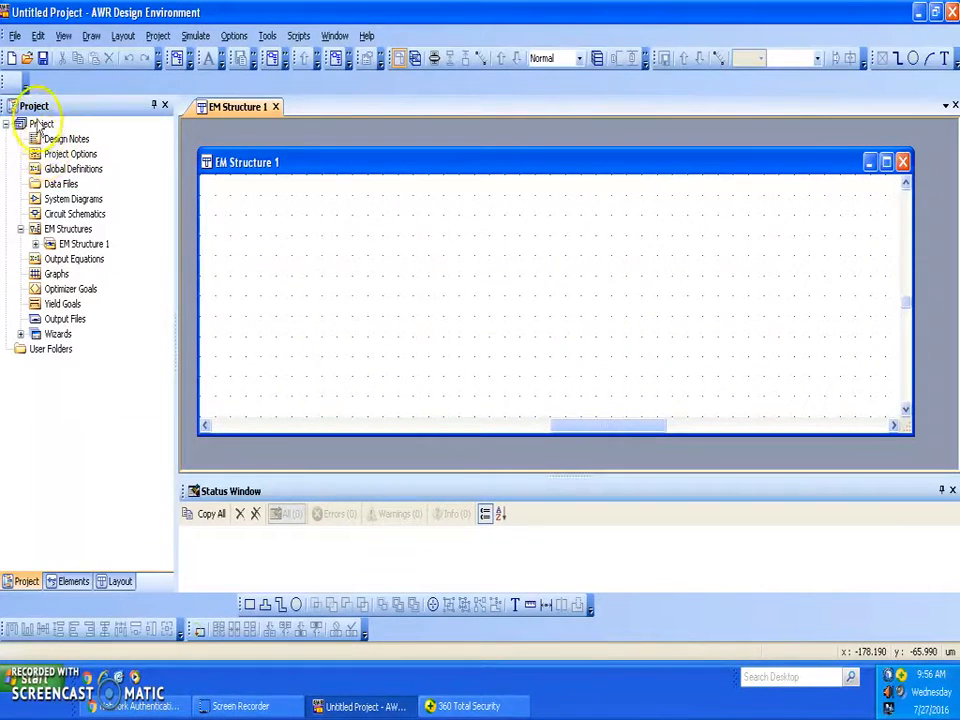
Step: Set the project's global length unit to mm in the project options
double_click(40, 155)
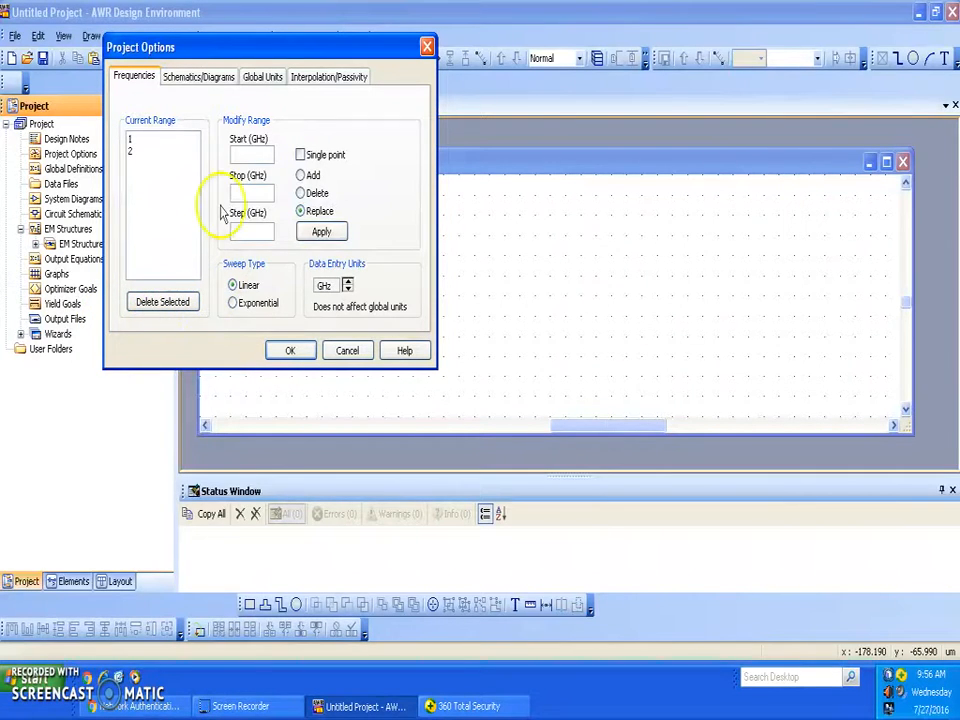
left_click(256, 78)
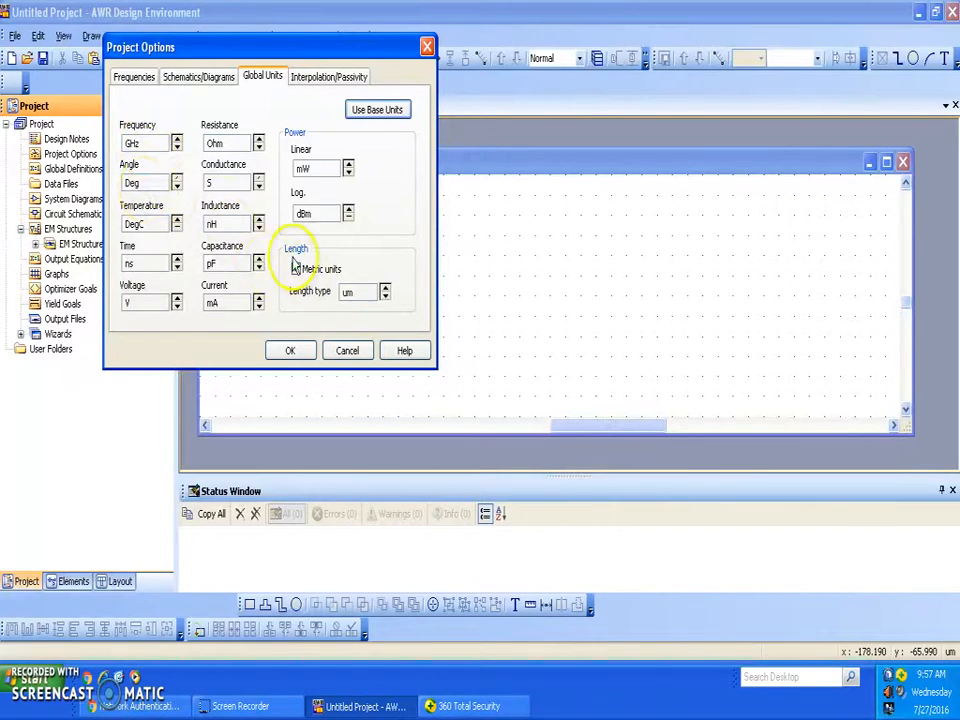
left_click(384, 288)
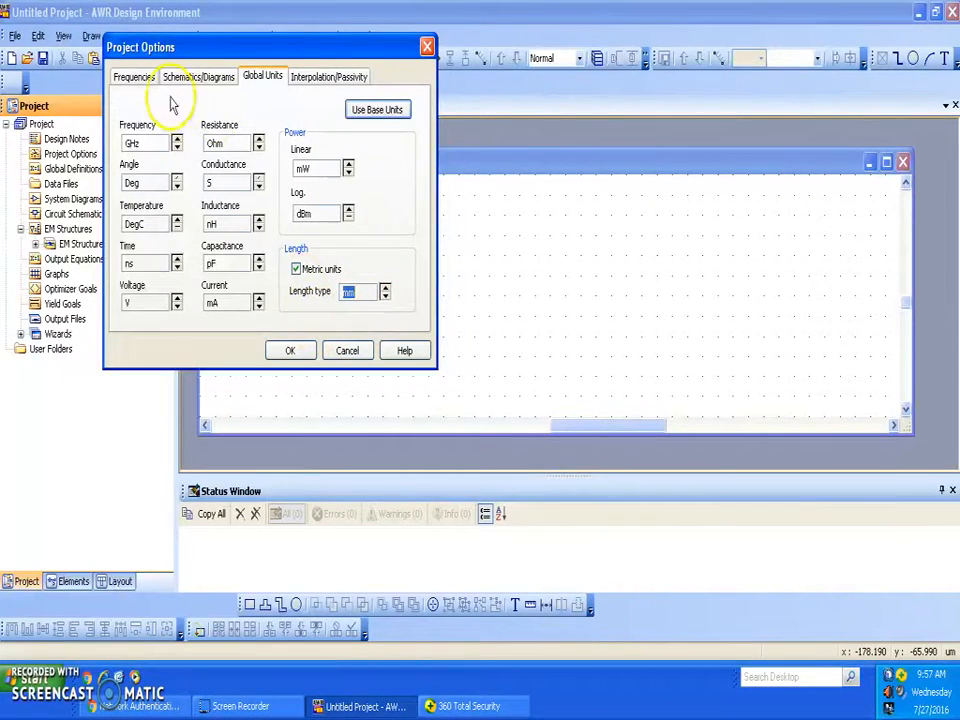
Step: Add a project frequency range from 1 to 3 GHz in 0.1 GHz steps and accept the project options
left_click(135, 77)
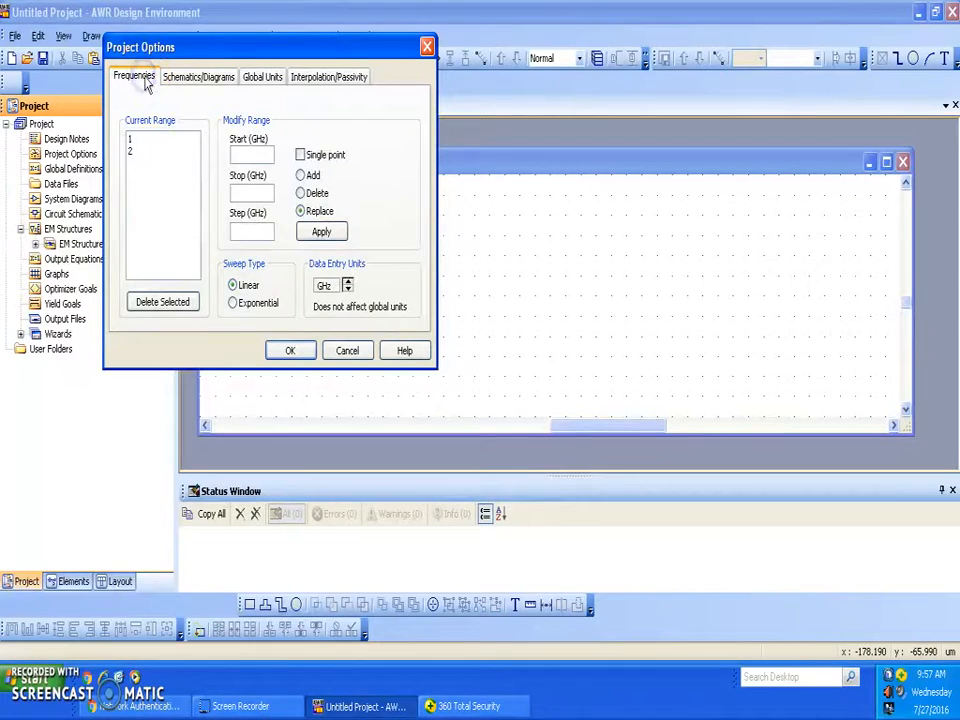
left_click(239, 155)
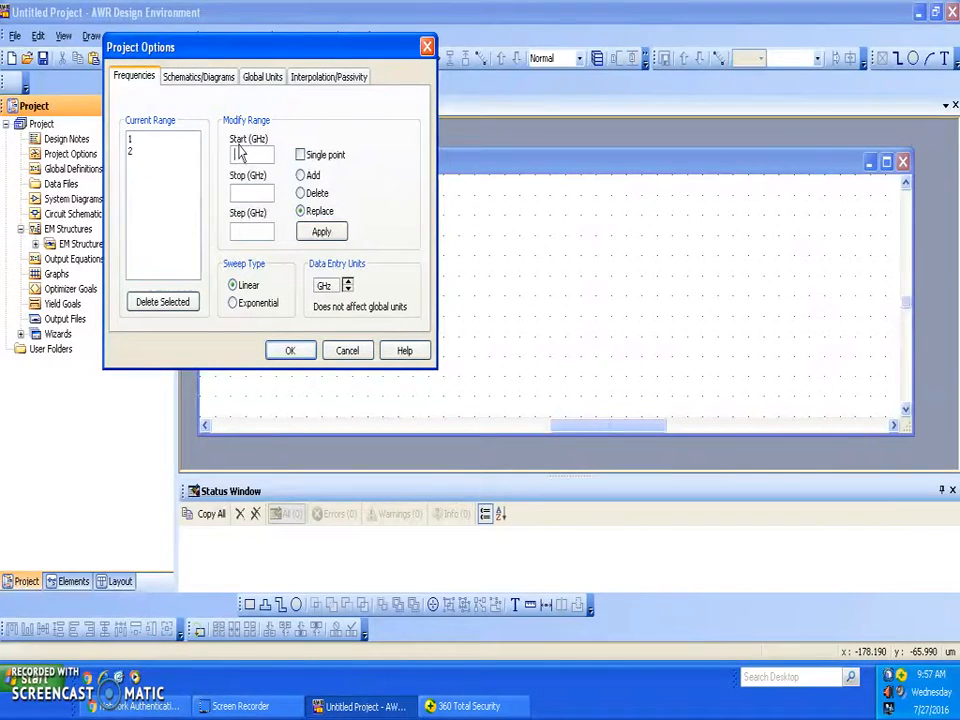
left_click(237, 195)
left_click(243, 231)
left_click(300, 177)
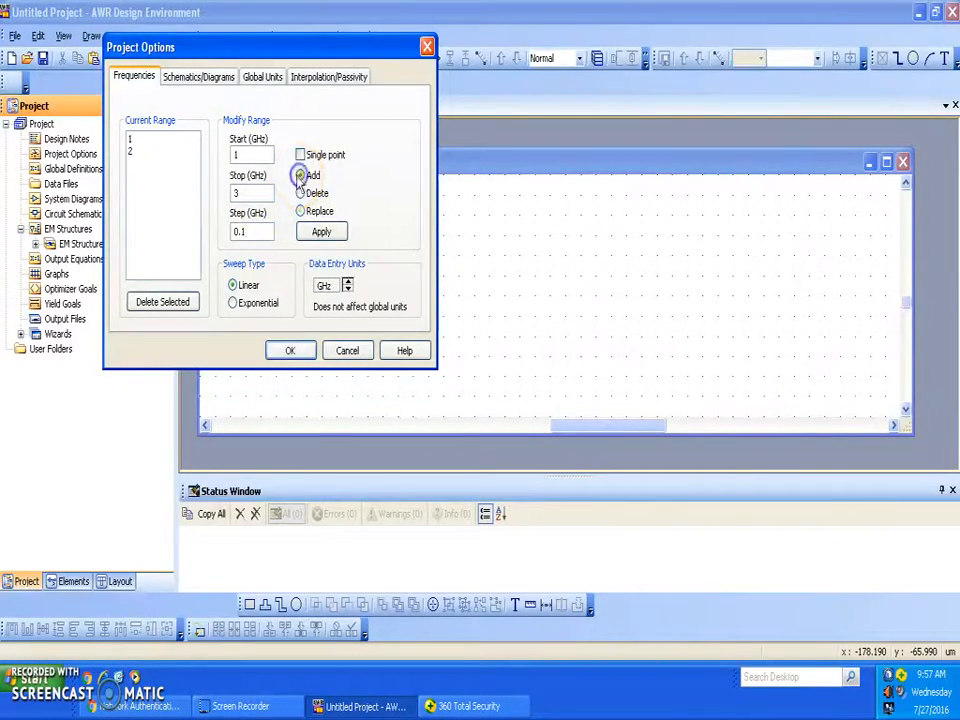
left_click(318, 232)
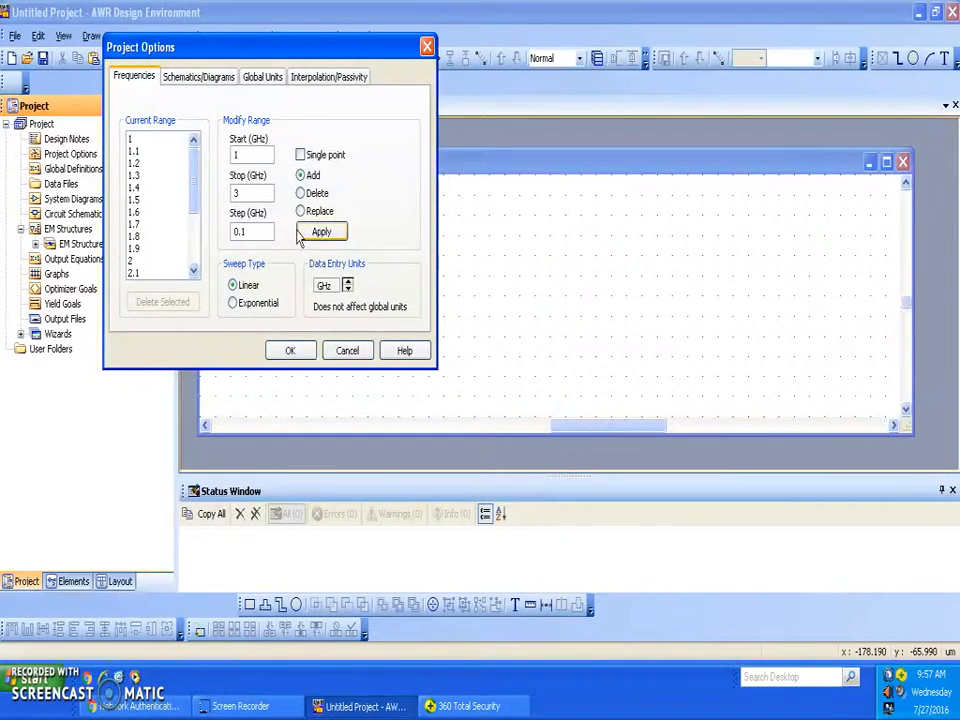
left_click_drag(203, 180, 193, 156)
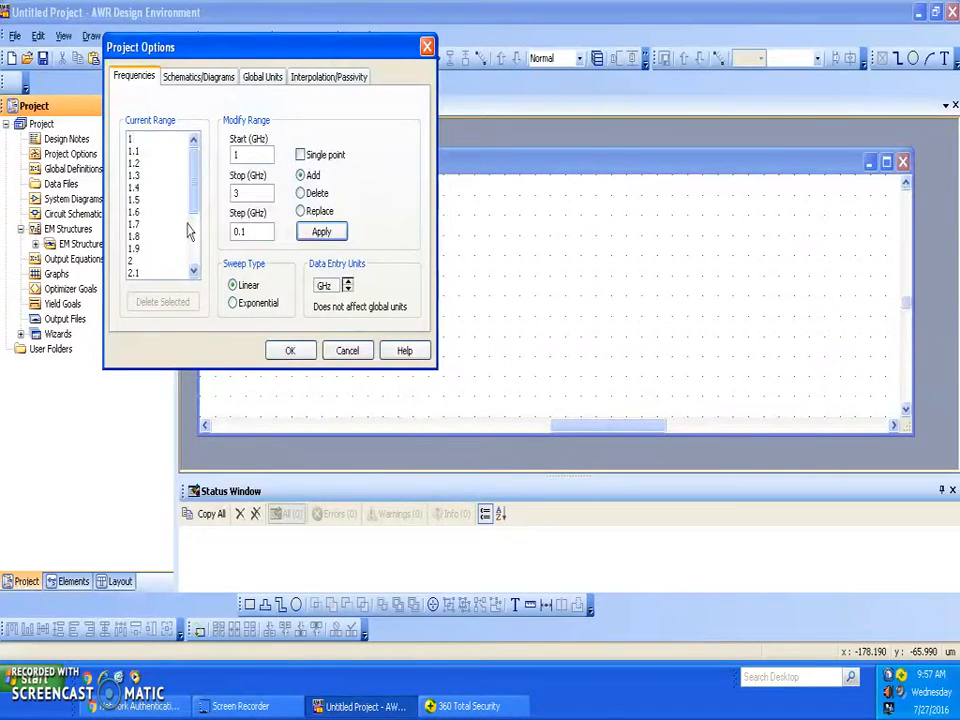
left_click(290, 351)
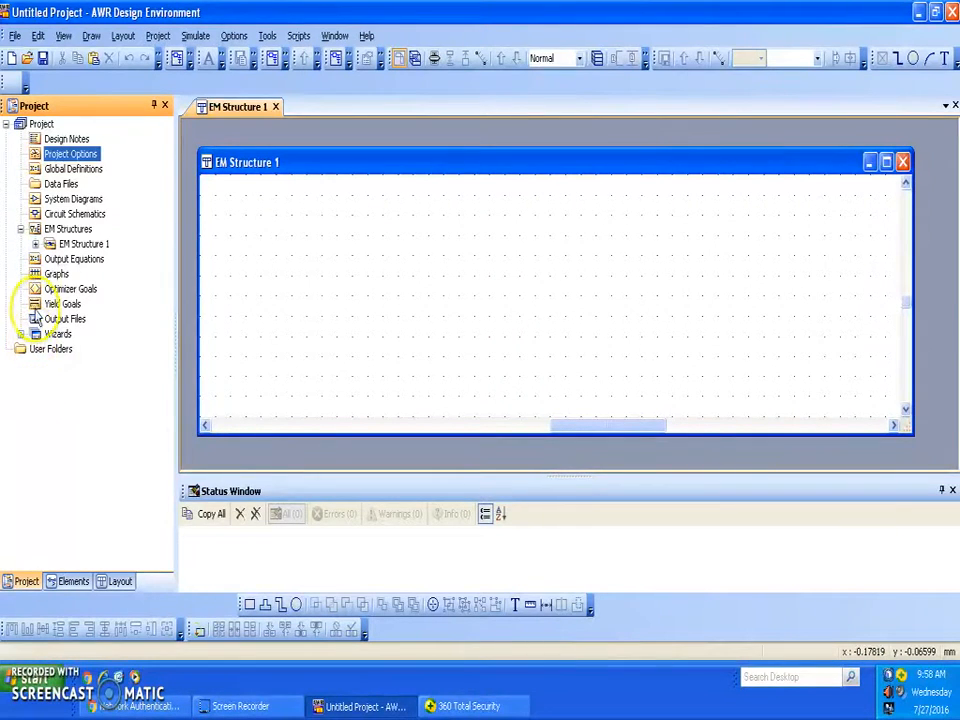
Step: Delete the Tantalum, Cap Bottom, Plated Metal and Thick Metal materials from the enclosure of EM Structure 1
left_click(35, 244)
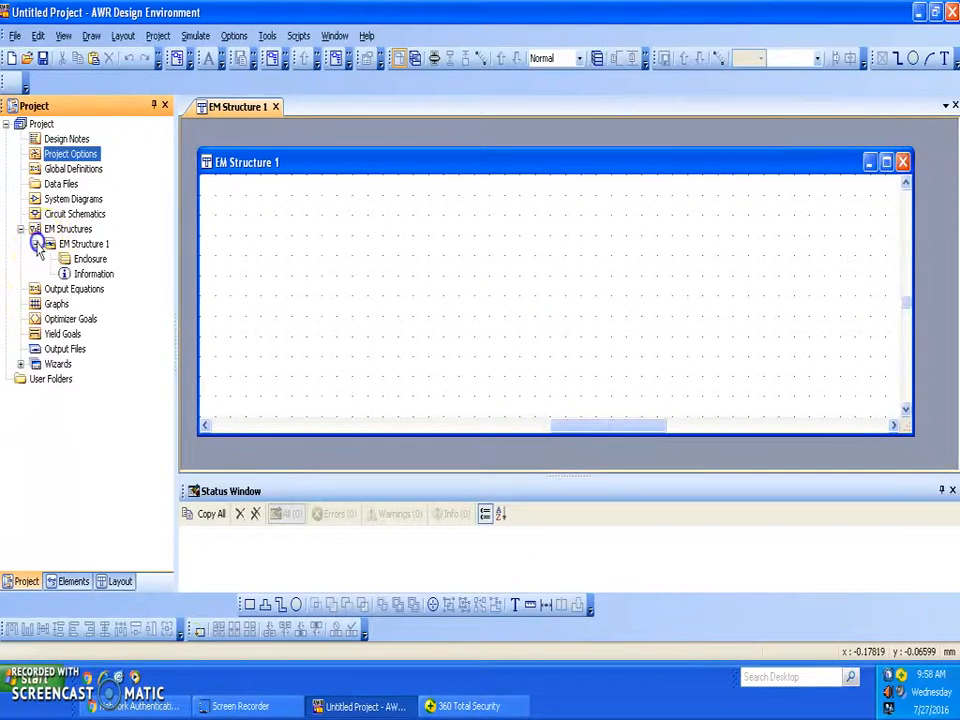
double_click(90, 259)
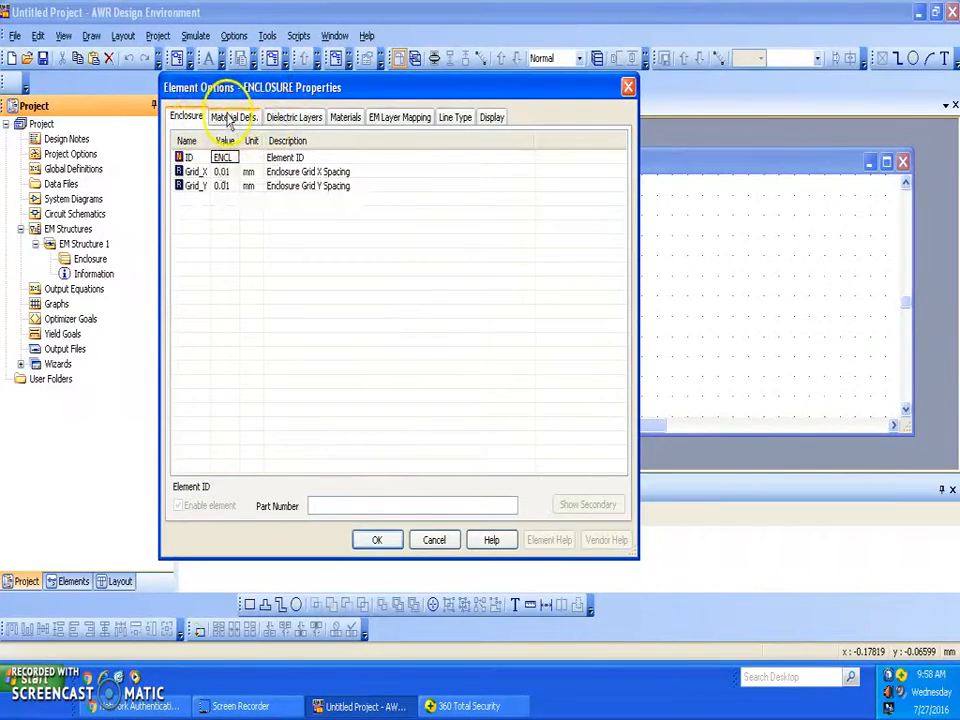
left_click(347, 118)
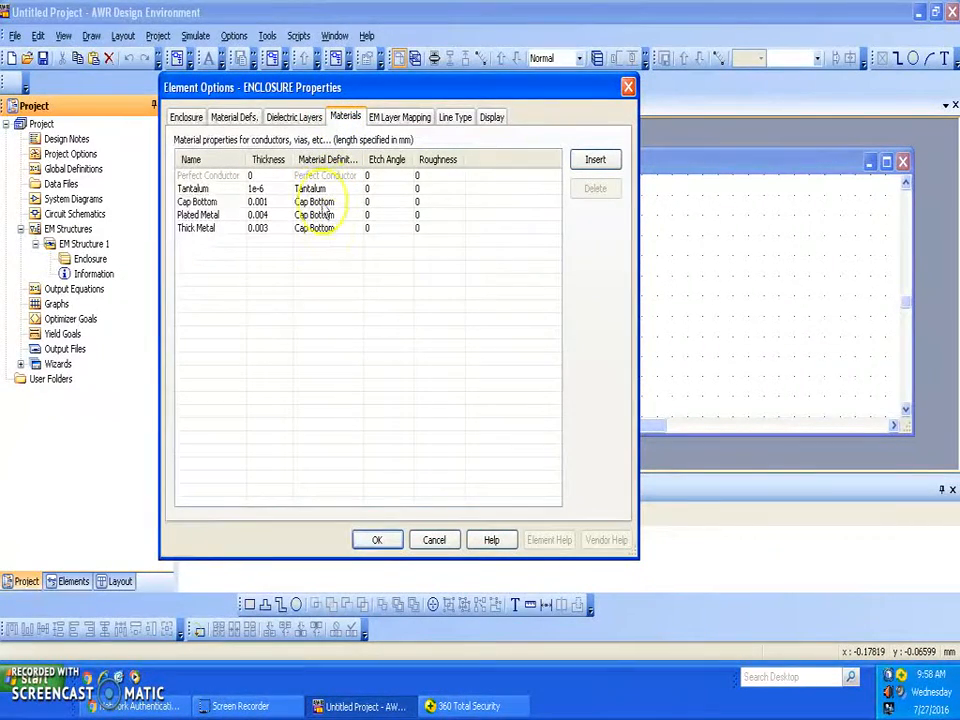
left_click(322, 188)
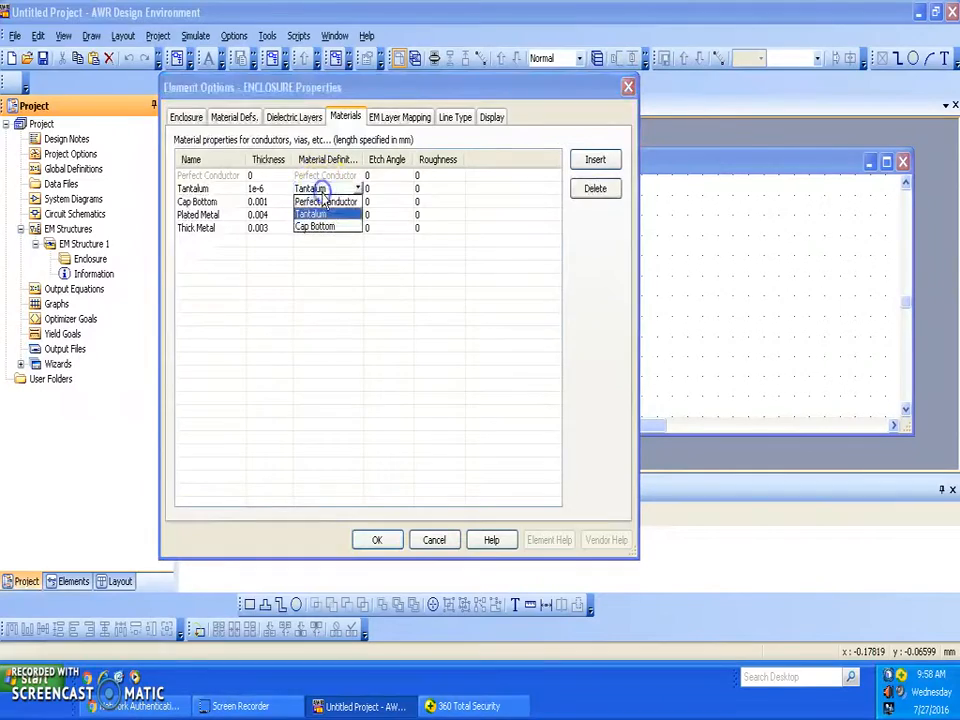
left_click(595, 190)
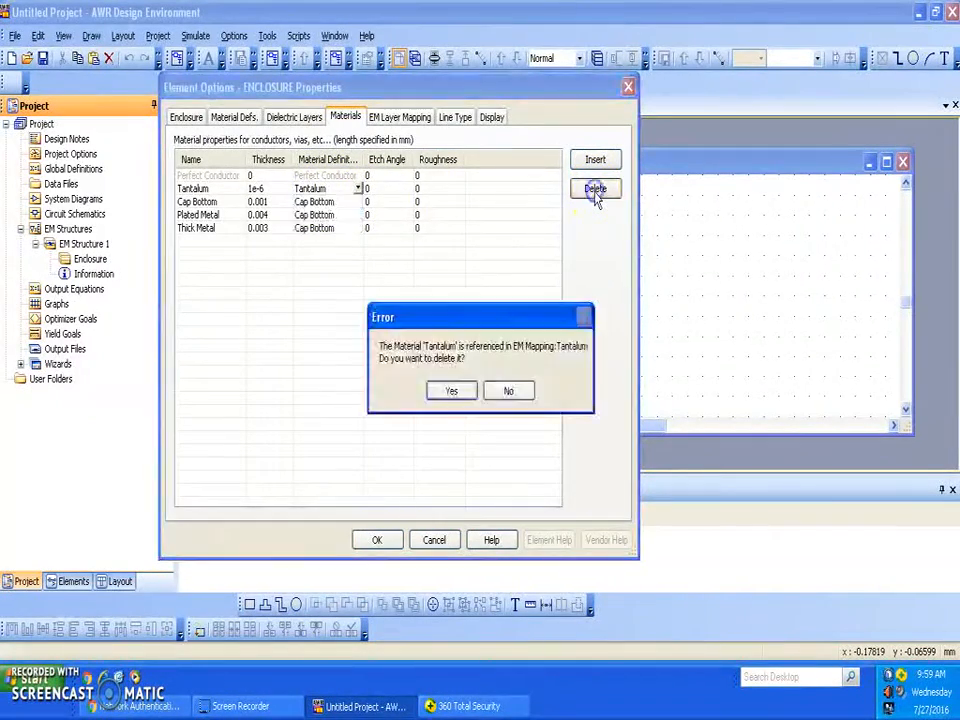
left_click(443, 390)
left_click(574, 191)
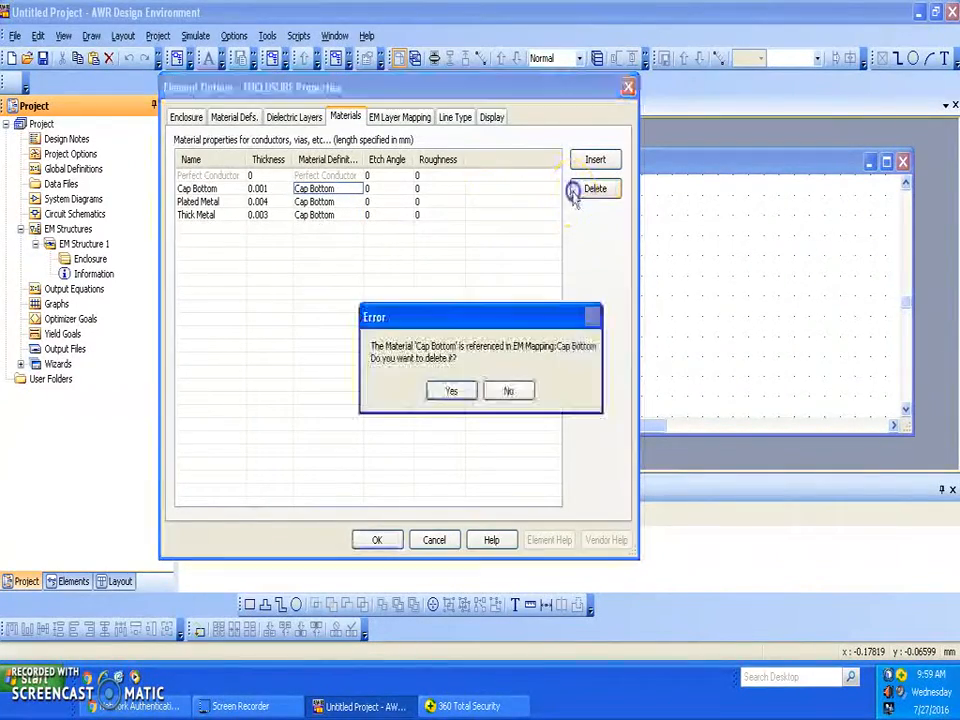
left_click(452, 390)
left_click(584, 196)
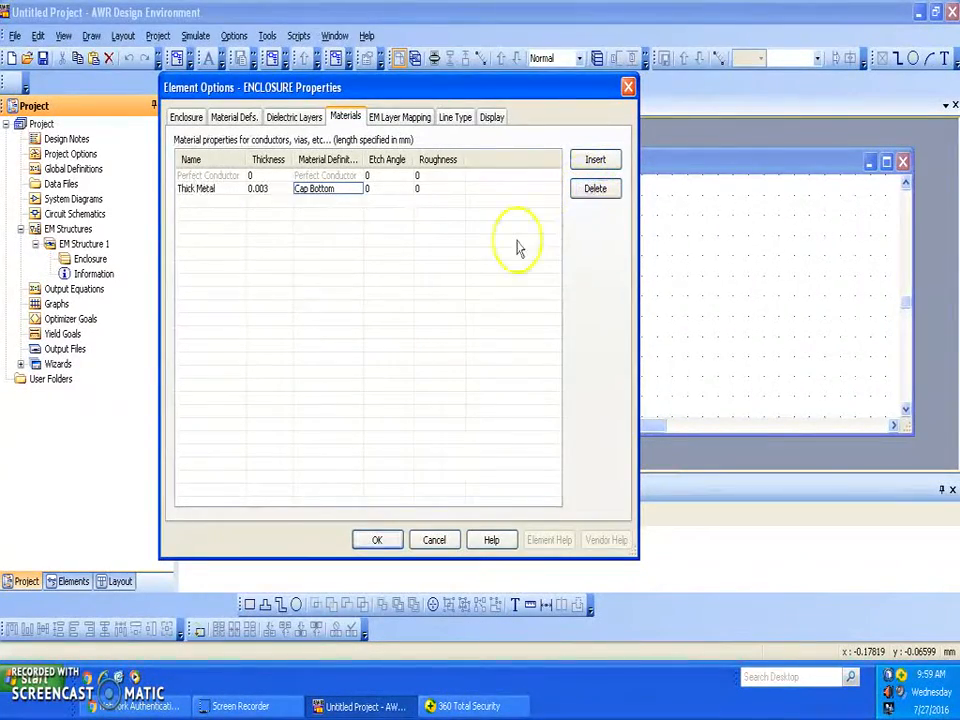
left_click(593, 189)
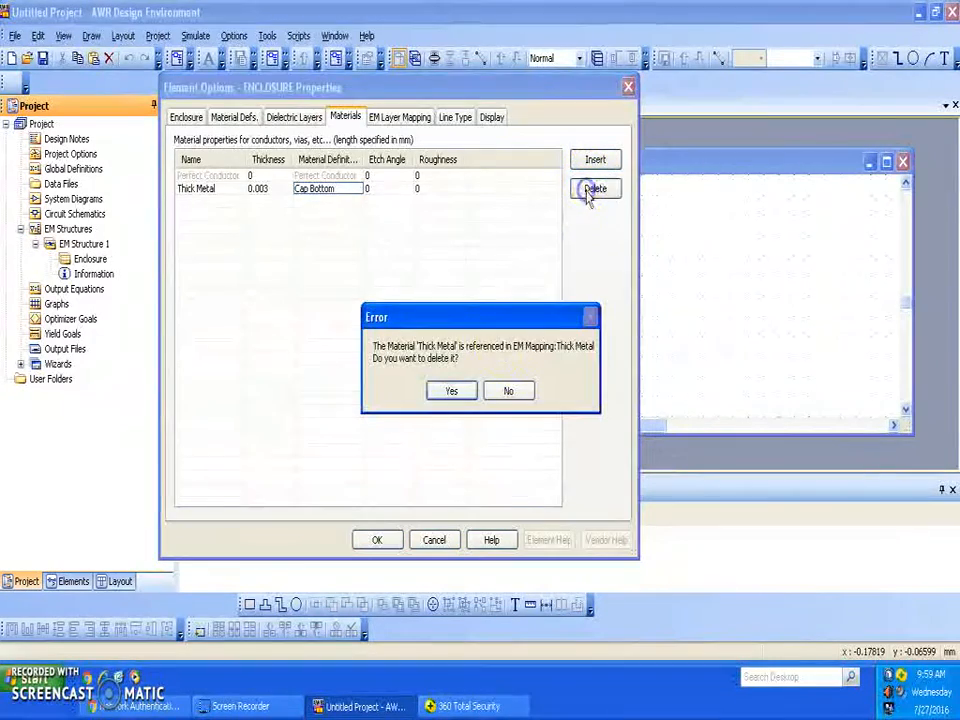
left_click(466, 389)
Step: Delete the Diel_1 and Diel_2 layers from the enclosure's dielectric stackup
left_click(300, 117)
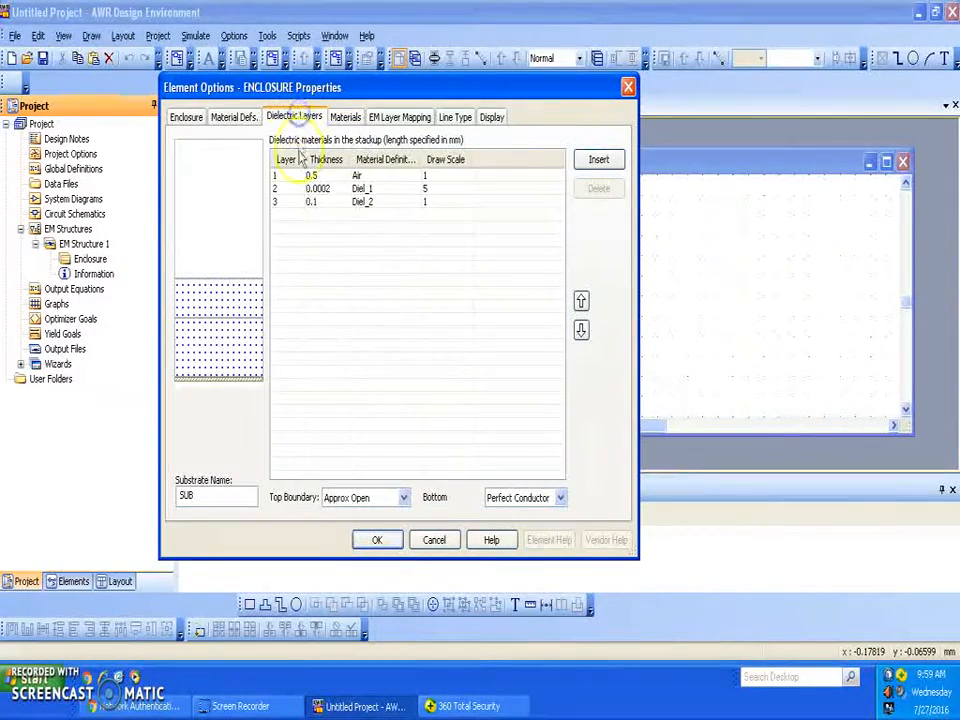
left_click(357, 190)
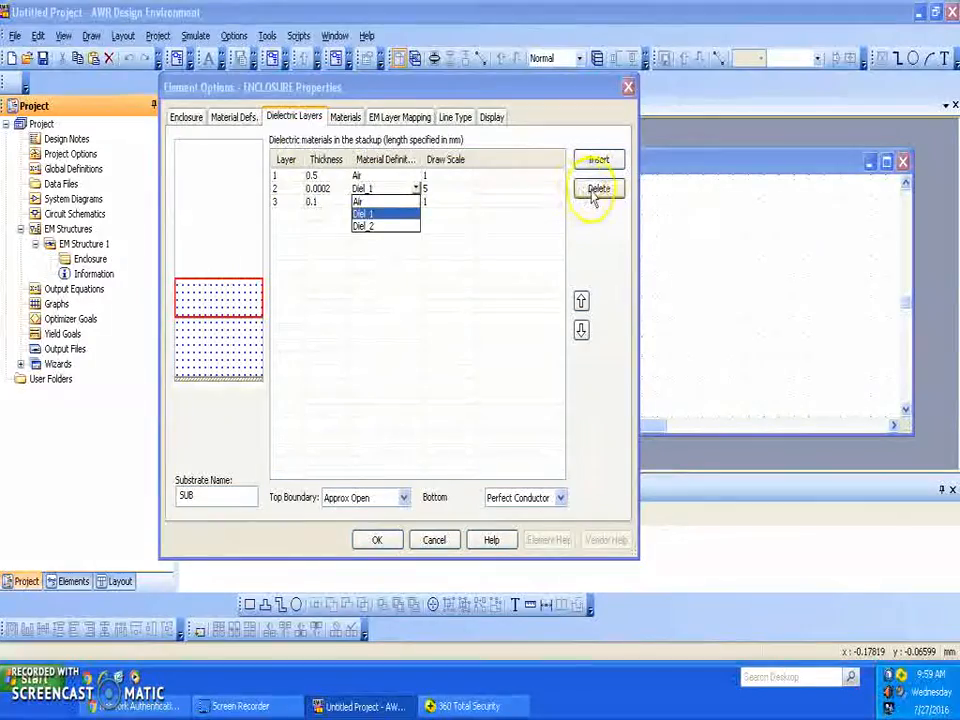
left_click(593, 190)
left_click(457, 390)
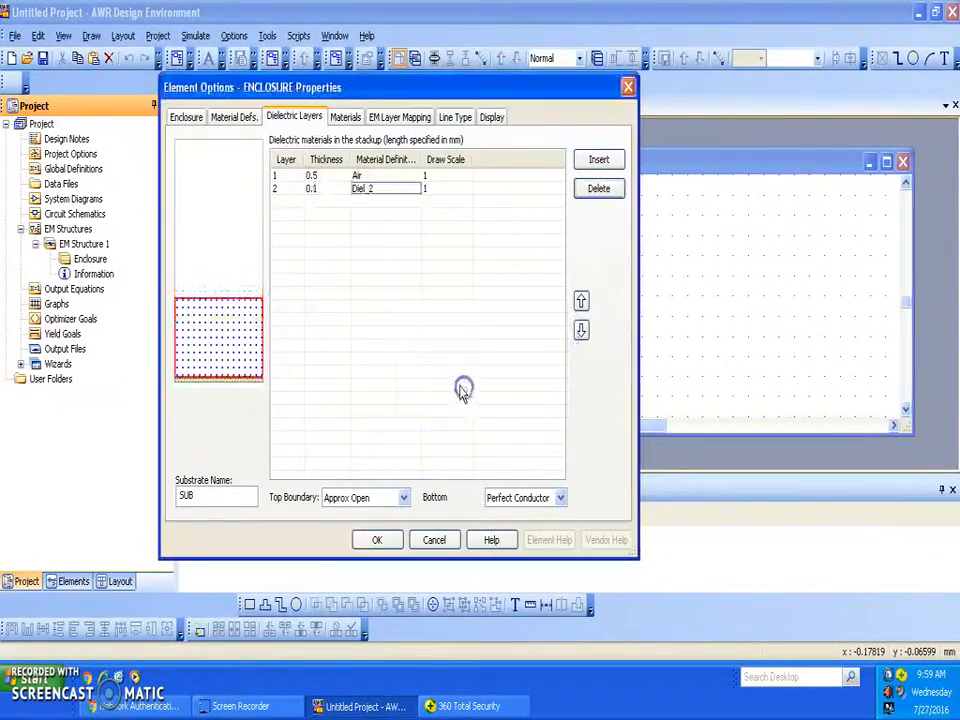
left_click(585, 189)
left_click(450, 390)
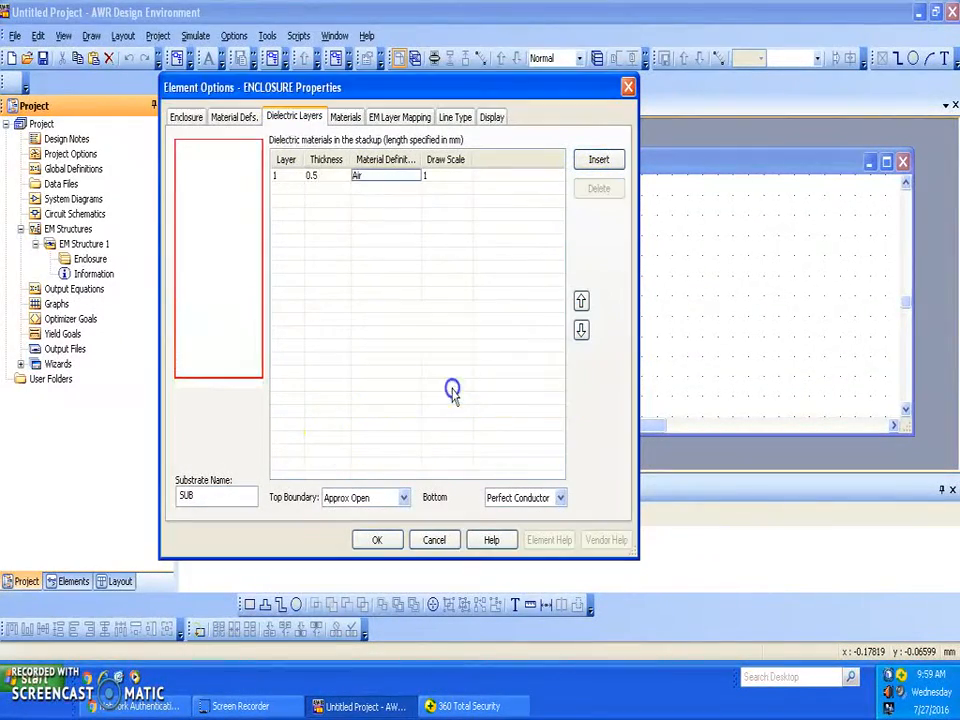
Step: Remove the Diel_1 and Diel_2 dielectric definitions from the enclosure's material definitions
left_click(236, 118)
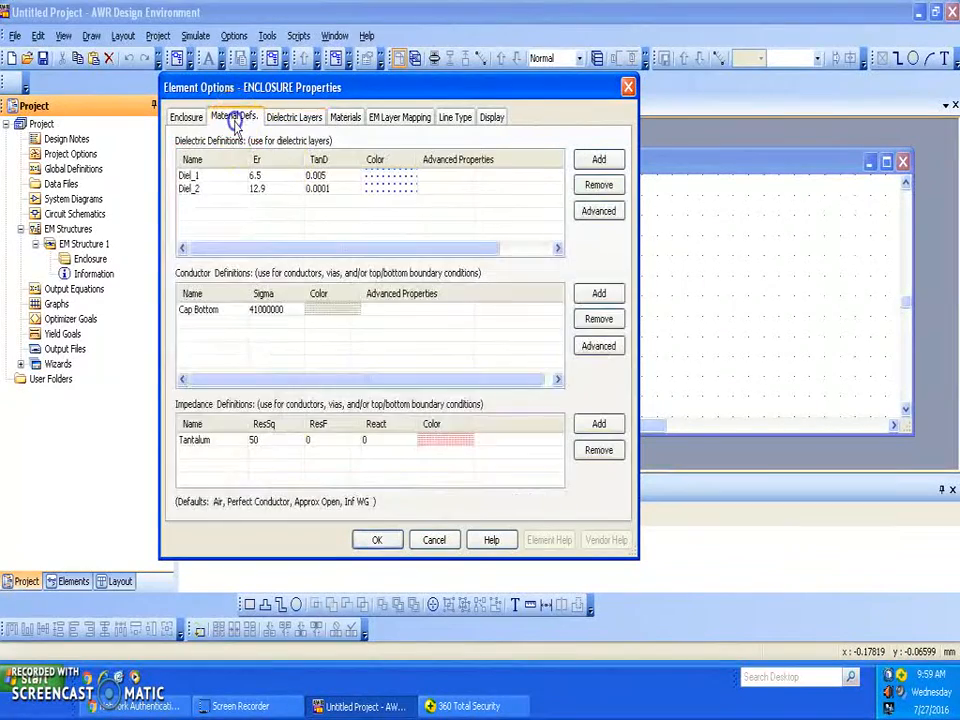
left_click(281, 176)
left_click(597, 187)
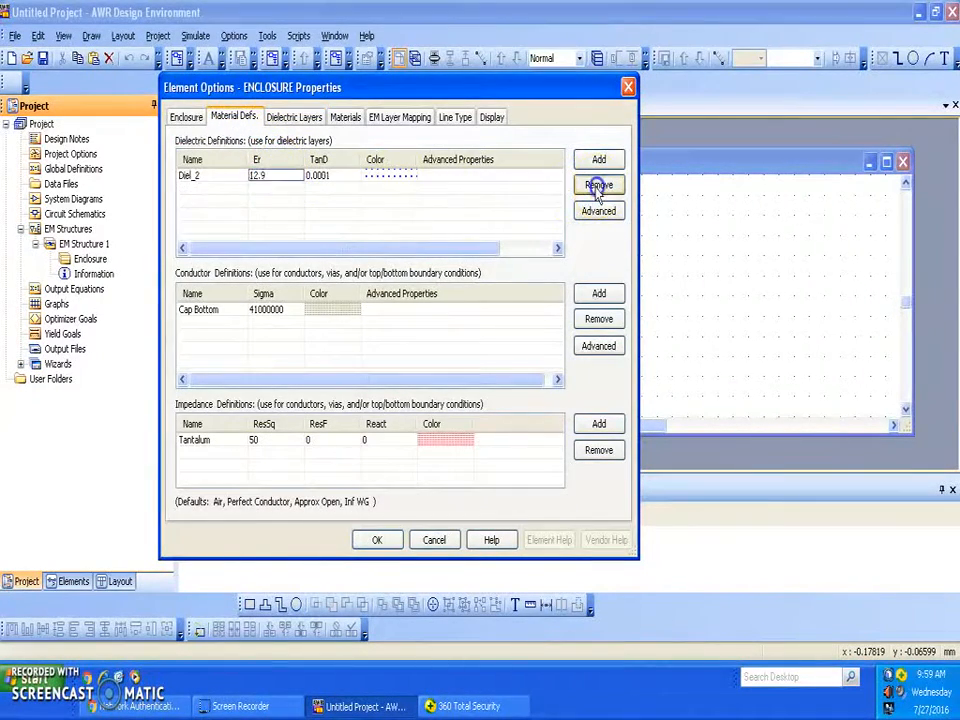
left_click(594, 184)
Step: Remove the Cap Bottom conductor definition and the Tantalum impedance definition from the enclosure
left_click(257, 309)
left_click(598, 318)
left_click(270, 441)
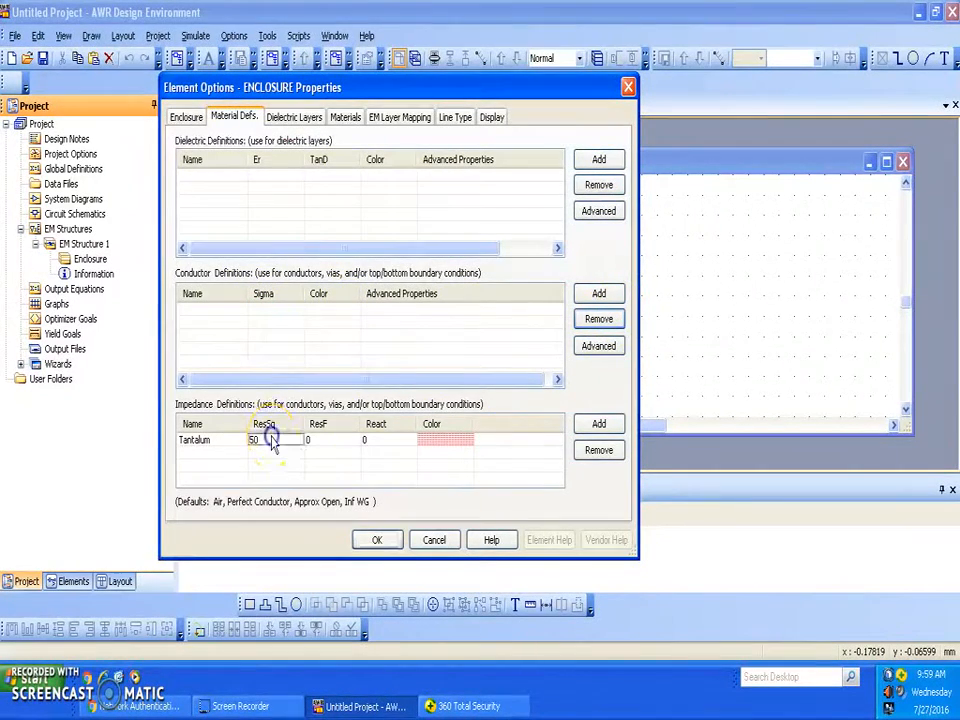
left_click(596, 450)
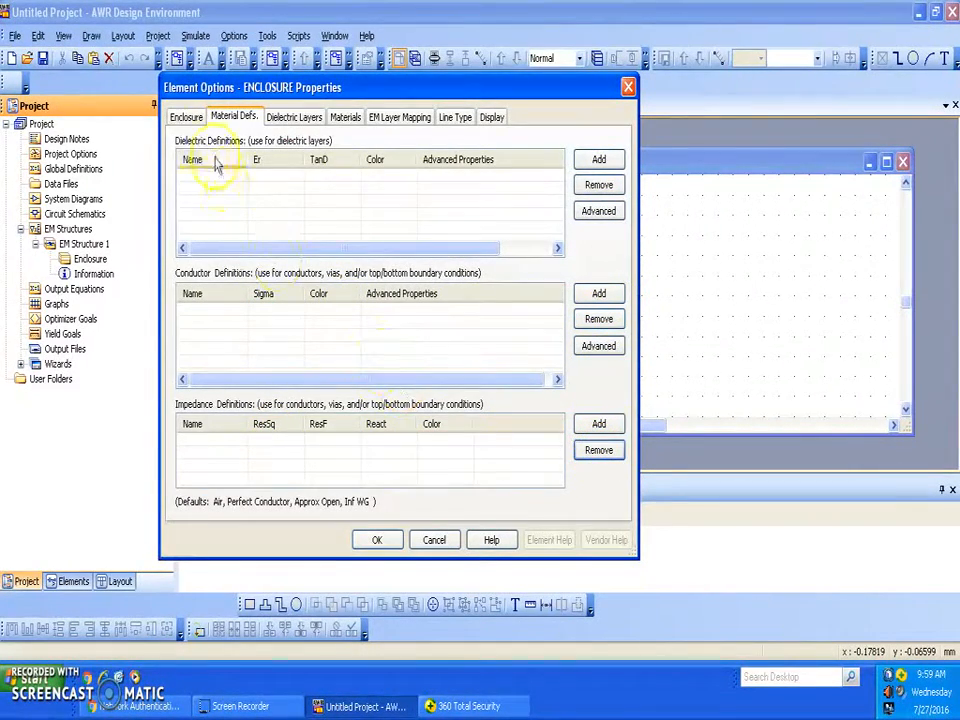
Step: Set the enclosure's X and Y grid spacing to 0.1 mm
left_click(186, 117)
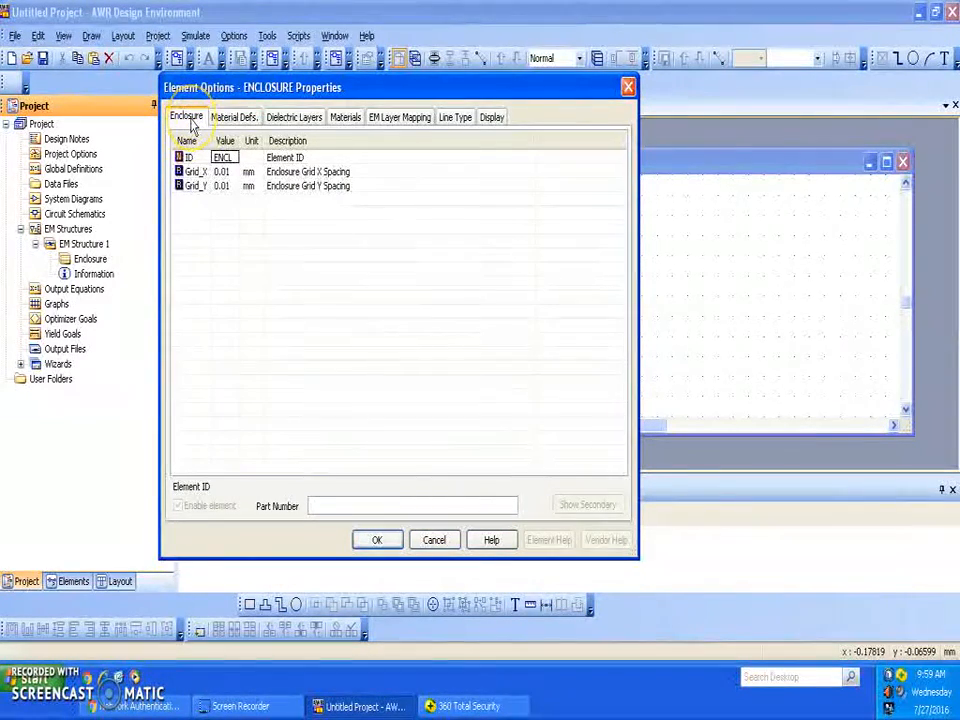
left_click(221, 174)
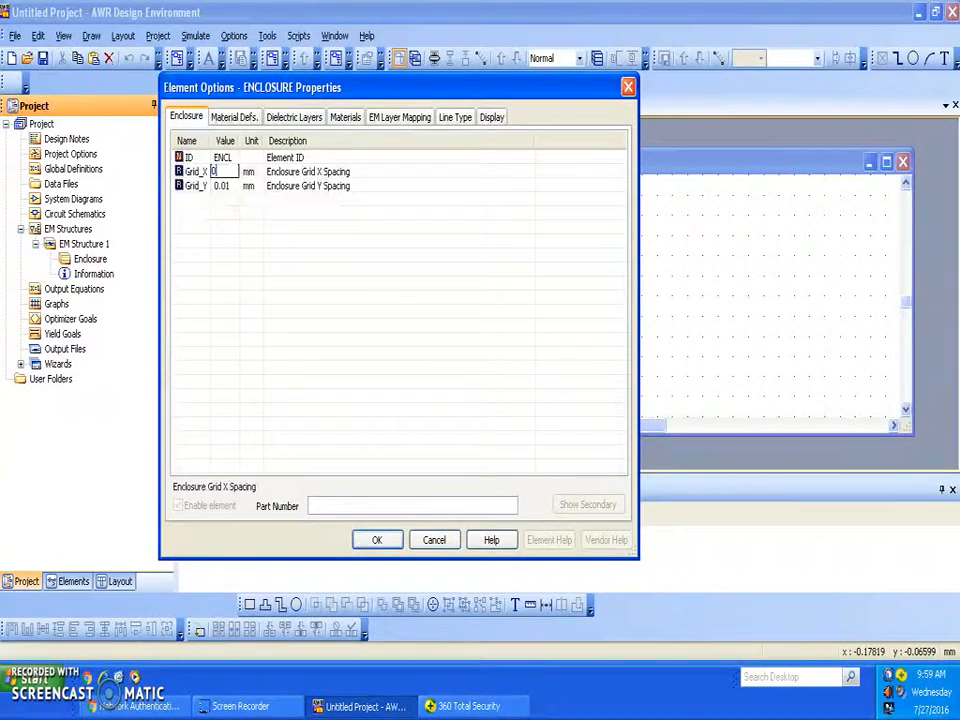
left_click(222, 187)
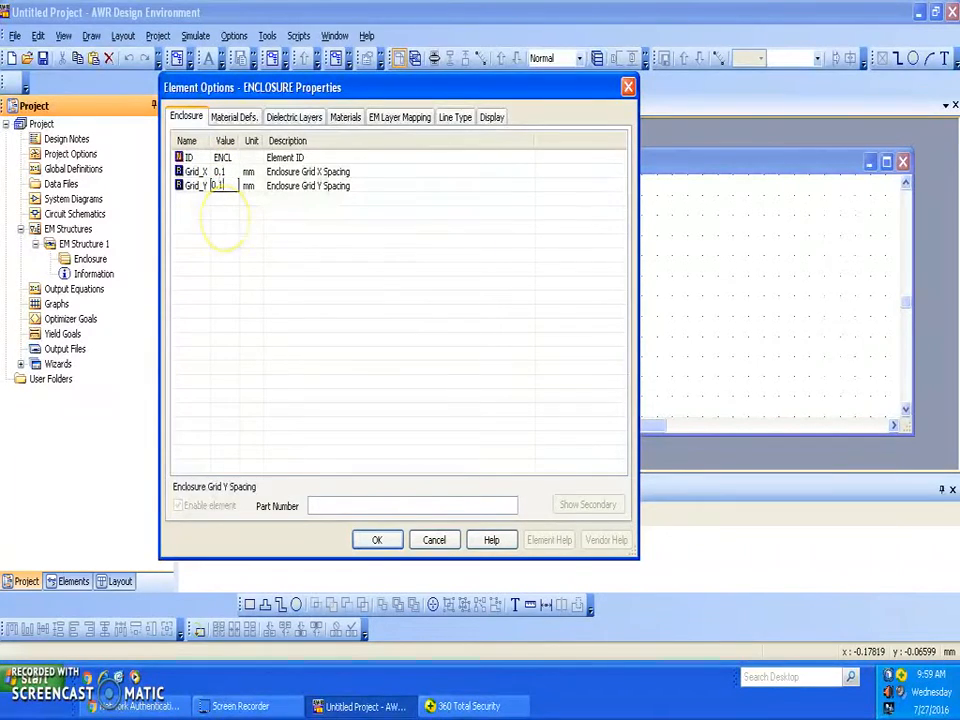
type("0.1")
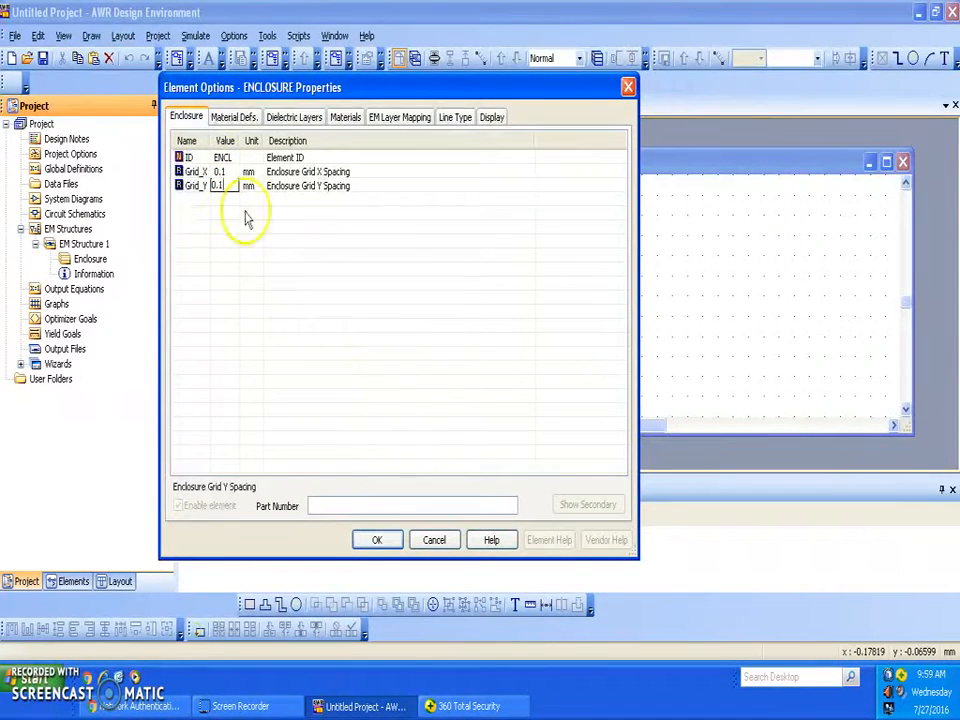
Step: Add a dielectric definition from the FR4 preset and set its loss tangent (TanD) to 0.025
left_click(235, 118)
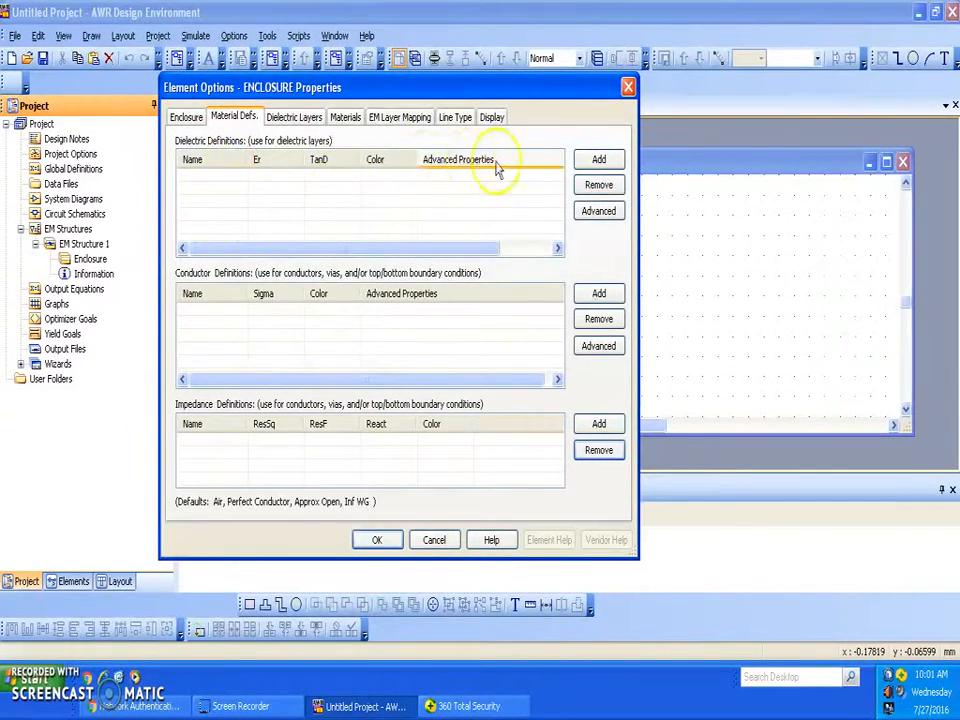
left_click(594, 162)
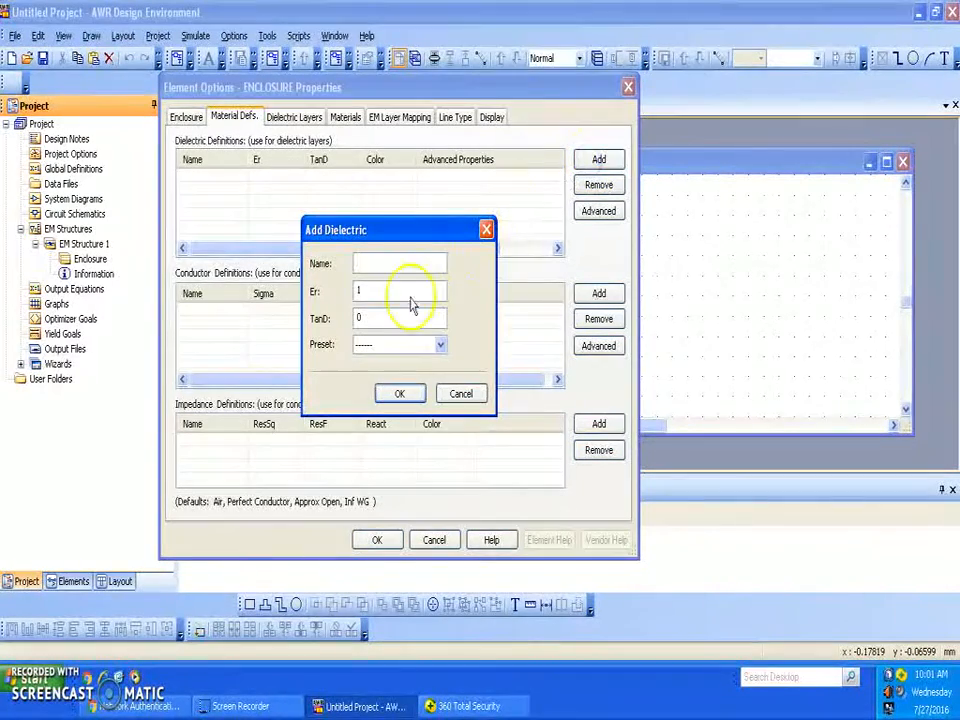
left_click(441, 346)
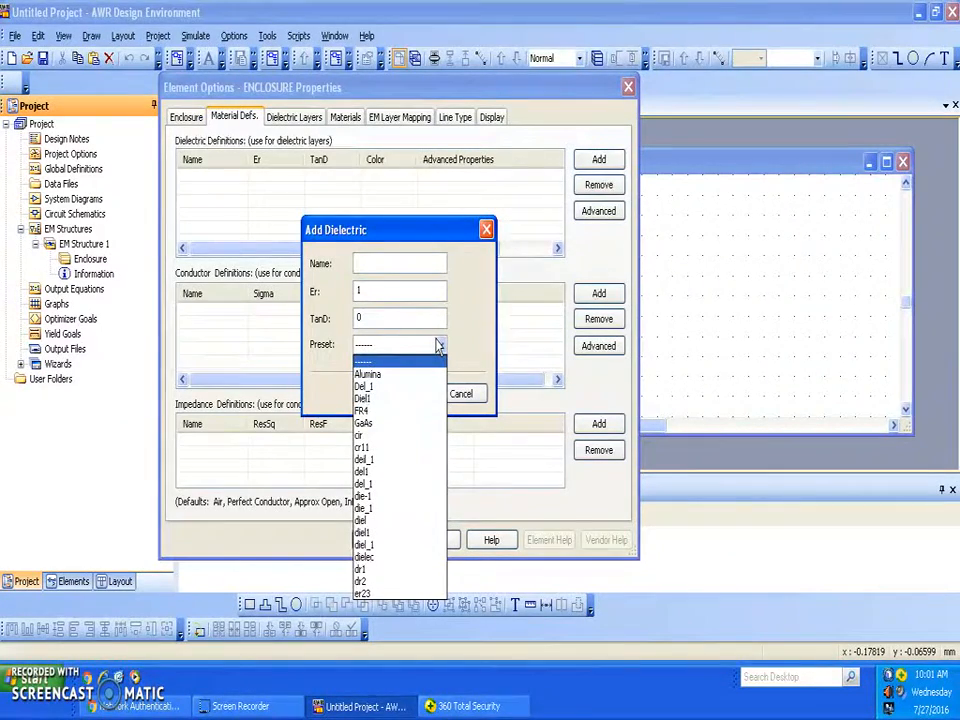
left_click(410, 411)
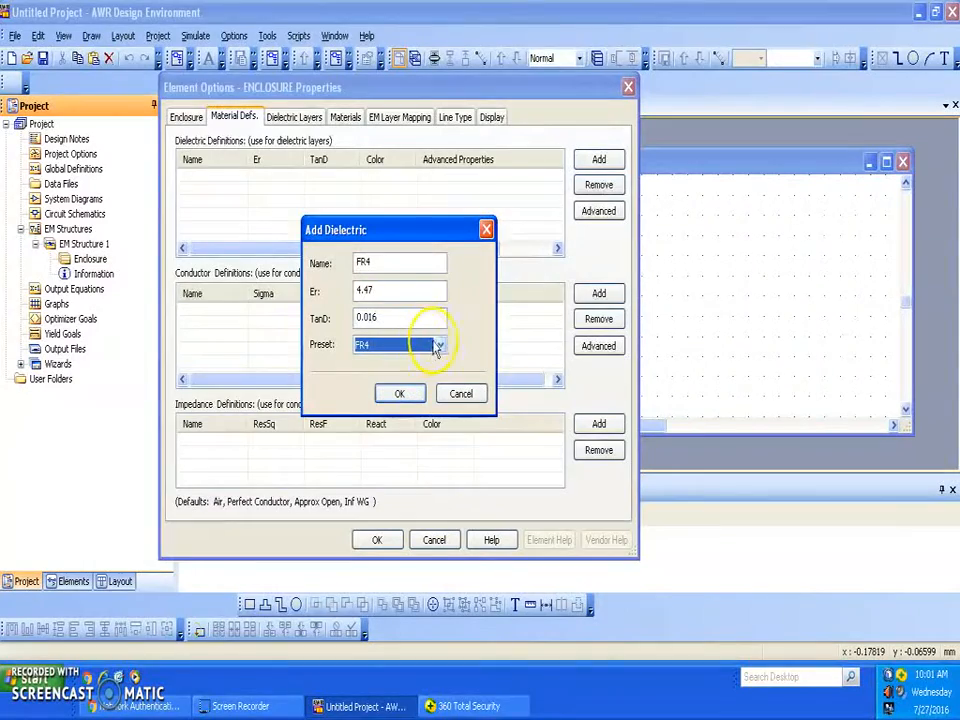
left_click(363, 297)
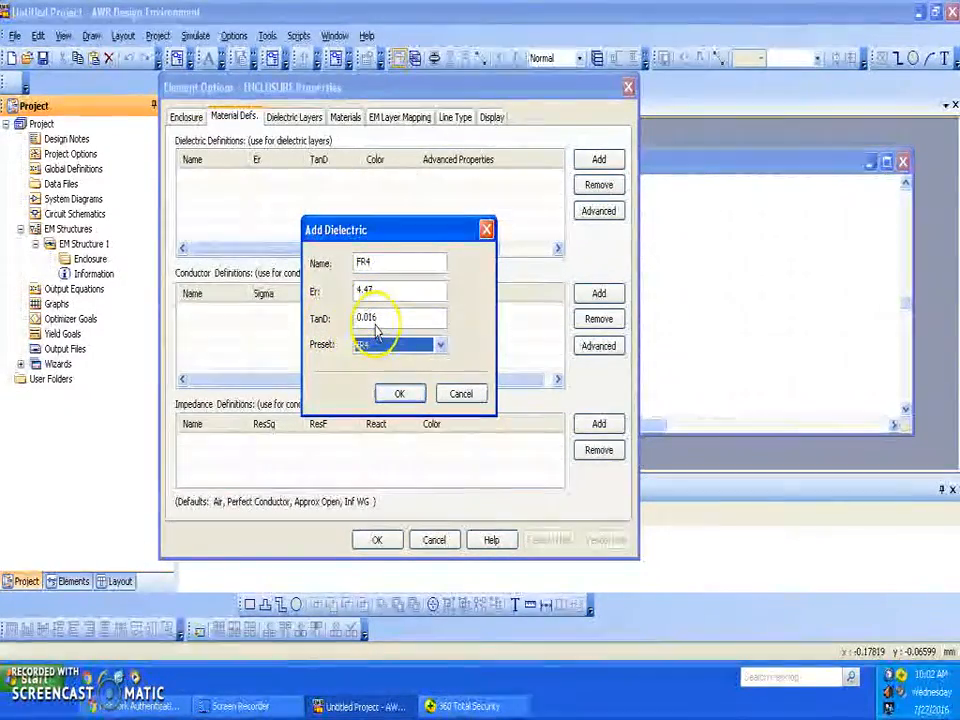
left_click(384, 320)
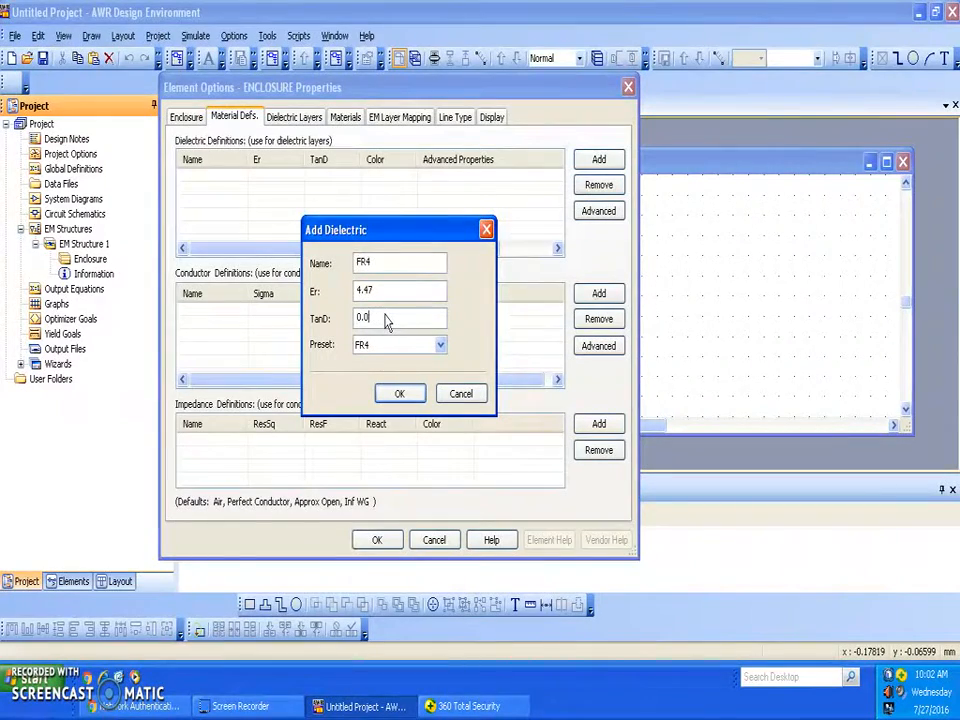
type("25")
left_click(395, 394)
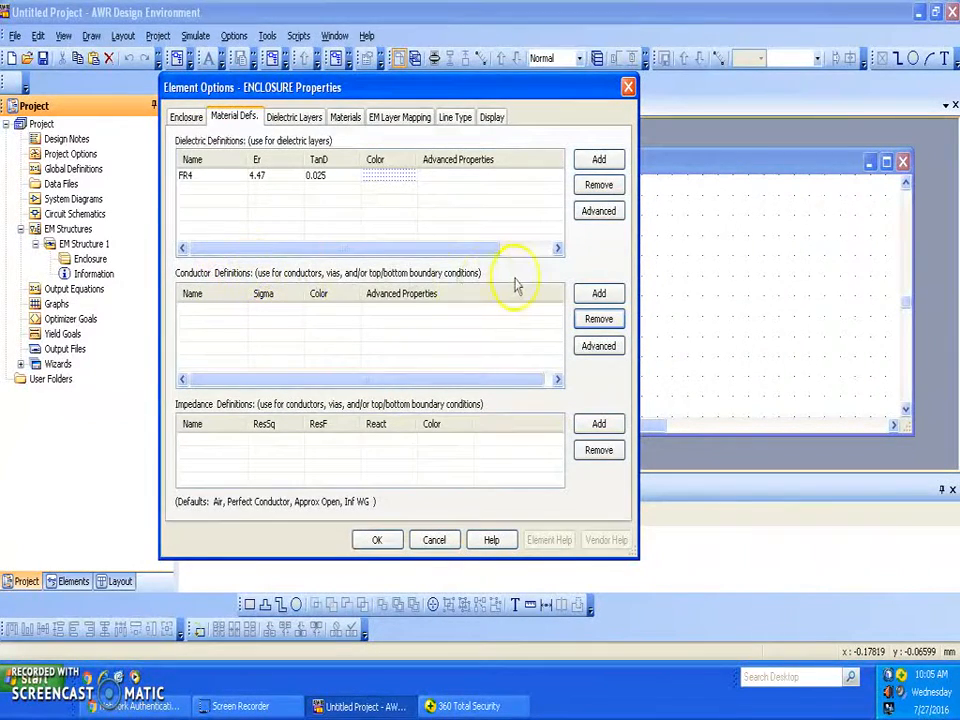
Step: Add a conductor definition to the enclosure using the Copper preset
left_click(584, 293)
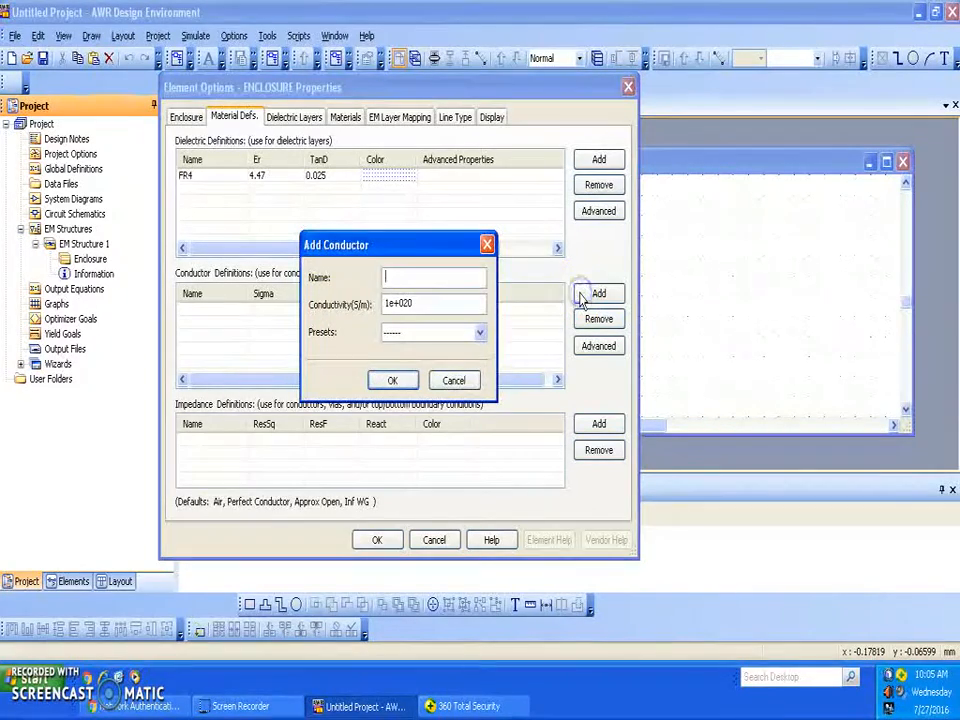
left_click(480, 337)
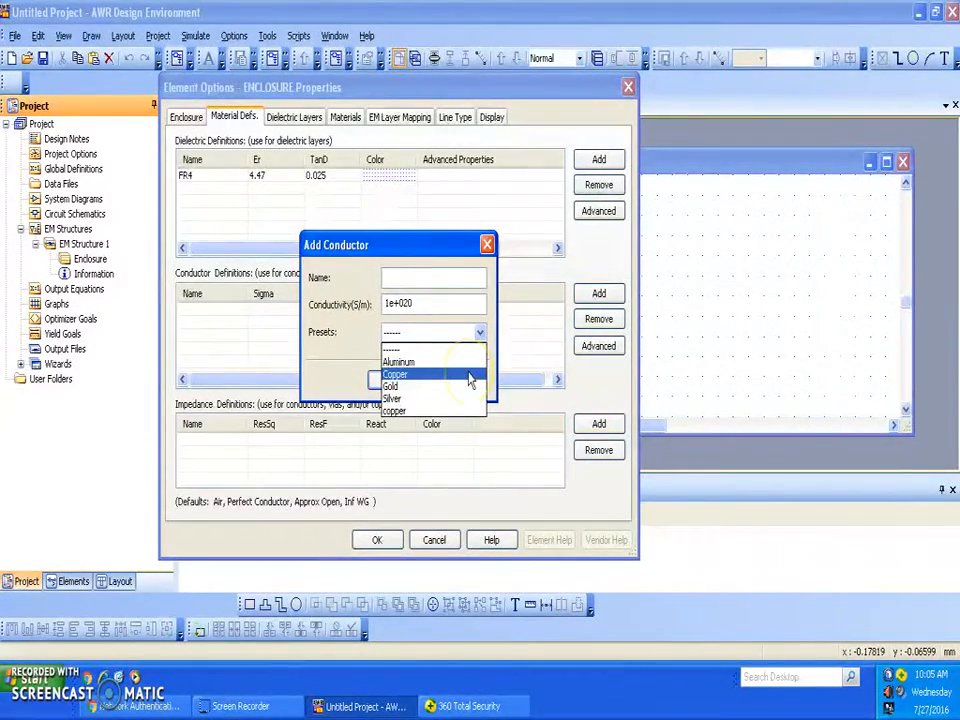
left_click(469, 376)
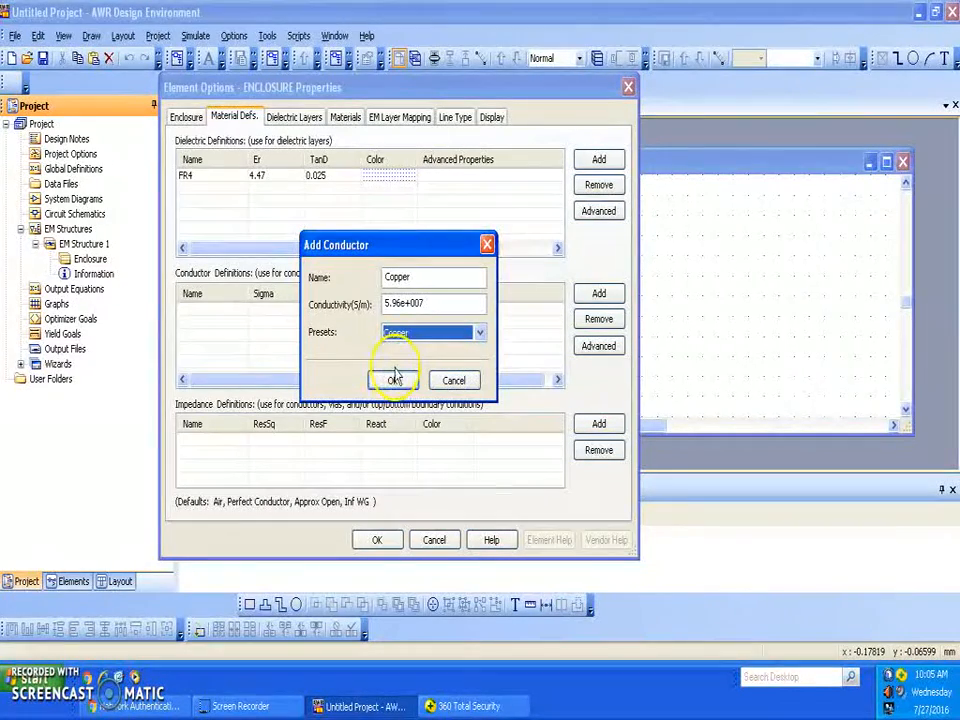
left_click(392, 381)
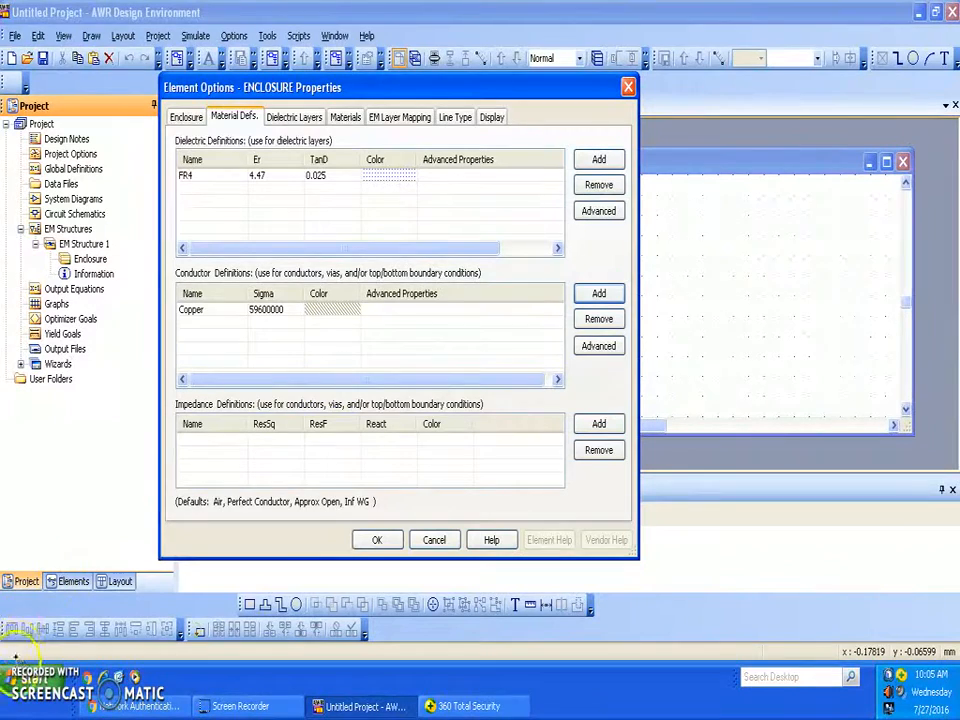
Step: Set the thickness of the Air layer in the dielectric stackup to 20 mm
left_click(294, 118)
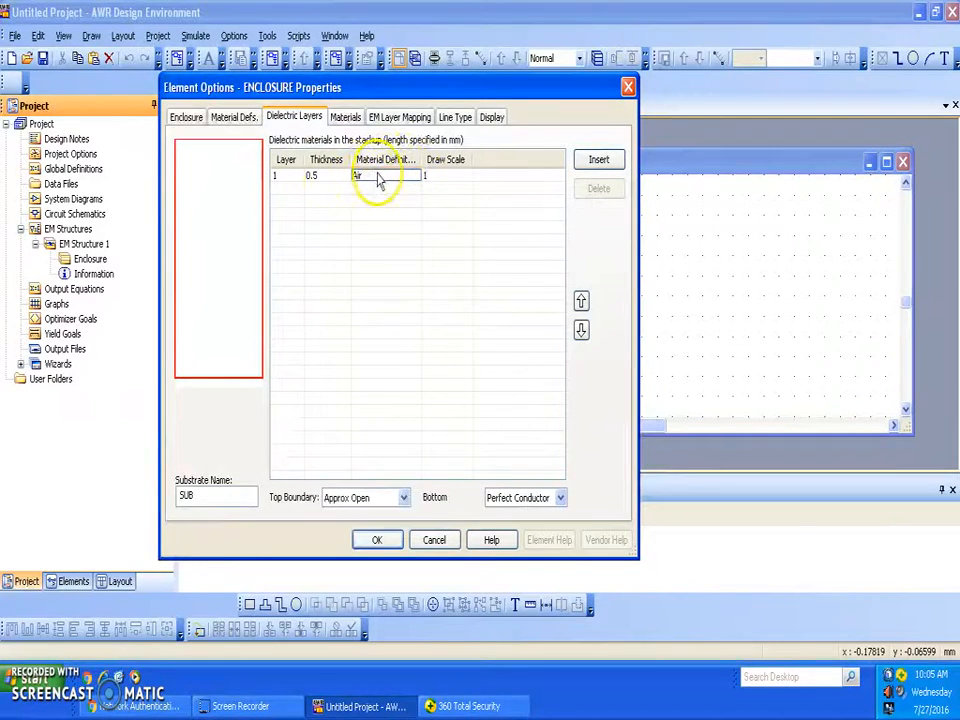
left_click(341, 177)
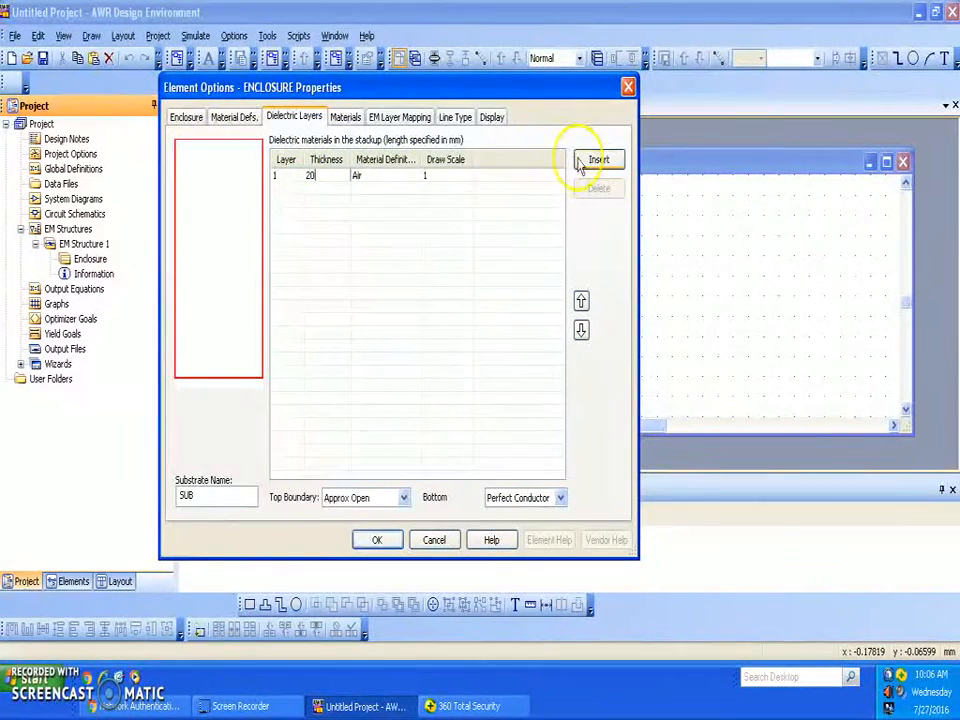
left_click(398, 189)
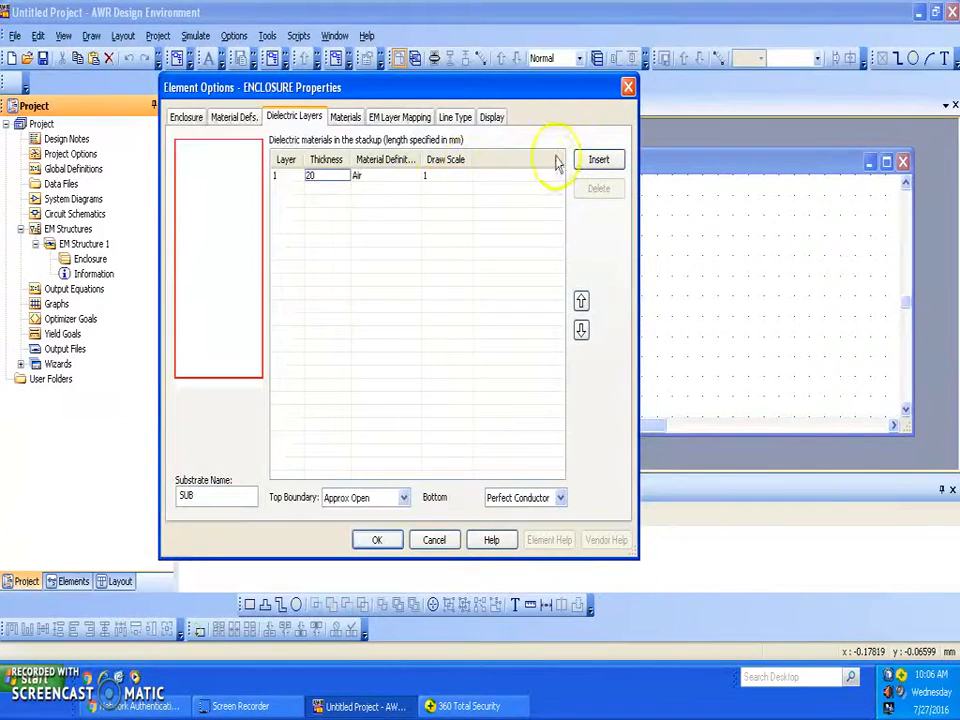
Step: Insert a second dielectric layer below the Air layer, with FR4 as its material and a thickness of 0.8 mm
left_click(592, 160)
double_click(392, 189)
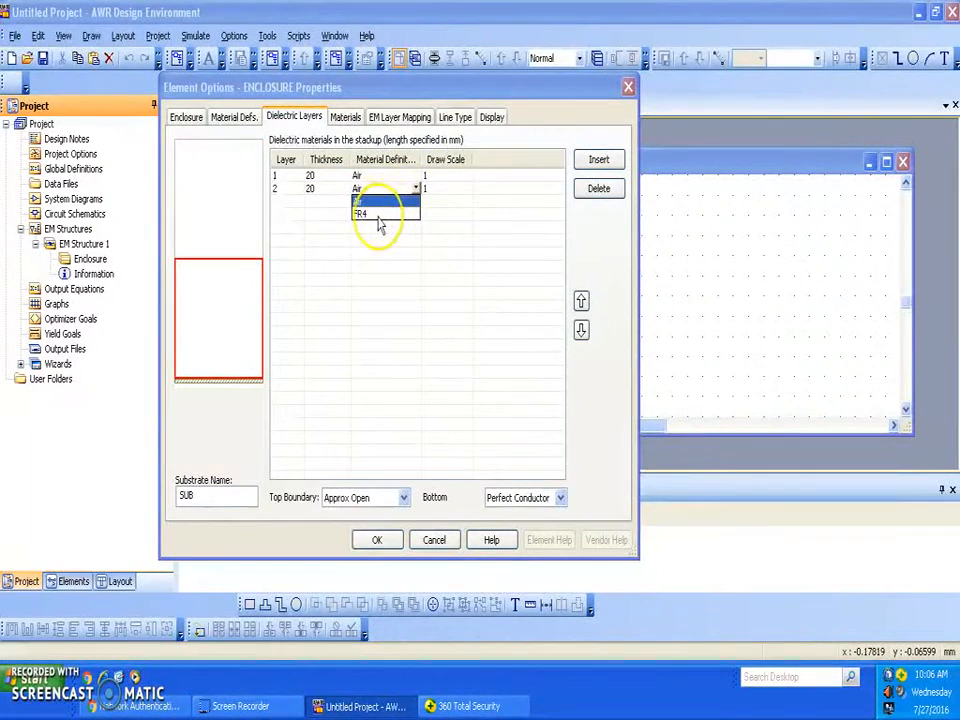
left_click(377, 214)
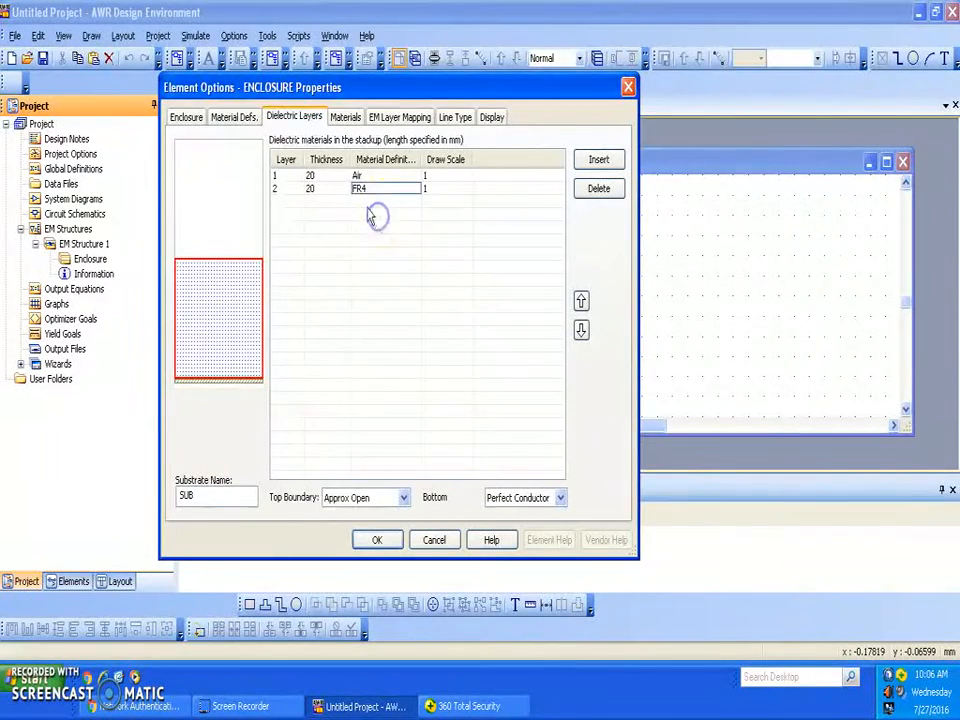
double_click(325, 190)
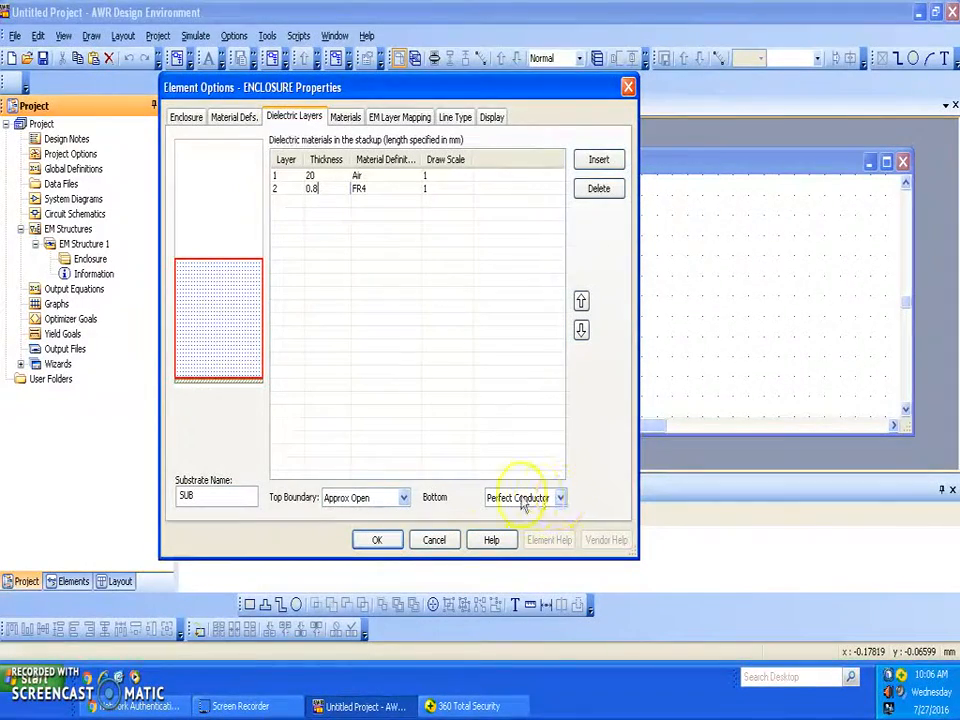
Step: Insert a trace material defined as Copper with a thickness of 0.01 mm, and apply the enclosure properties
left_click(347, 118)
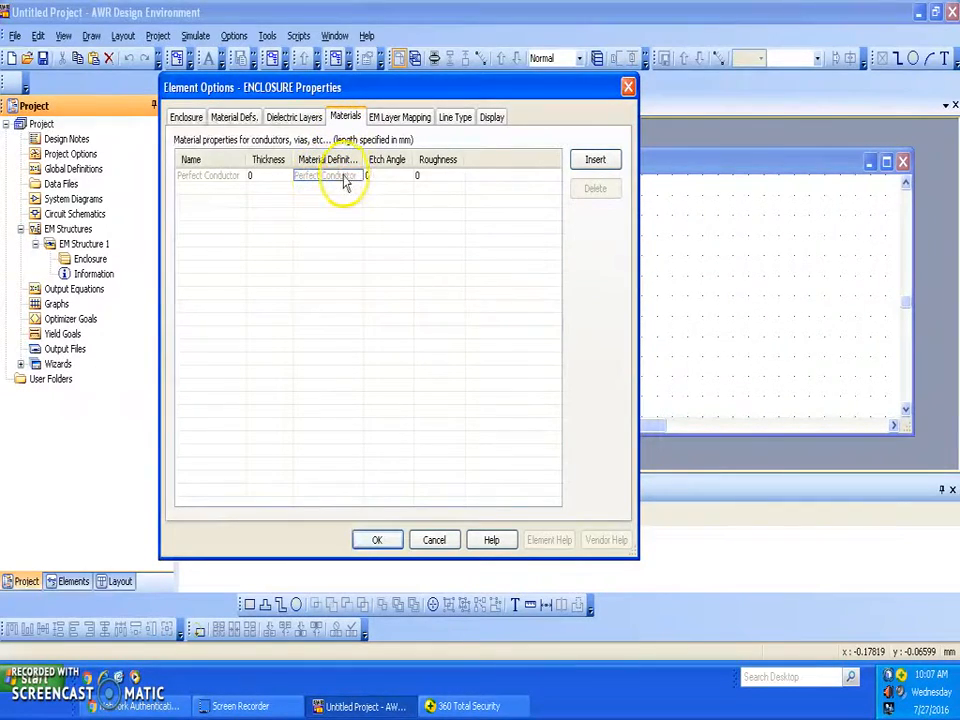
left_click(592, 161)
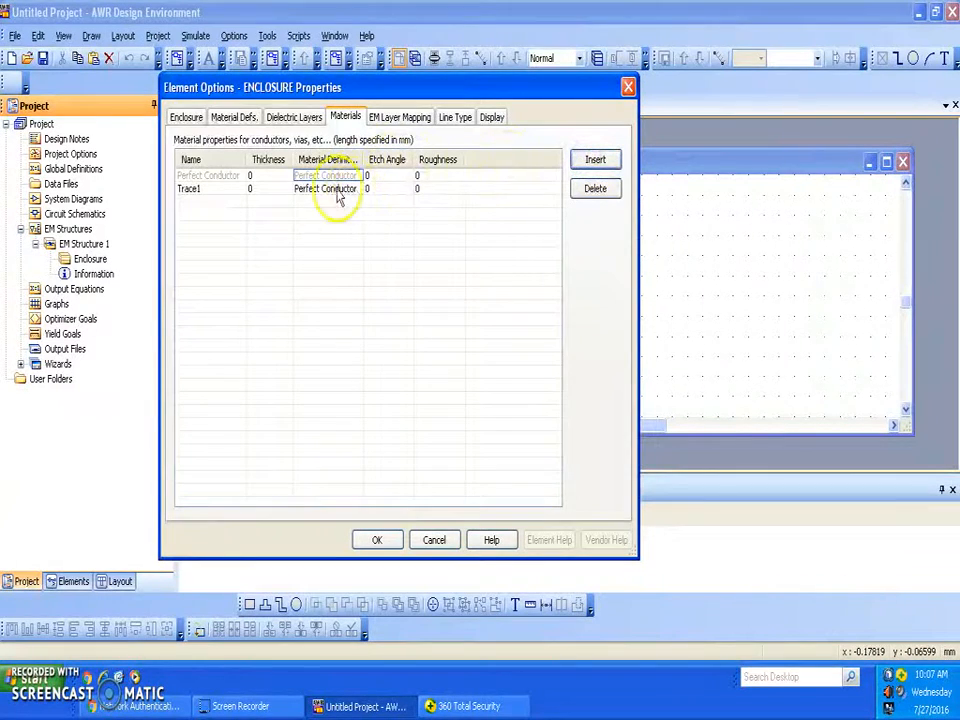
left_click(340, 189)
left_click(356, 189)
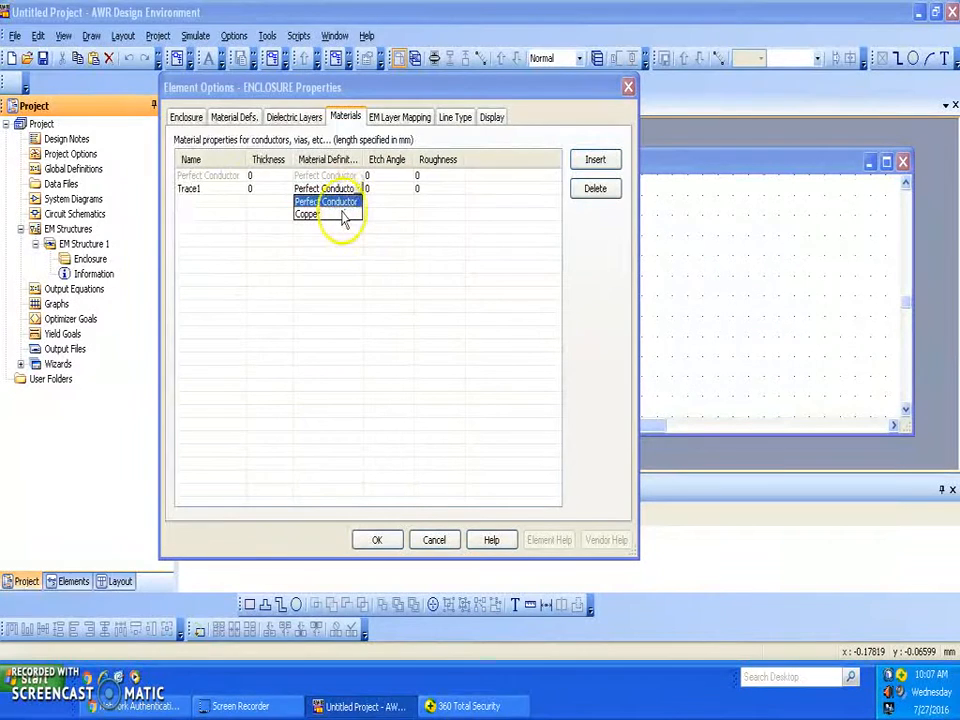
left_click(340, 215)
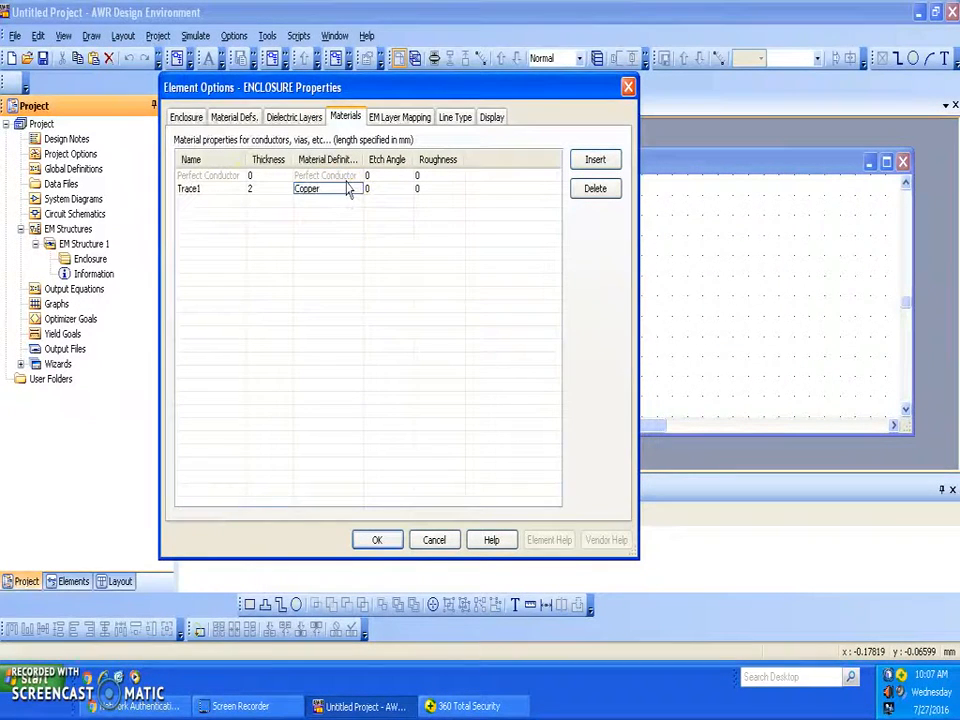
left_click(278, 192)
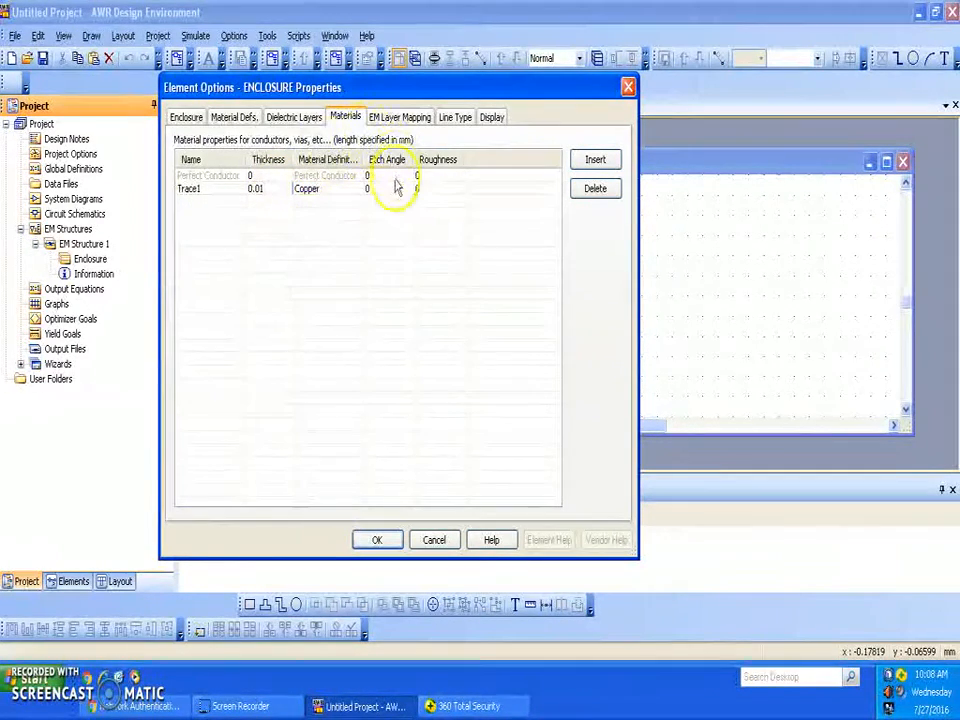
left_click(375, 541)
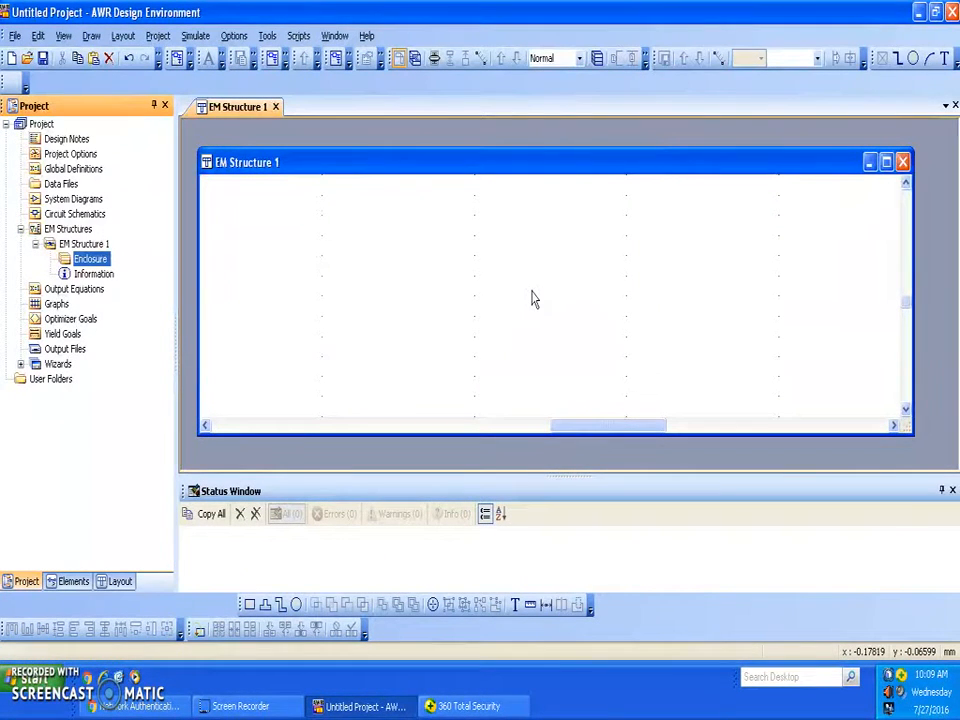
Step: Maximize the EM Structure 1 layout and start a rectangle with its first corner at x 0, y 0 mm
left_click(886, 163)
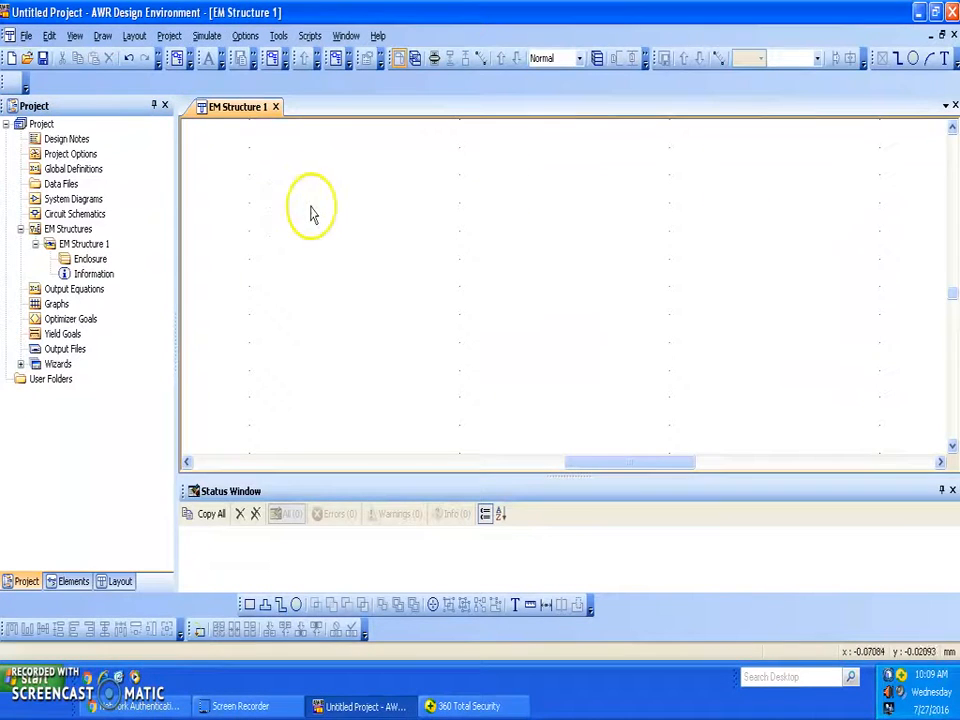
left_click(102, 37)
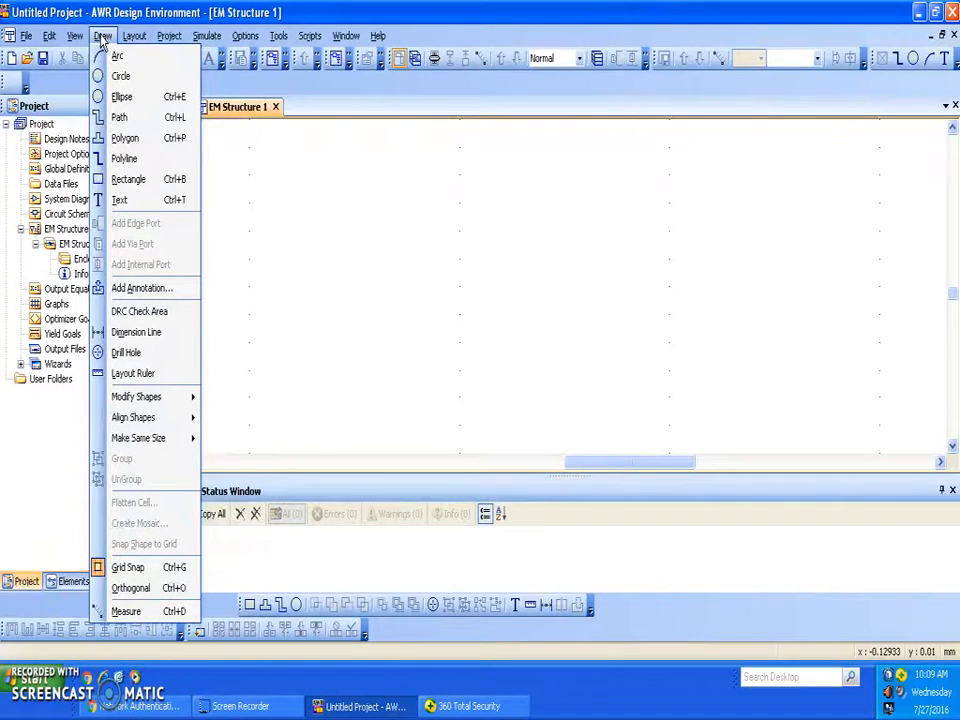
left_click(120, 179)
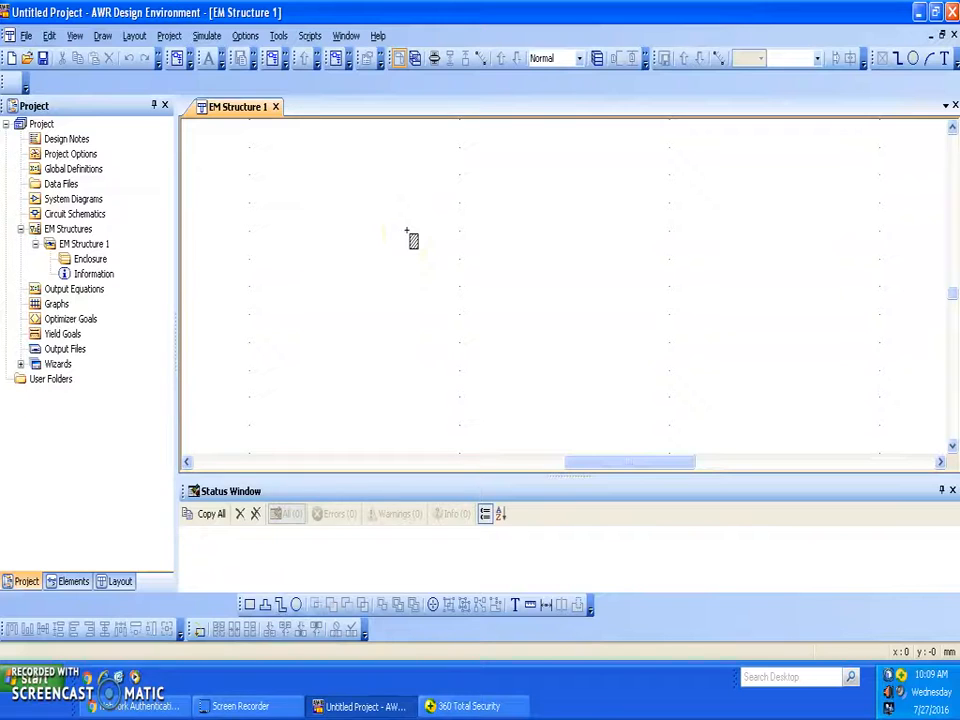
key("Tab")
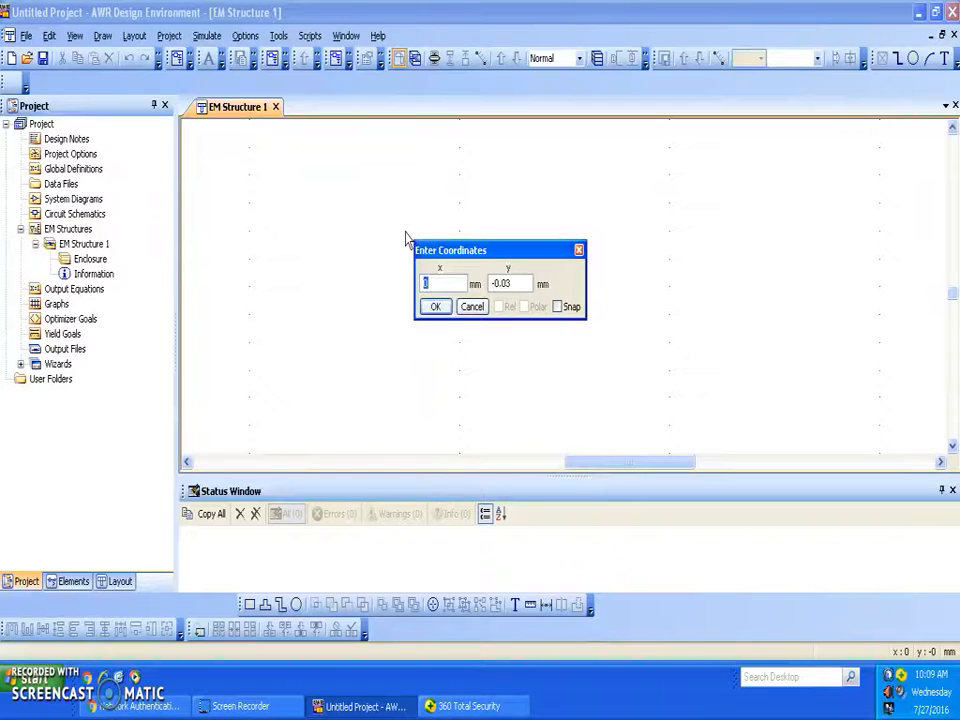
left_click(434, 285)
left_click(507, 284)
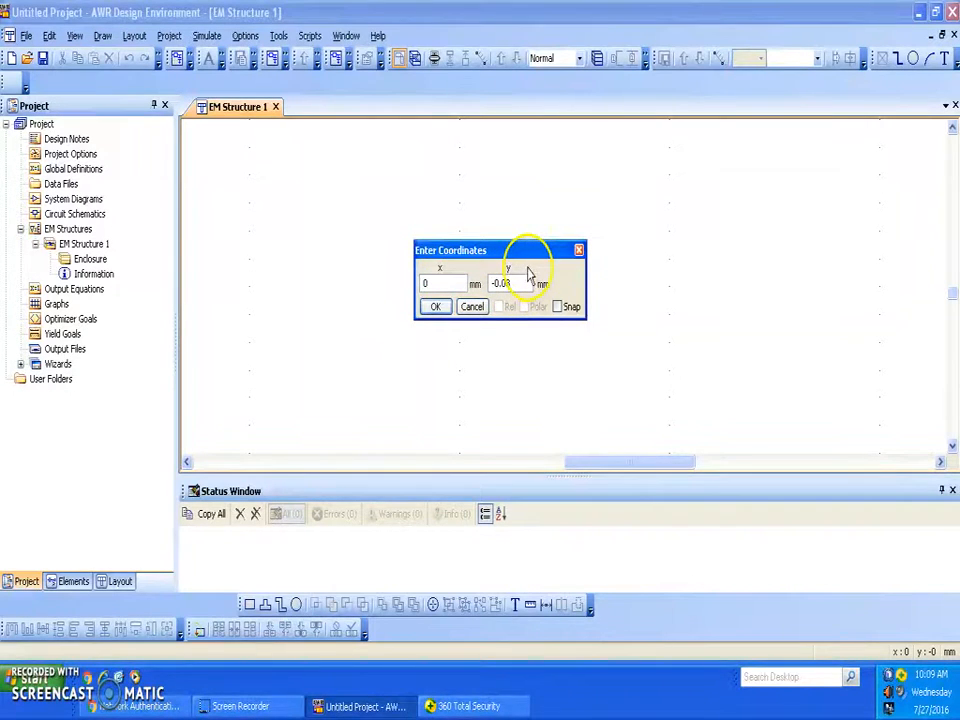
key("BackSpace")
key("BackSpace")
key("BackSpace")
key("BackSpace")
key("BackSpace")
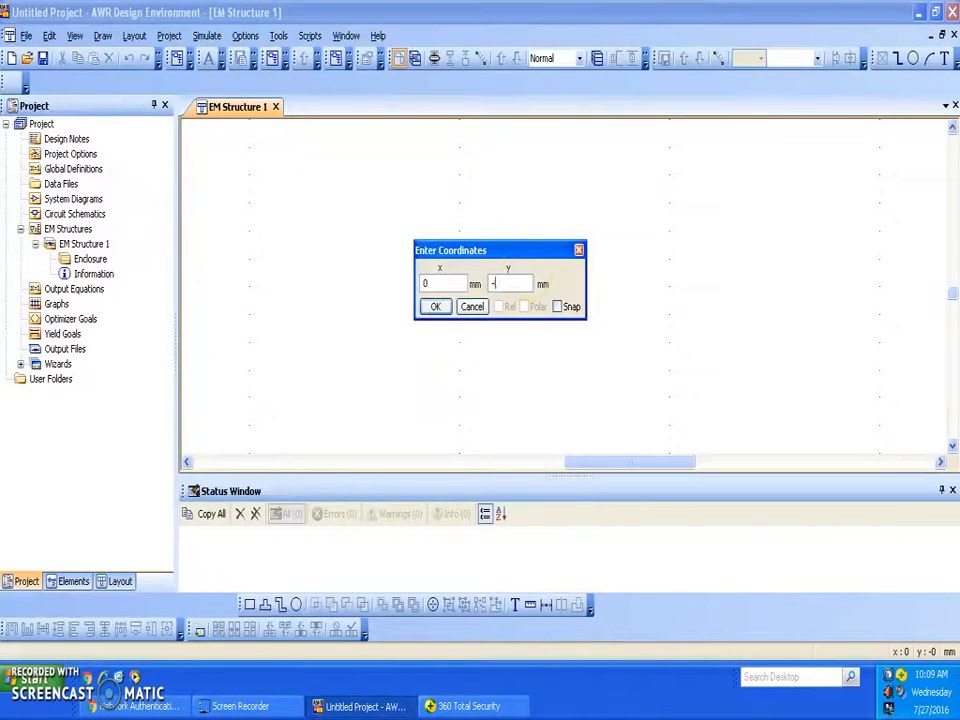
type("0")
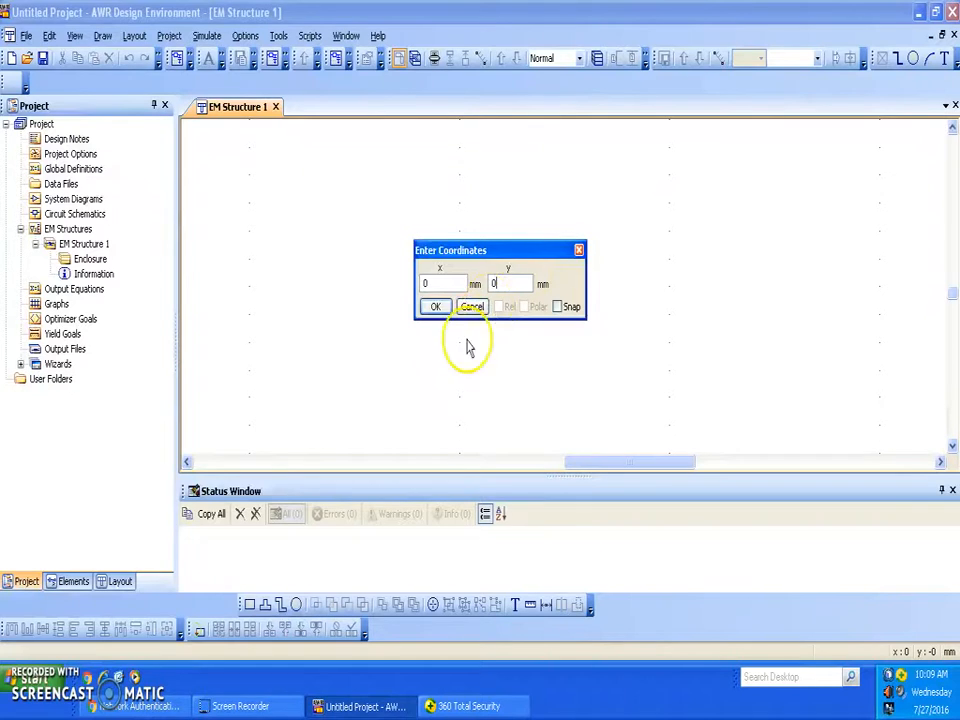
left_click(435, 306)
Step: Complete the rectangle from the origin with its opposite corner at relative offset dx 33 mm, dy 1.533 mm
left_click(459, 316)
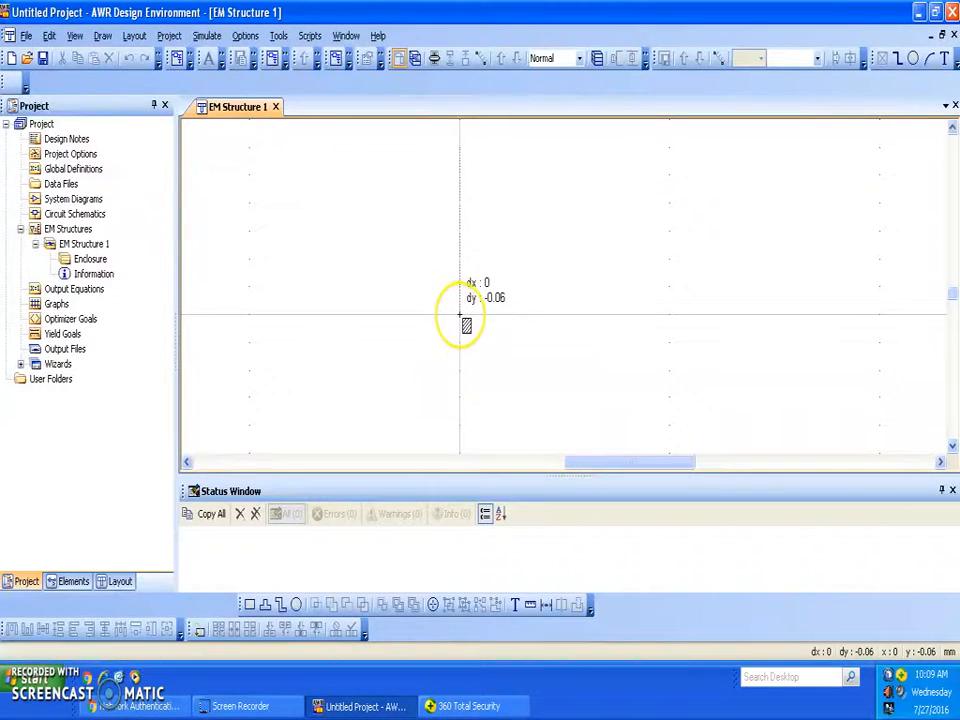
left_click(459, 316)
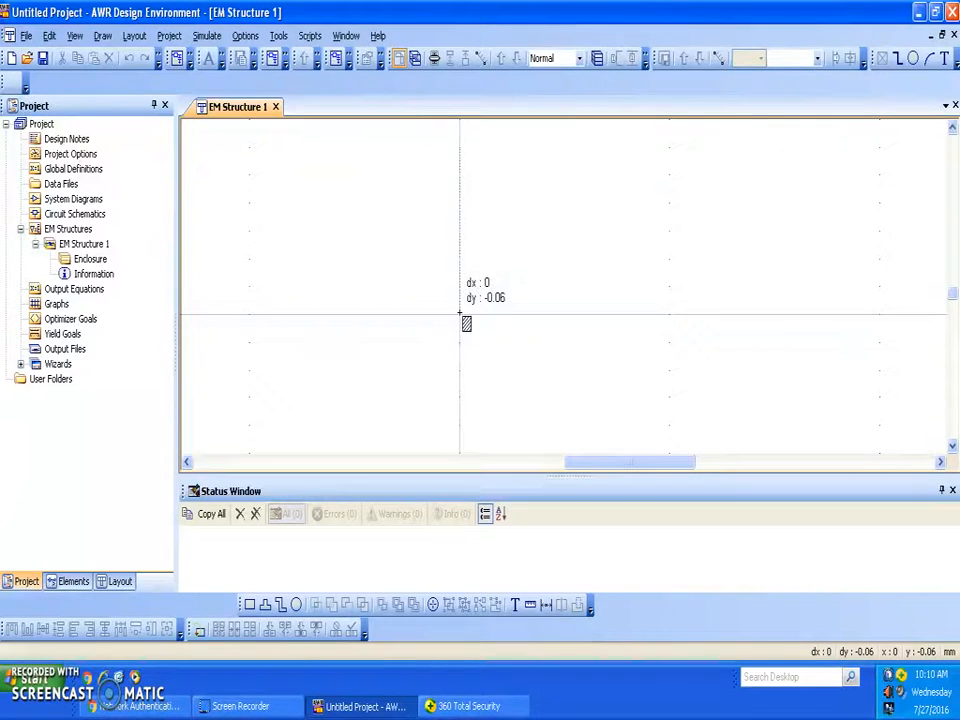
key("Tab")
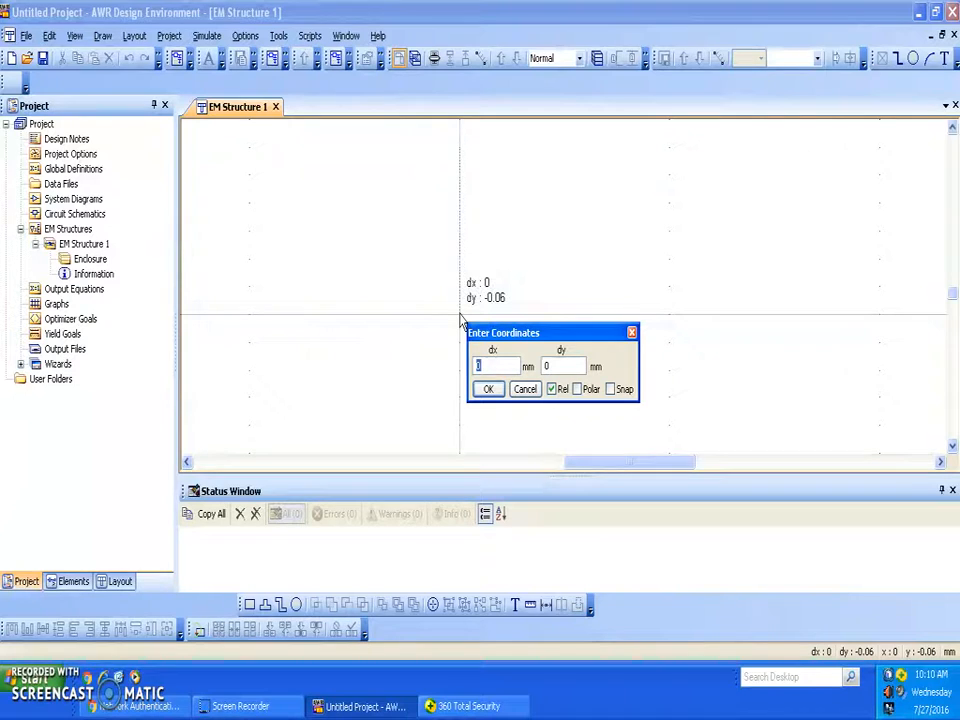
left_click(477, 366)
type("33")
key("Tab")
type("1.533")
left_click(486, 388)
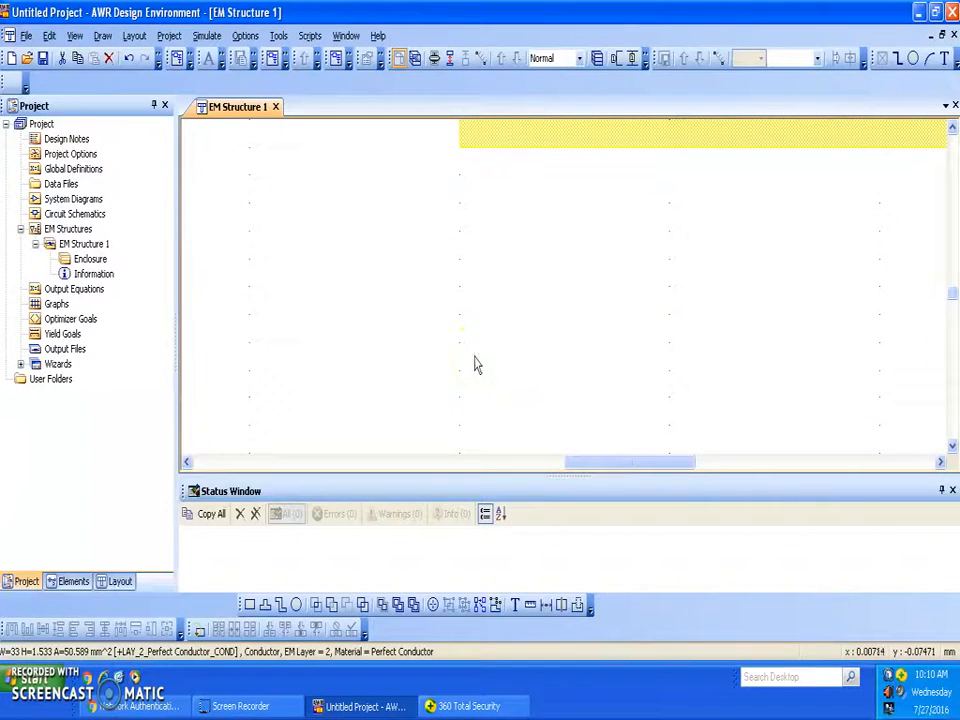
Step: Start a second rectangle beside the main strip's origin end, with its first corner at x -0.3, y 0 mm
left_click(246, 214)
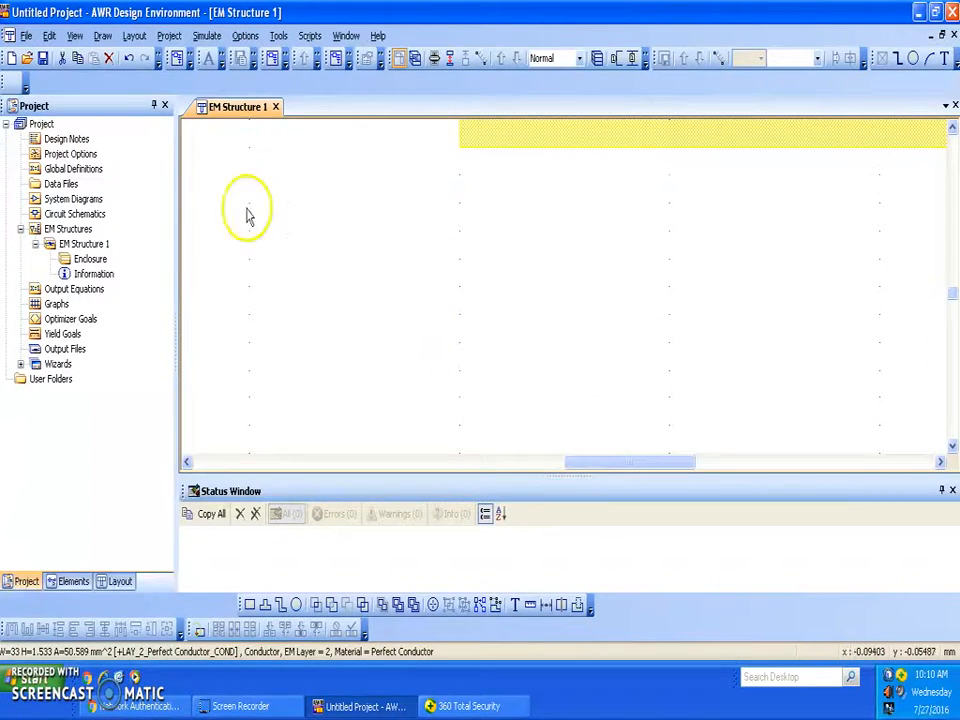
left_click(75, 36)
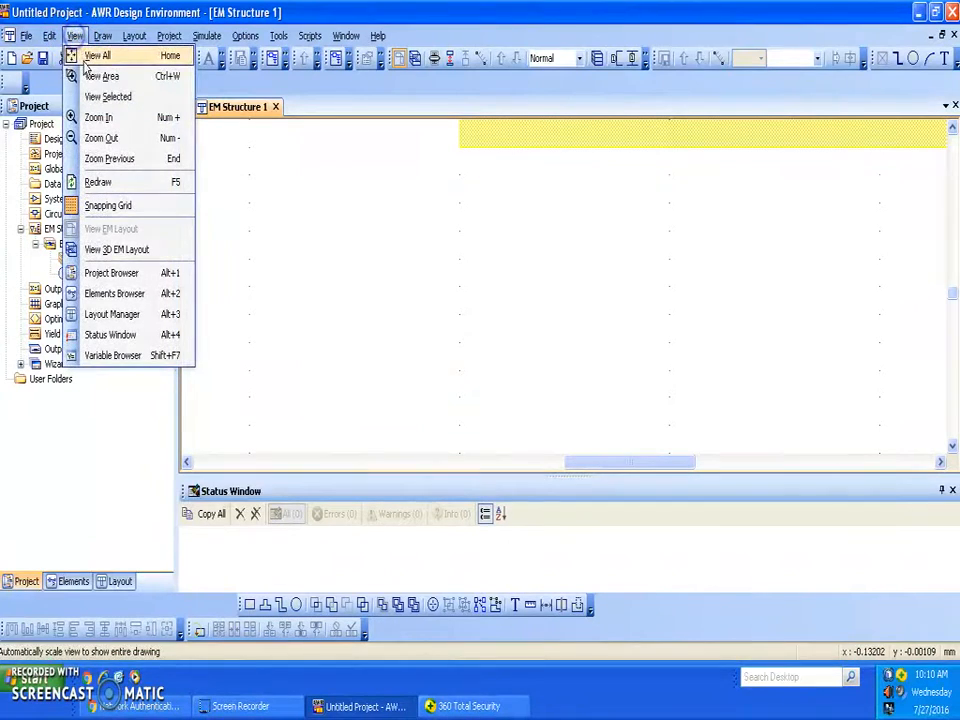
left_click(92, 56)
left_click(274, 293)
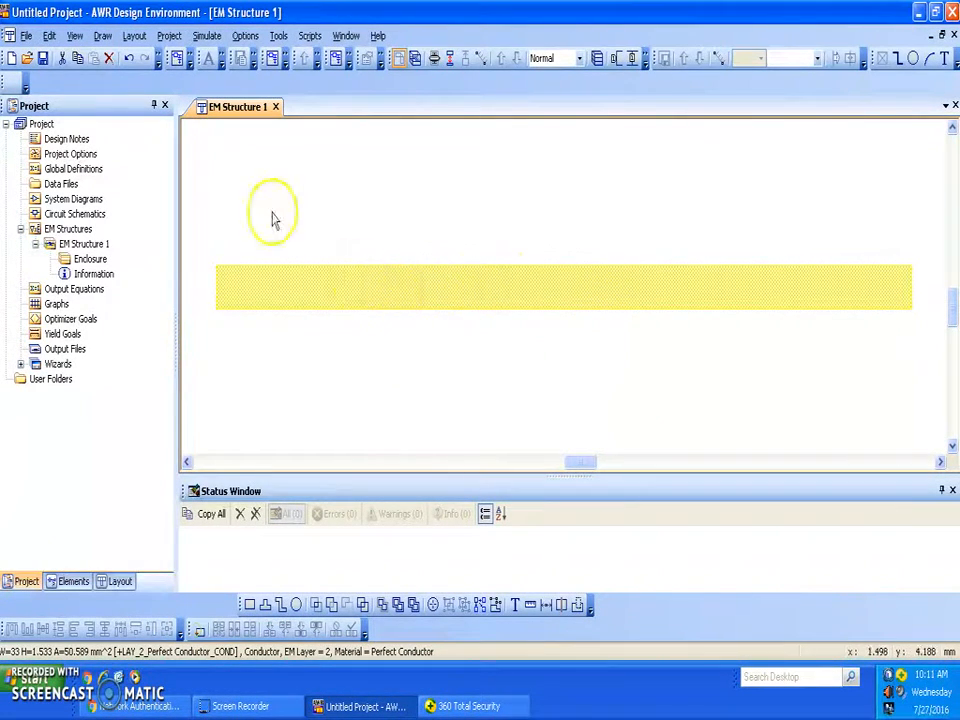
left_click(104, 36)
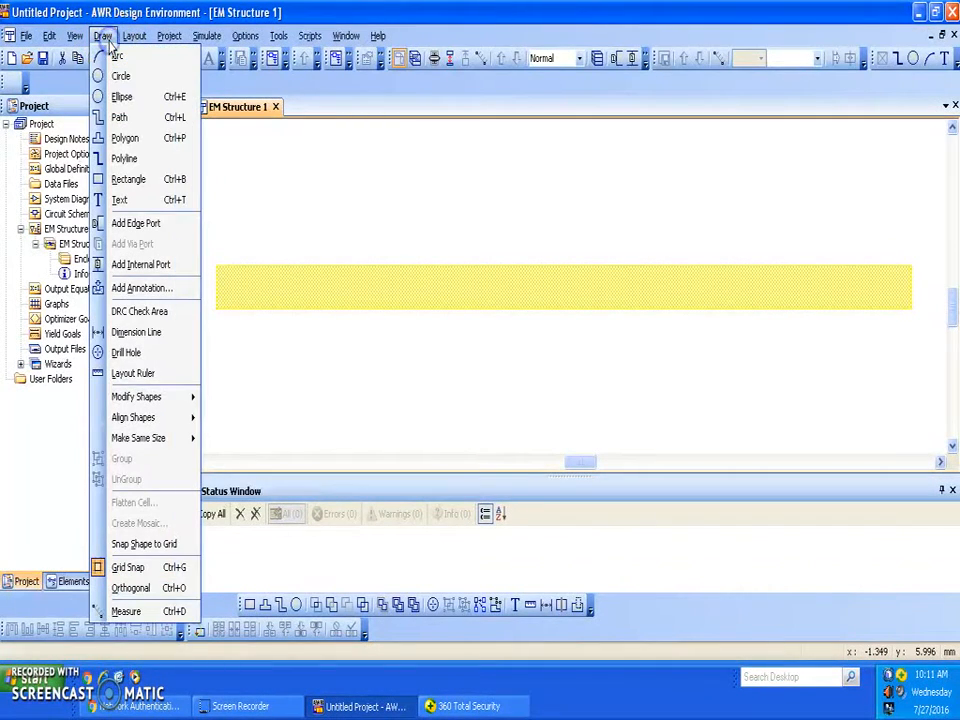
left_click(122, 180)
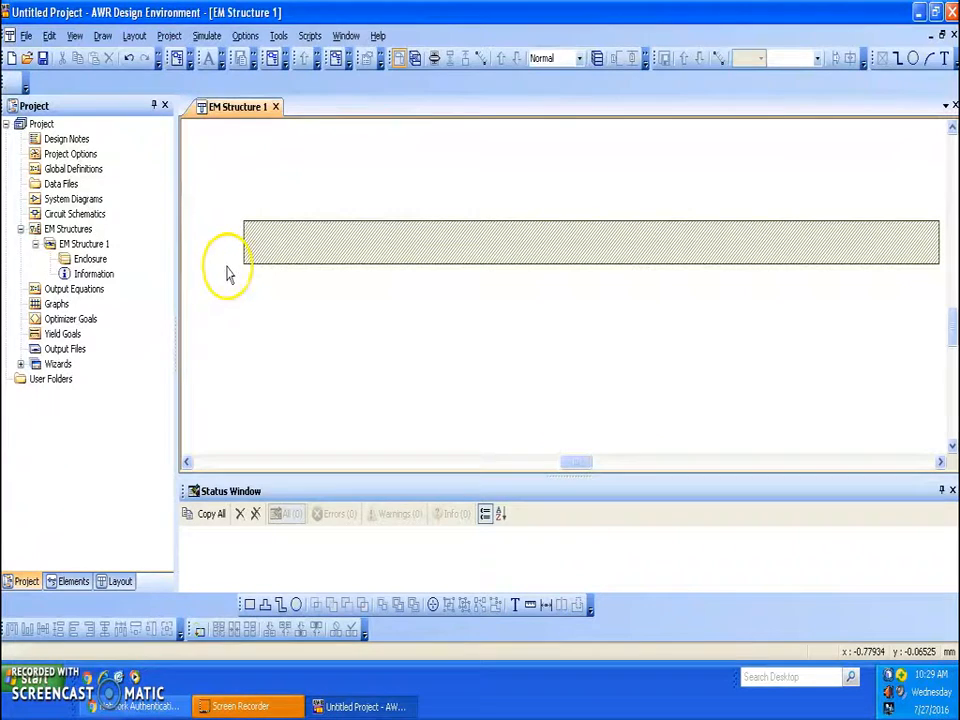
key("ctrl+b")
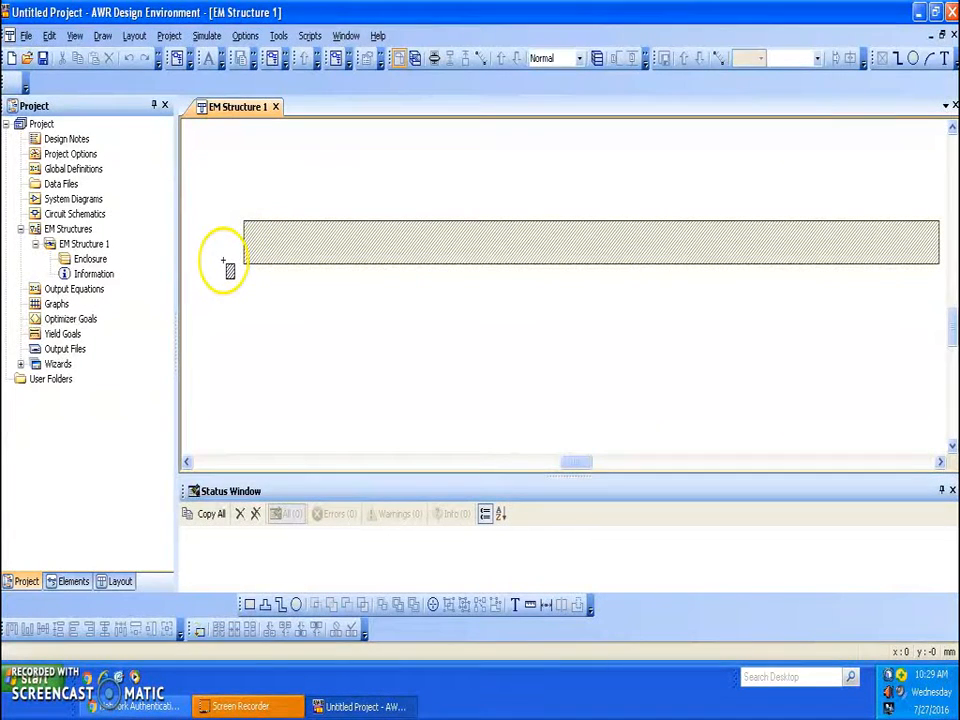
key("Tab")
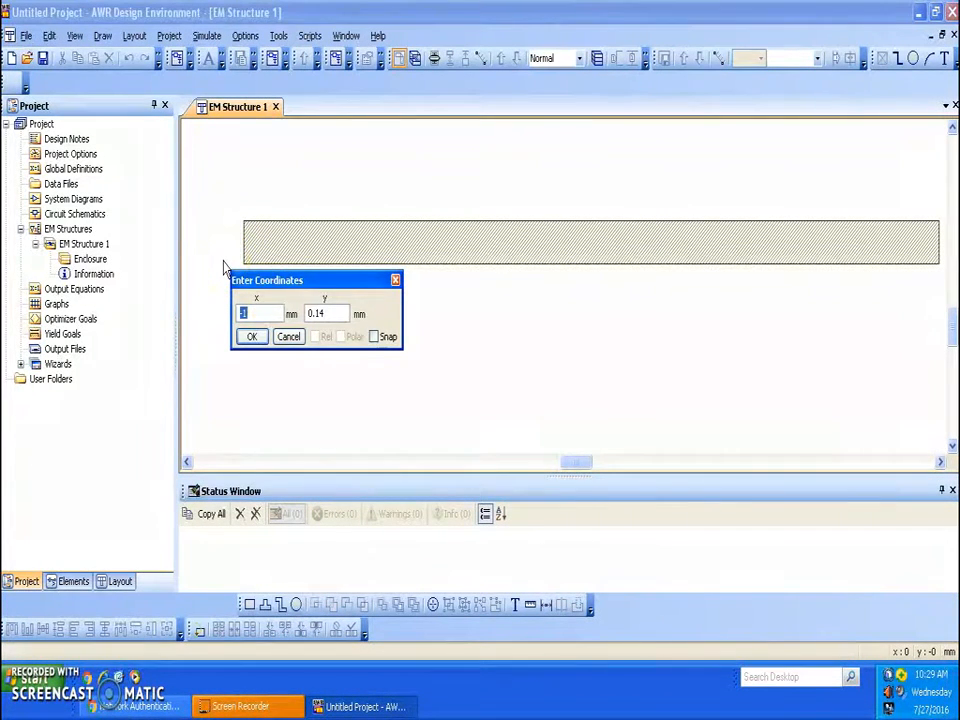
left_click(252, 316)
type("0.3")
left_click(321, 315)
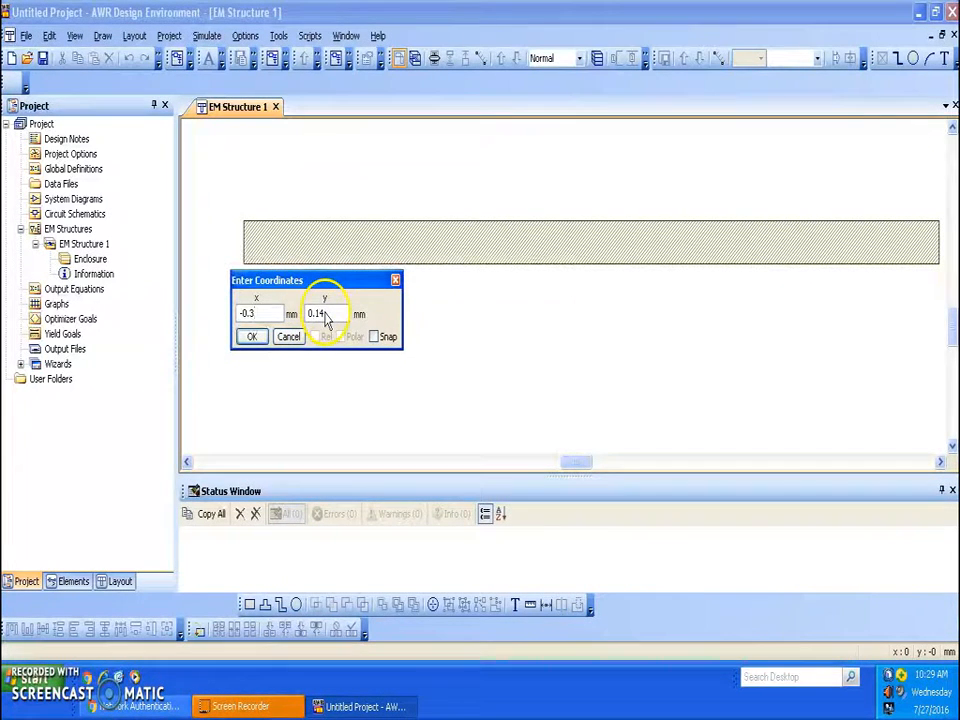
key("BackSpace")
key("BackSpace")
key("BackSpace")
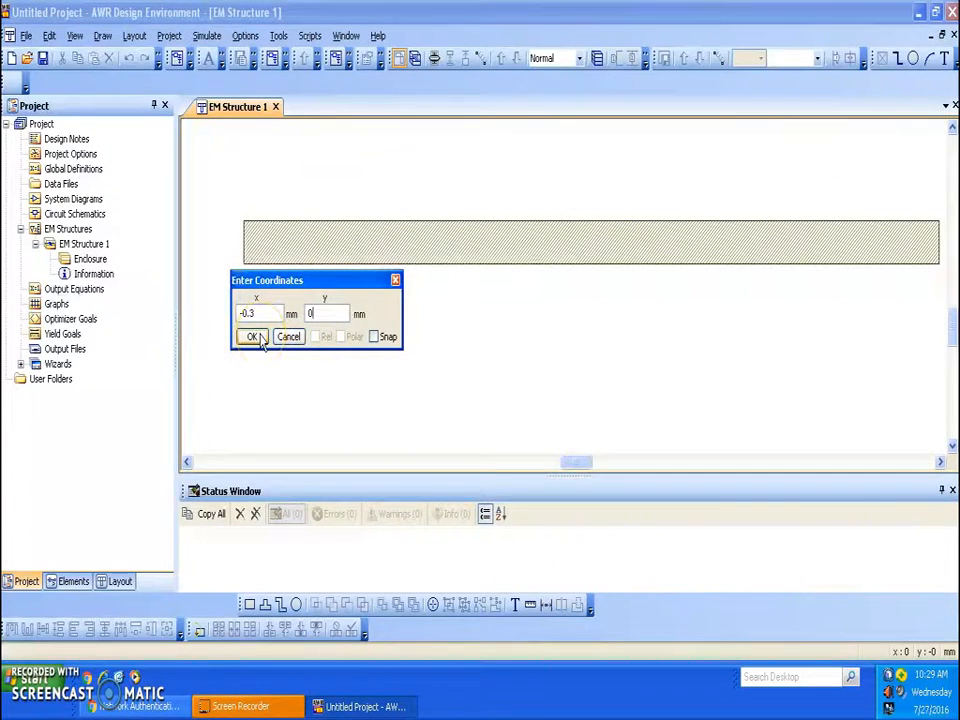
left_click(255, 337)
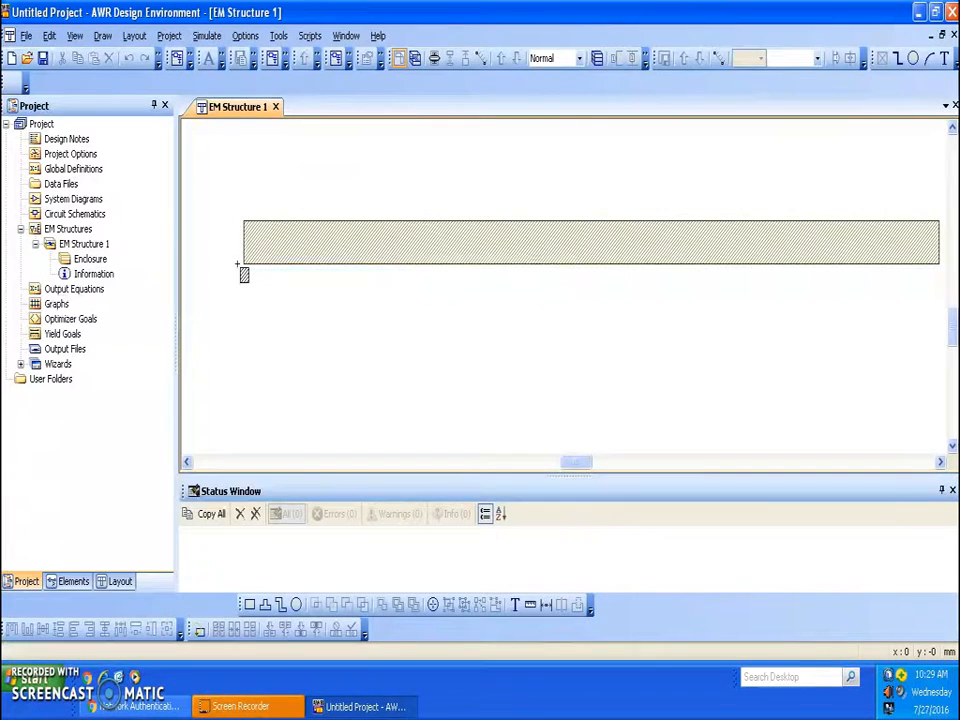
Step: Complete the second rectangle with its opposite corner at relative offset dx -3.3 mm, dy 1.533 mm, and deselect it
key("Tab")
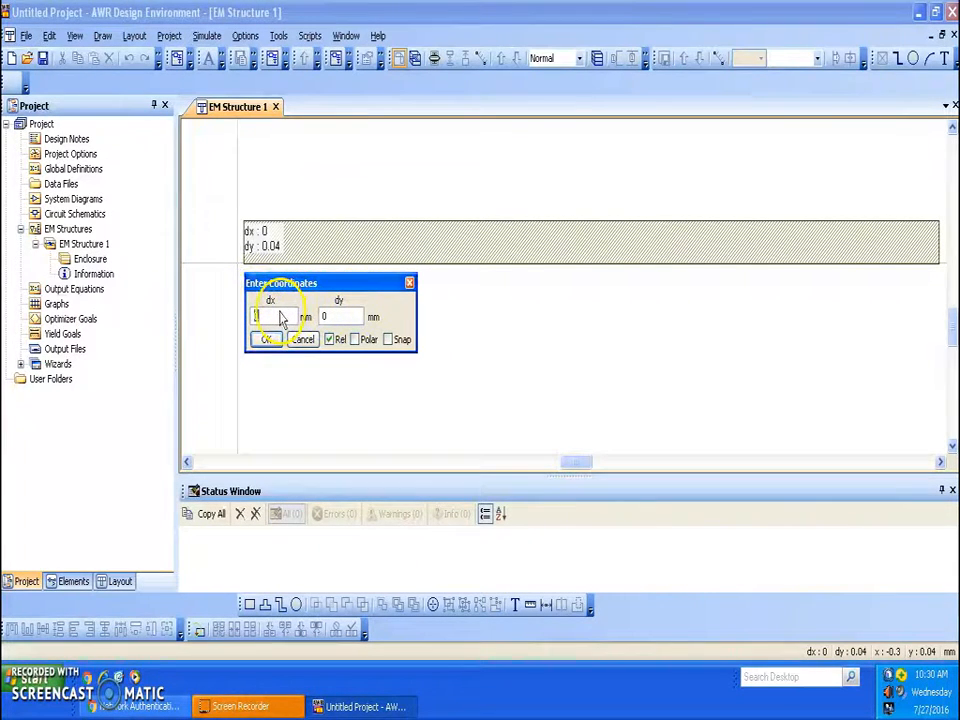
type("-3.3")
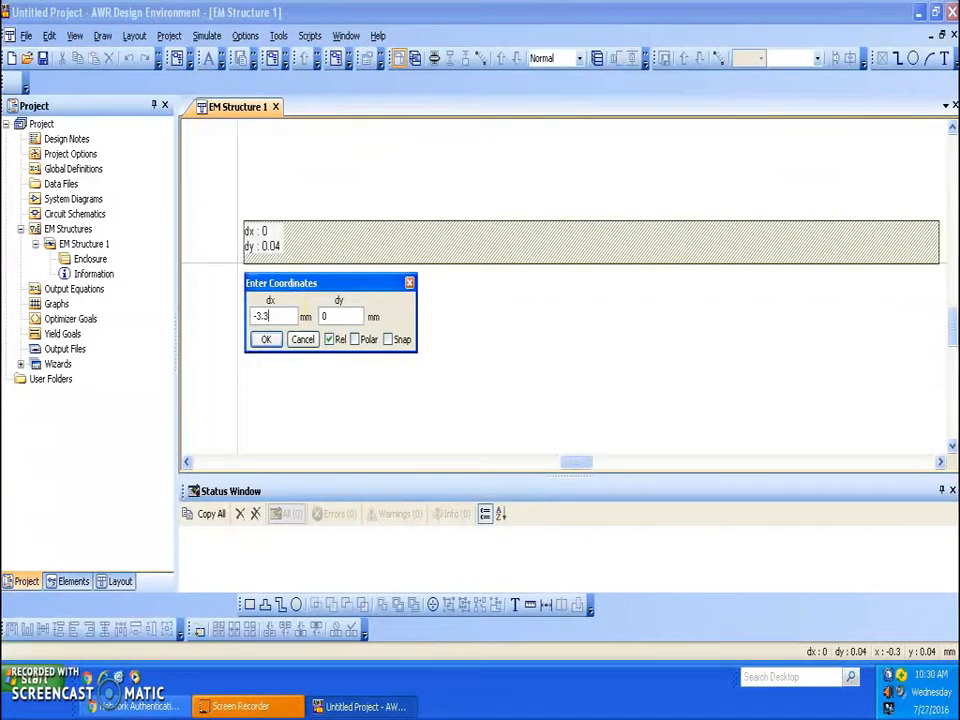
left_click(326, 317)
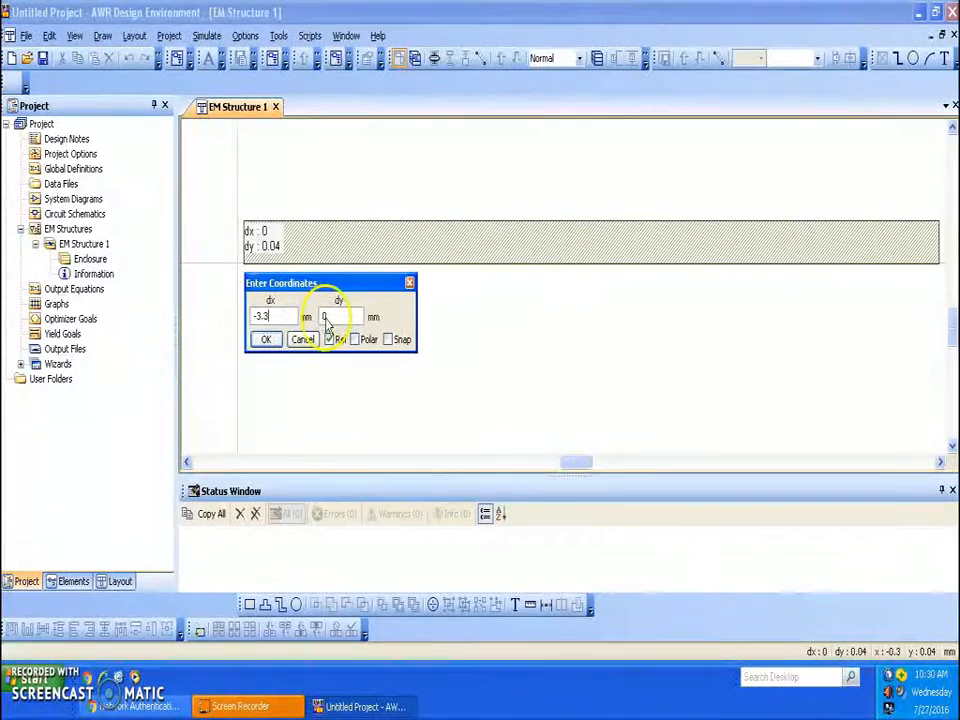
type("1.533")
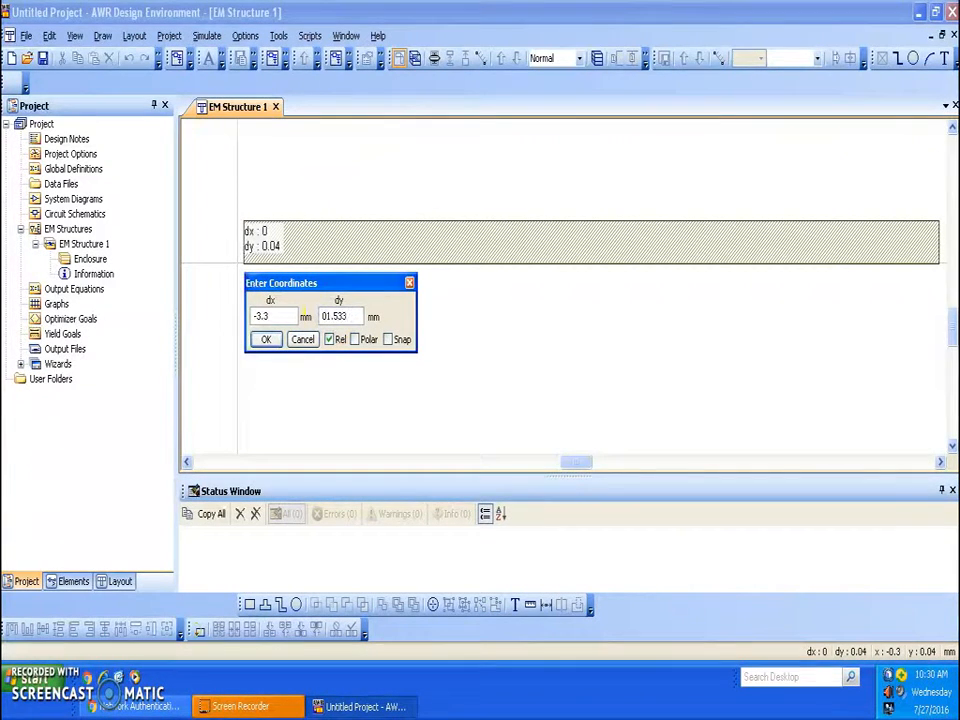
key("Left")
key("Left")
key("Left")
key("Left")
key("Left")
key("BackSpace")
left_click(268, 340)
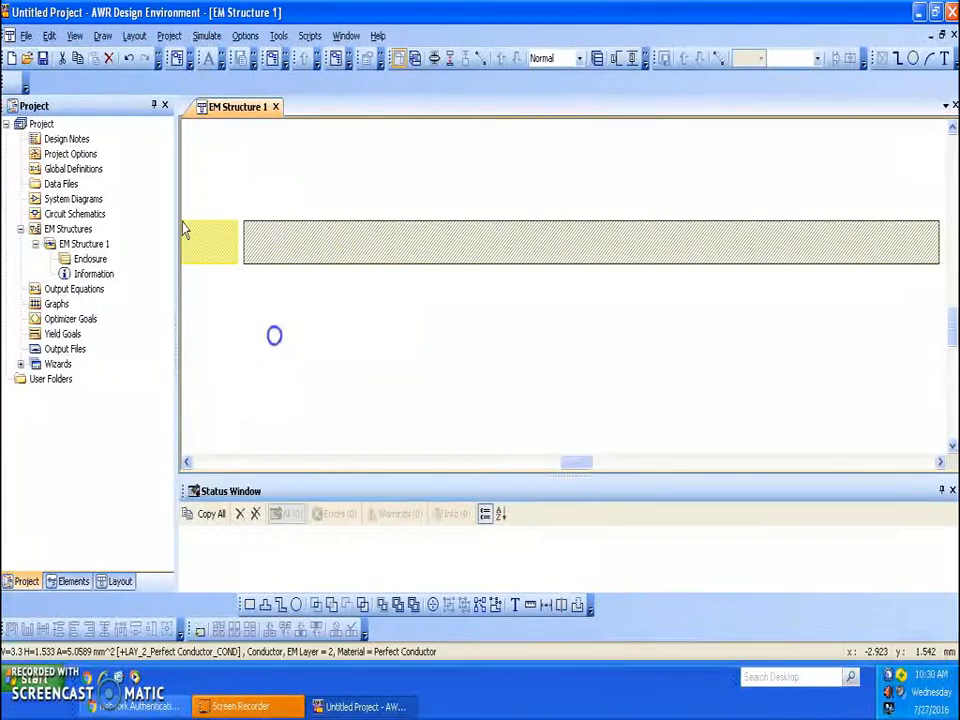
left_click(246, 244)
left_click(229, 302)
left_click(216, 250)
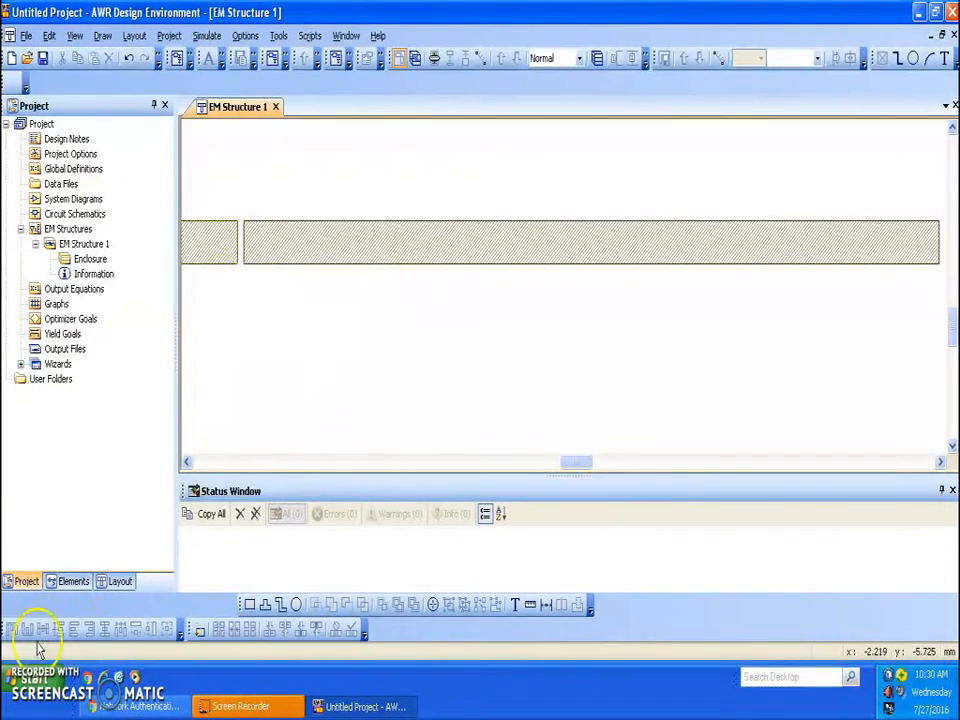
Step: Start a third rectangle beyond the main strip's far end, with its first corner at x 33.2, y 0 mm
left_click(103, 36)
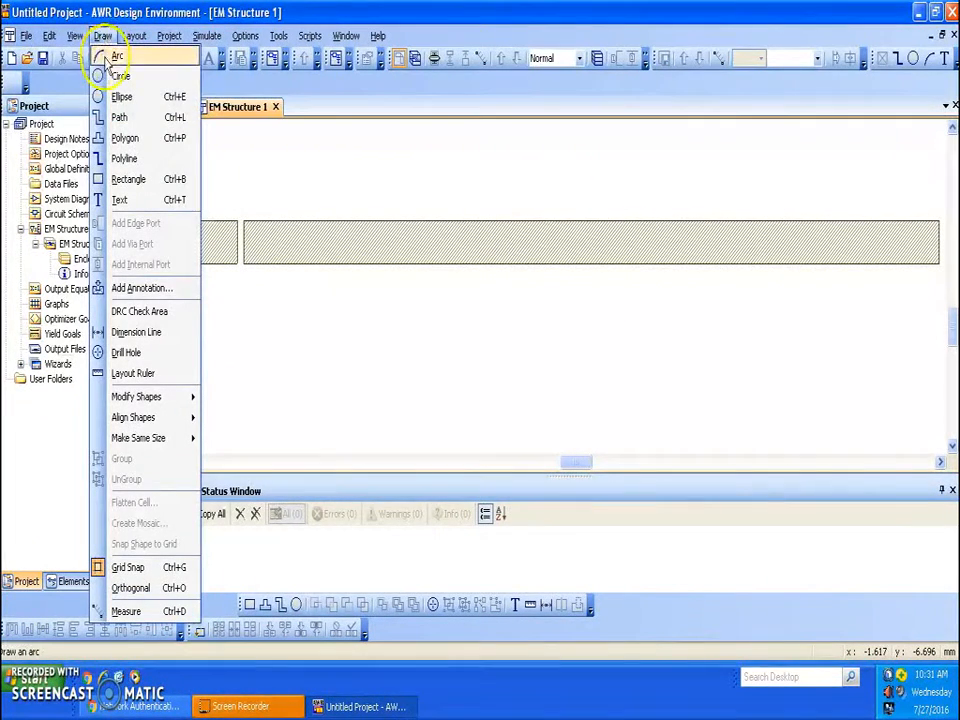
left_click(112, 178)
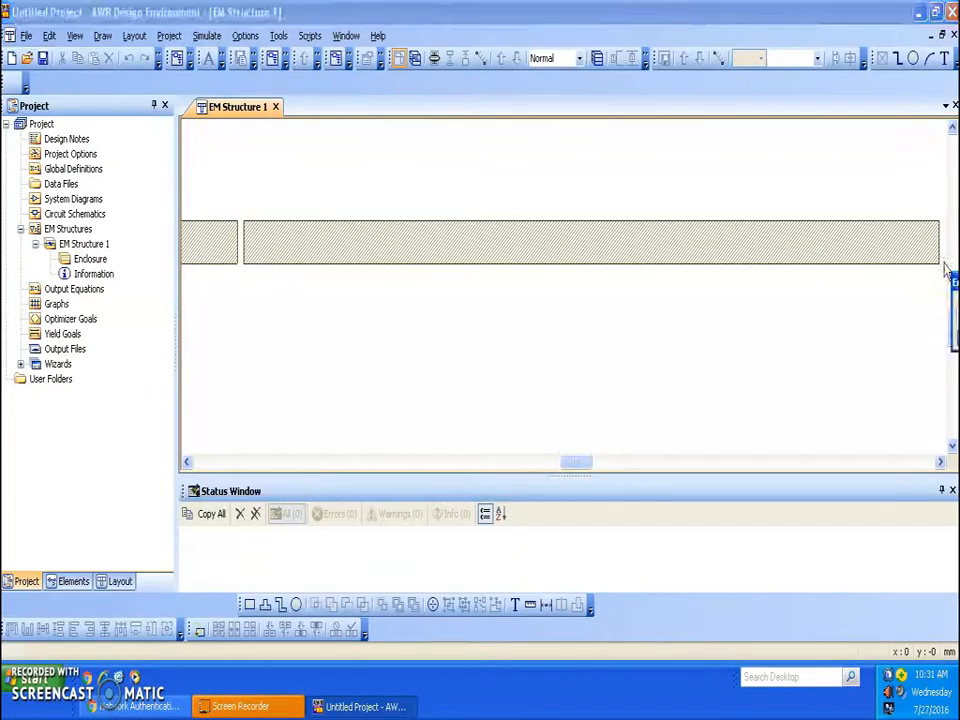
left_click_drag(957, 281, 822, 286)
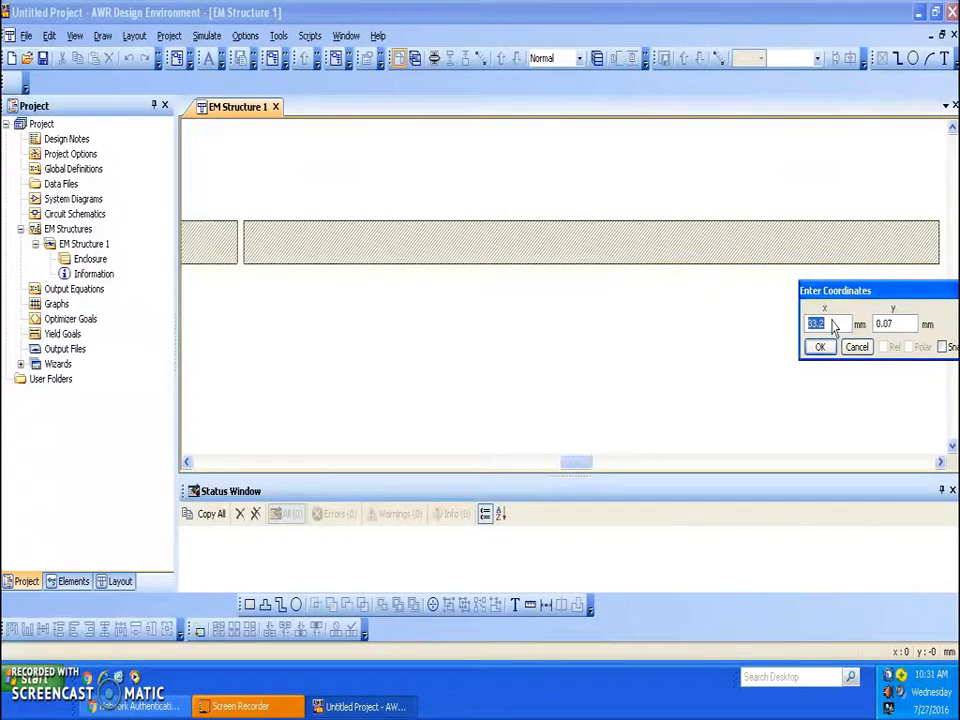
left_click(845, 333)
left_click(893, 323)
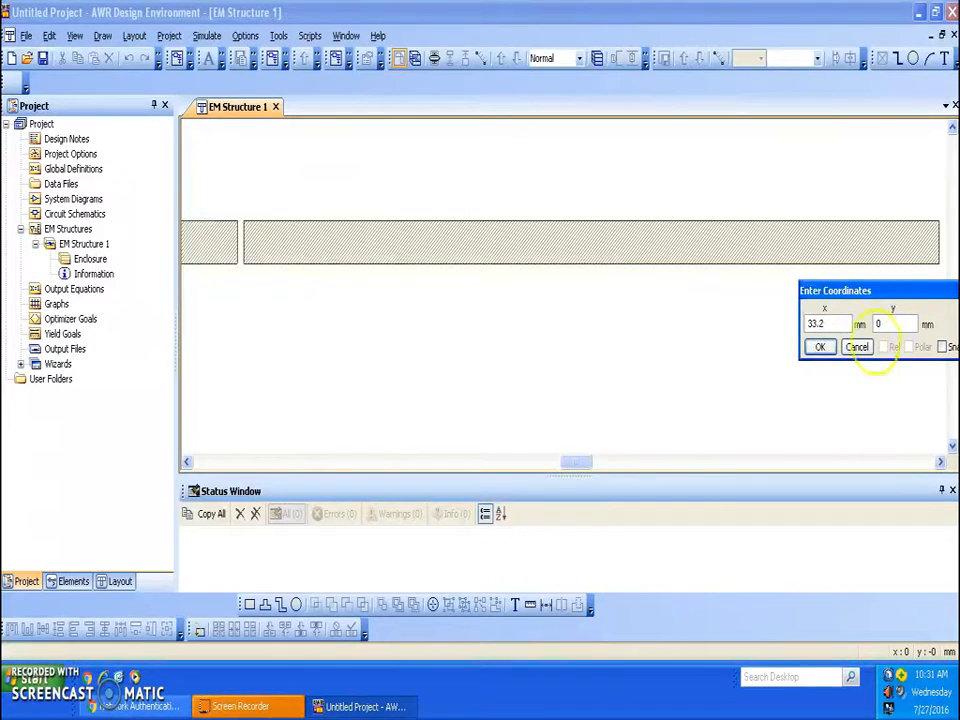
left_click(820, 346)
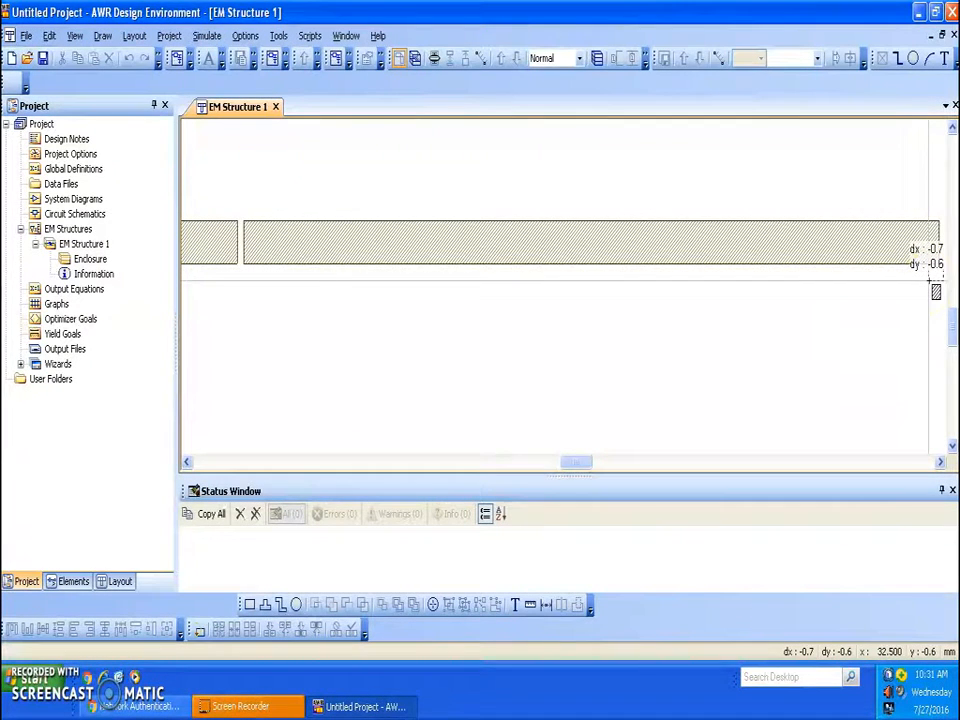
Step: Complete the third rectangle with its opposite corner at relative offset dx 3.3 mm, dy 1.533 mm
key("Tab")
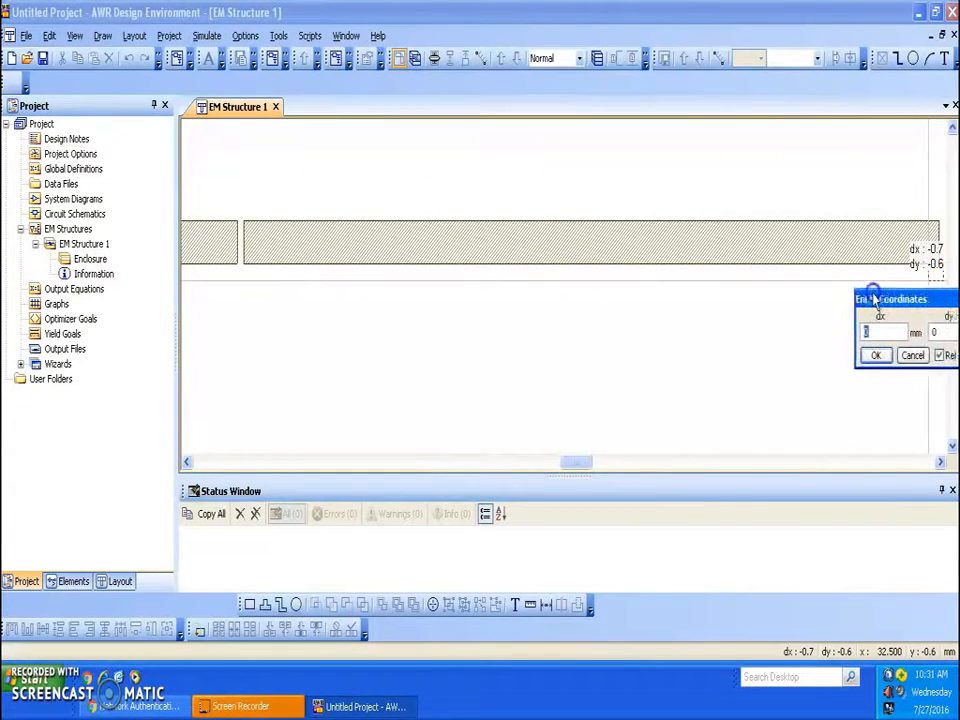
left_click(862, 333)
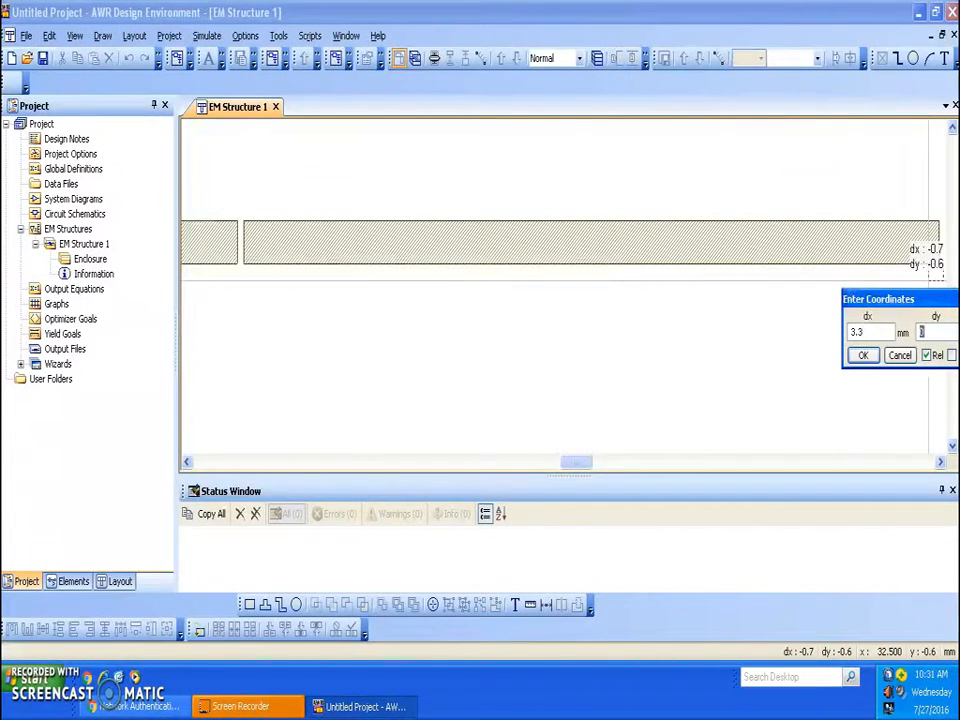
type("1.533")
left_click(862, 355)
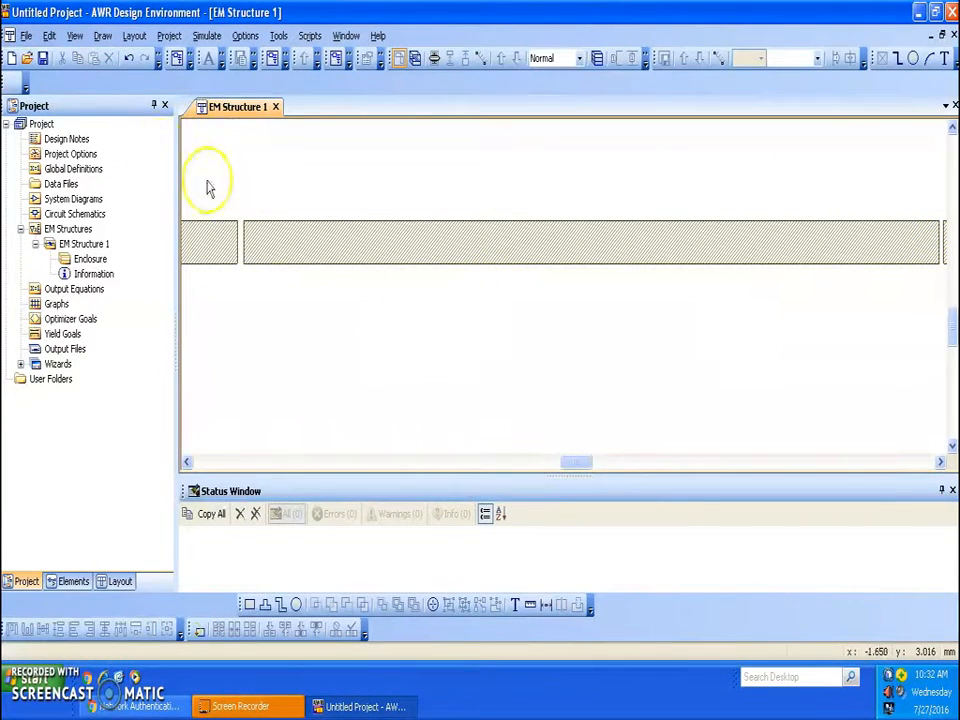
Step: Fit the whole layout in view and add an edge port on the outer edge of the short conductor beside the main strip's origin end
left_click(74, 36)
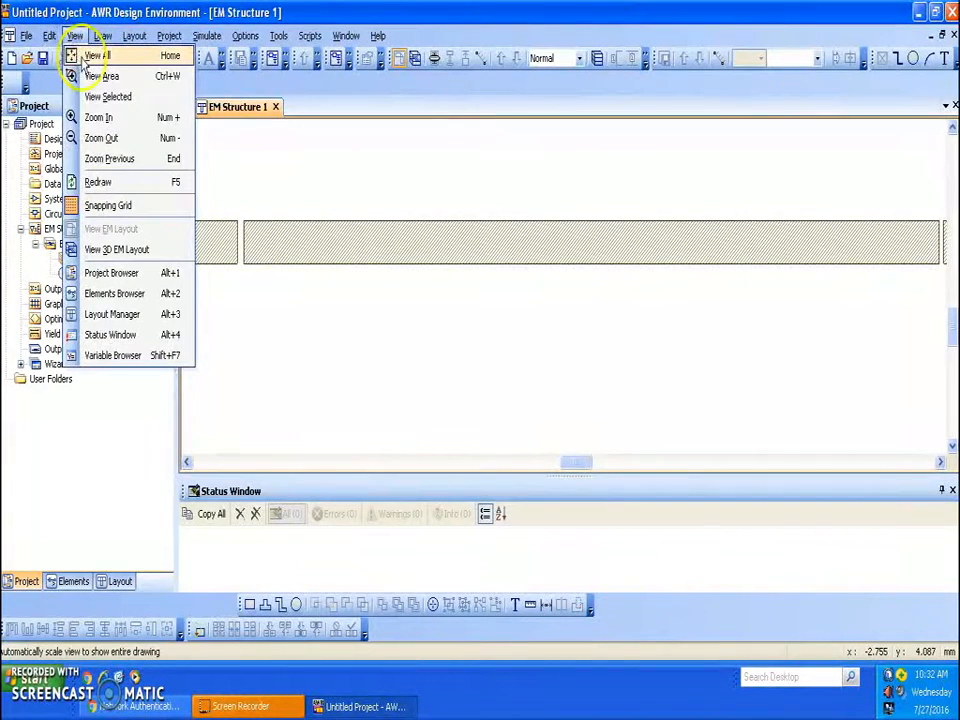
left_click(88, 57)
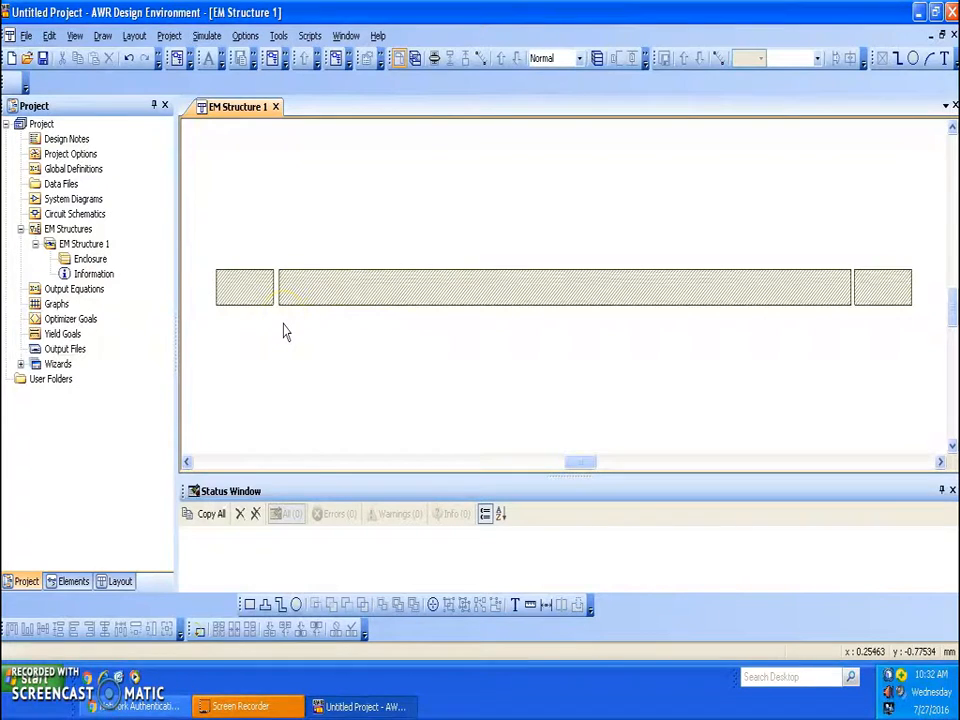
left_click(230, 288)
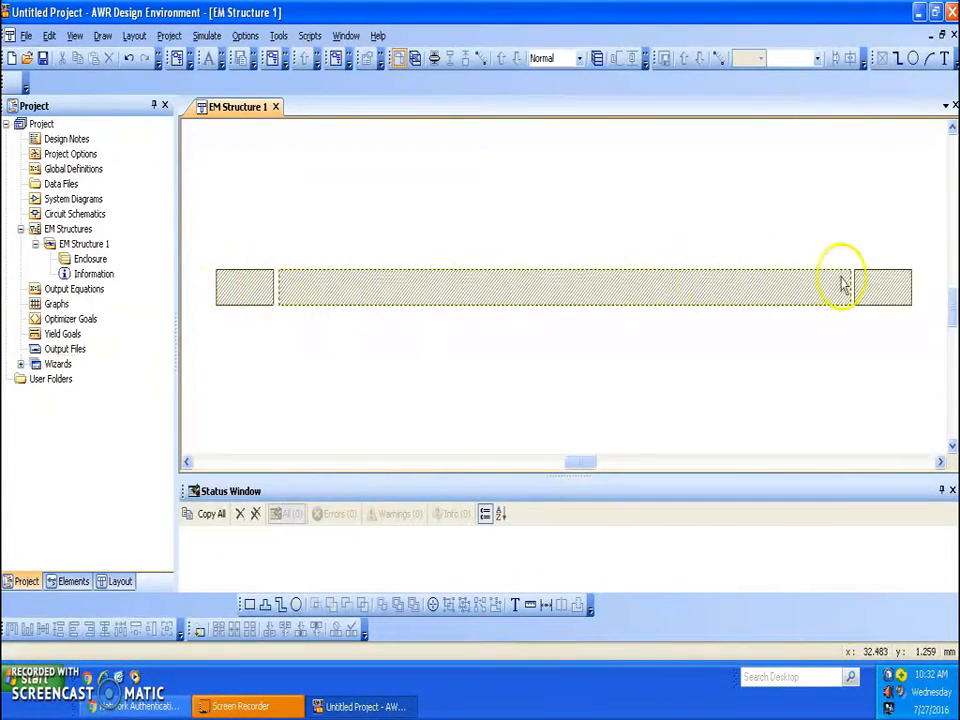
left_click(242, 289)
left_click(264, 364)
left_click(247, 290)
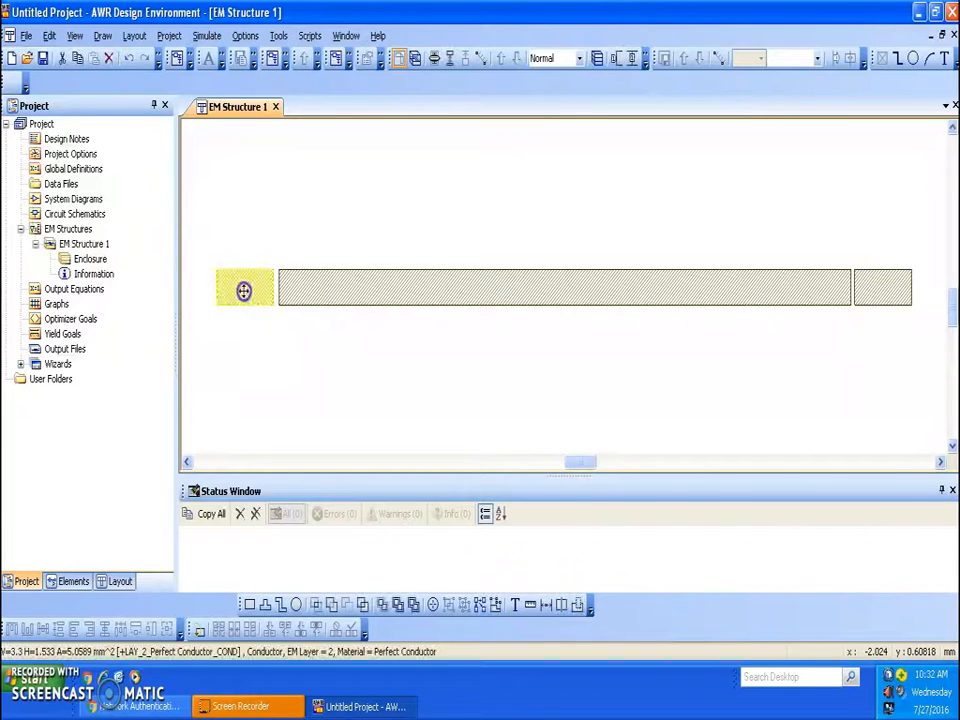
left_click(618, 60)
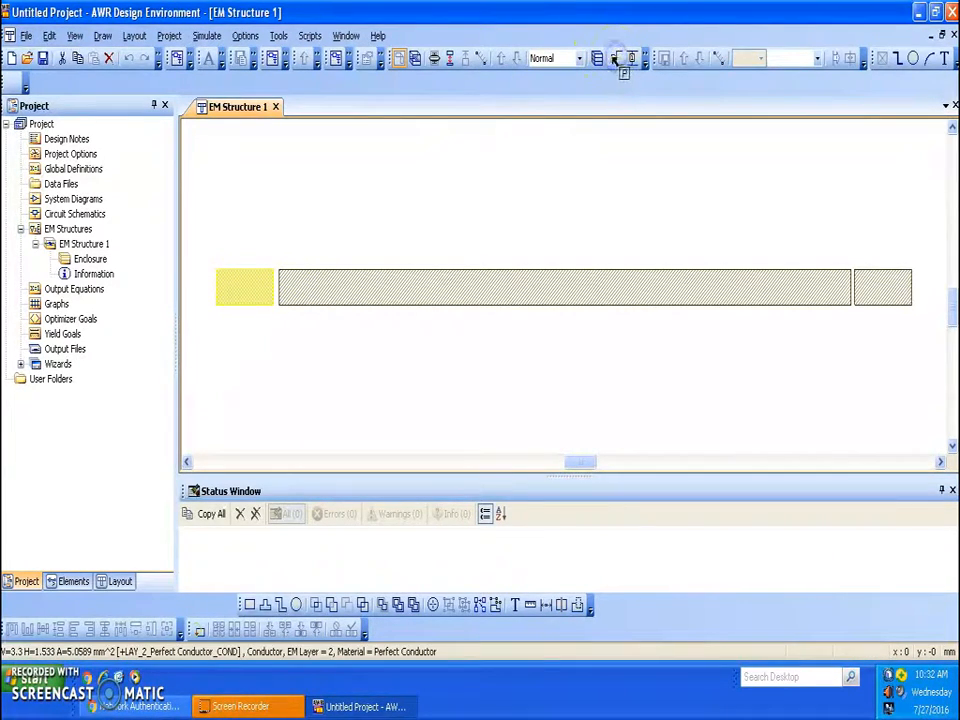
left_click(203, 290)
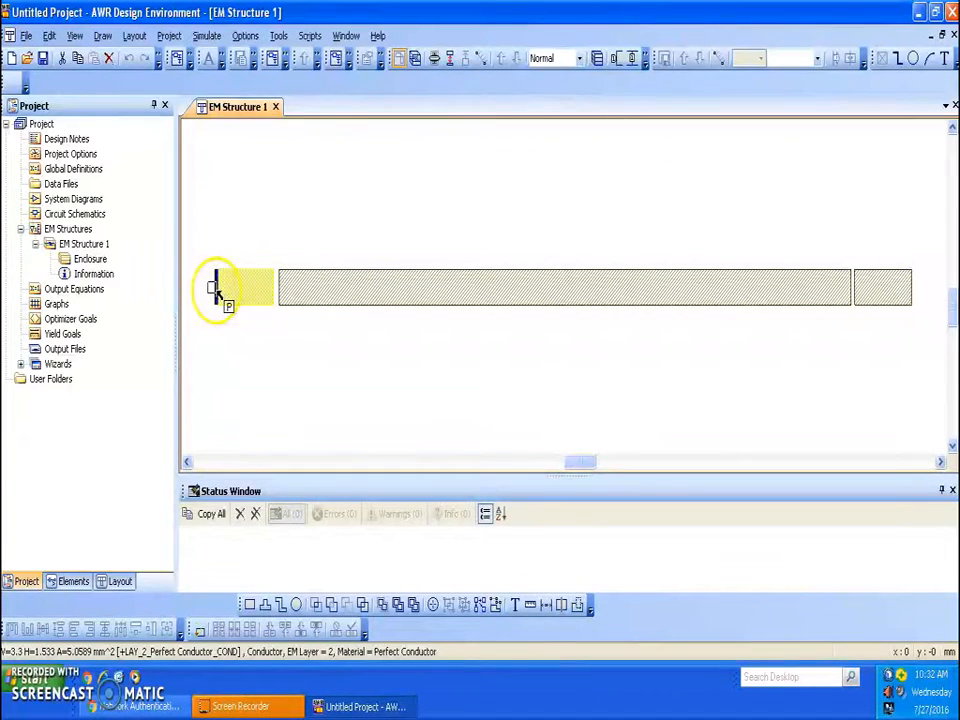
left_click(266, 350)
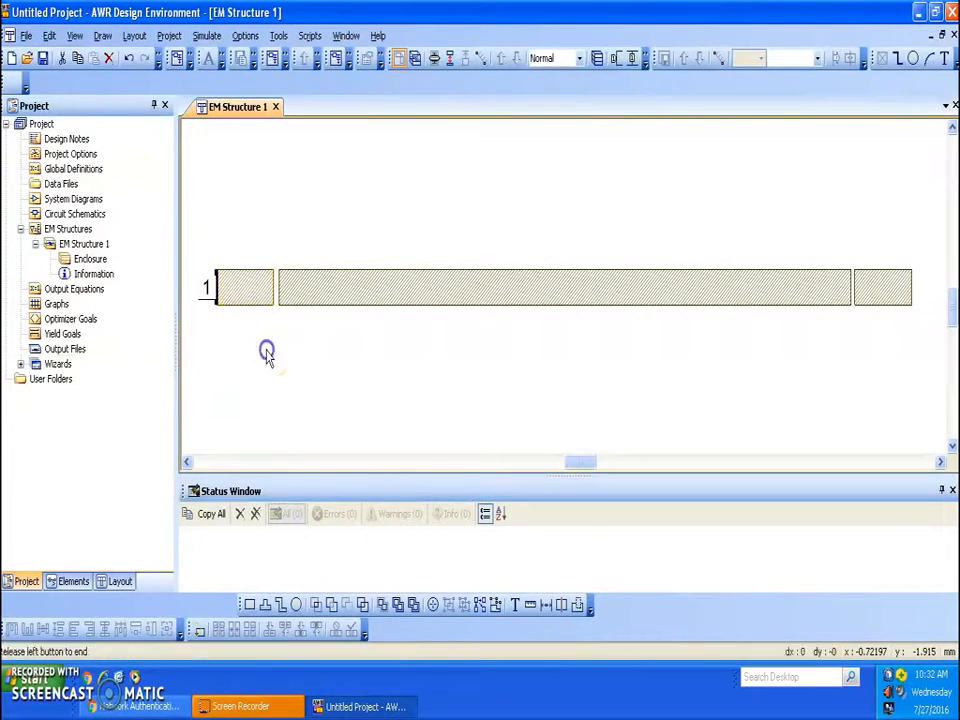
Step: Add a second edge port on the outer edge of the short conductor beyond the main strip's far end
left_click(888, 298)
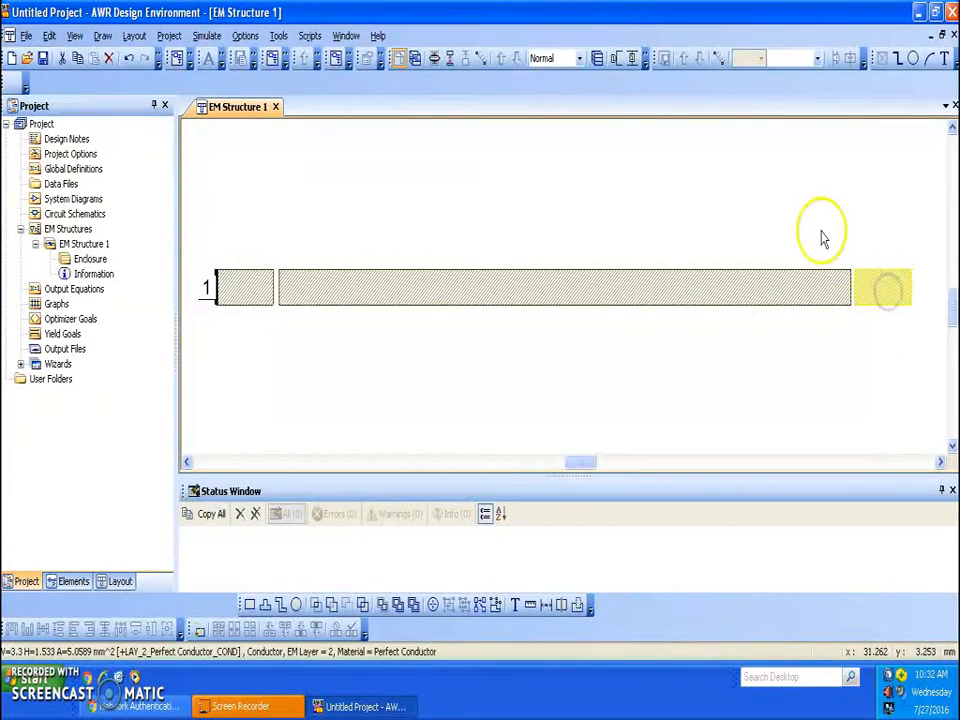
left_click(614, 60)
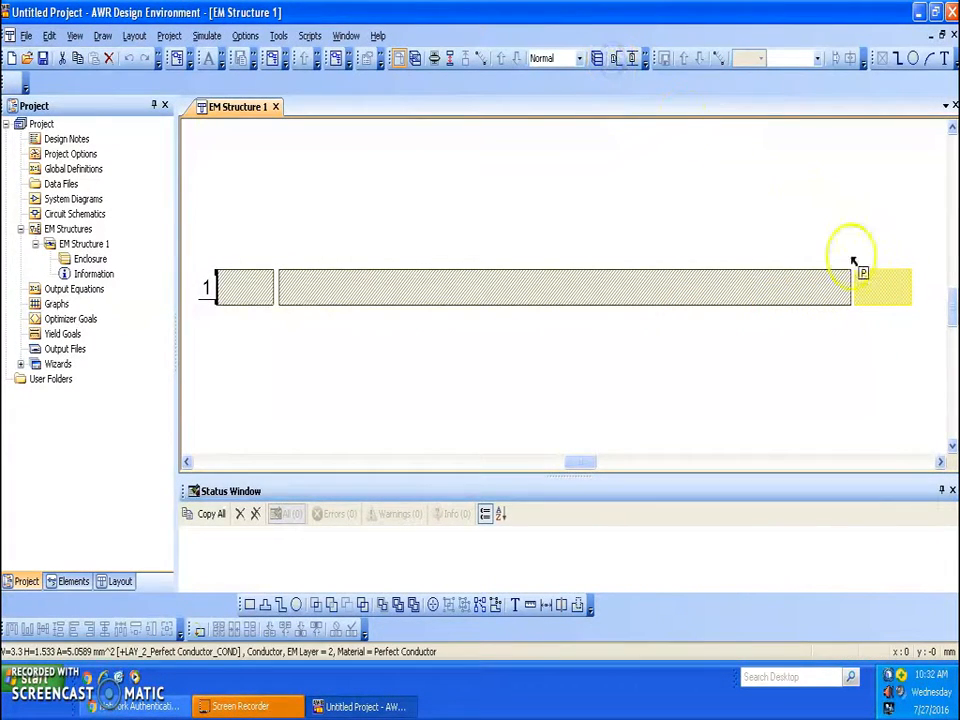
left_click(912, 288)
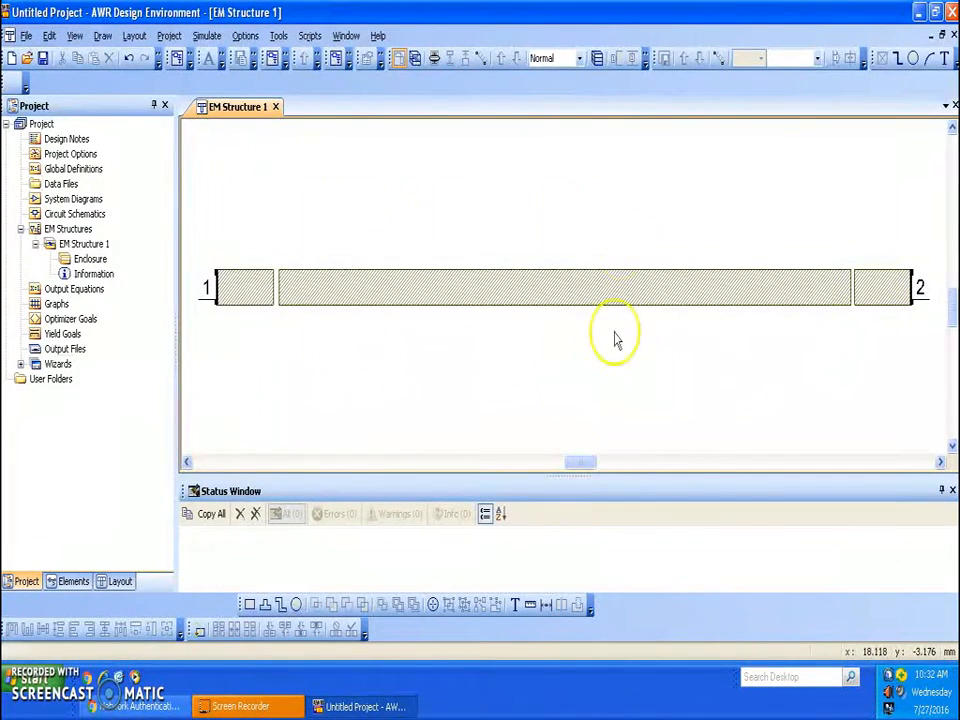
Step: Save the project as svresonator1 in the AWR Projects folder
left_click(26, 37)
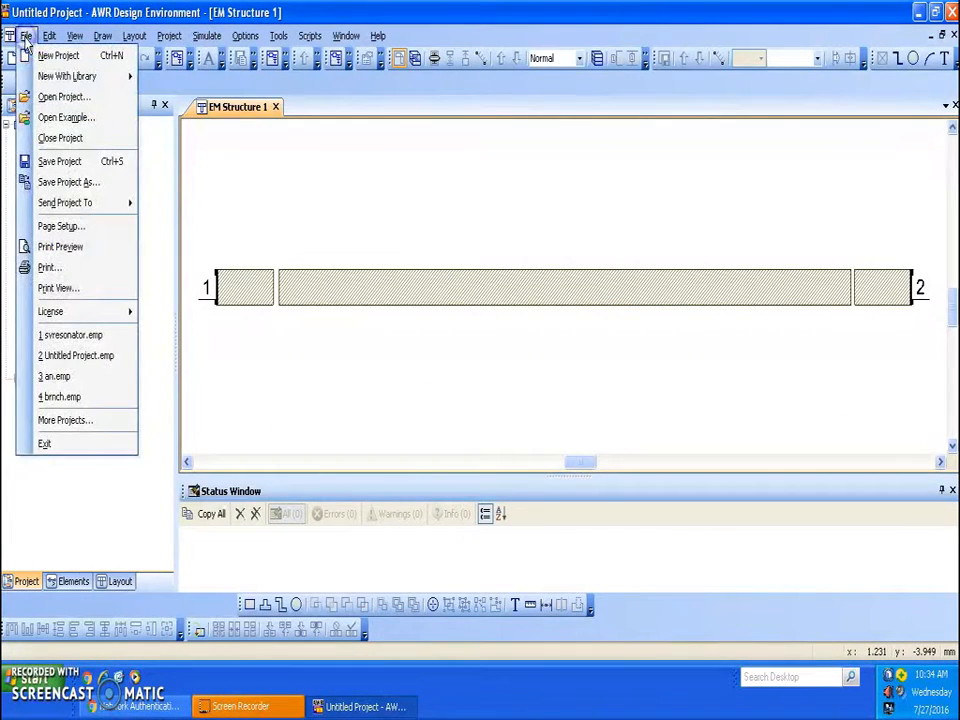
left_click(52, 162)
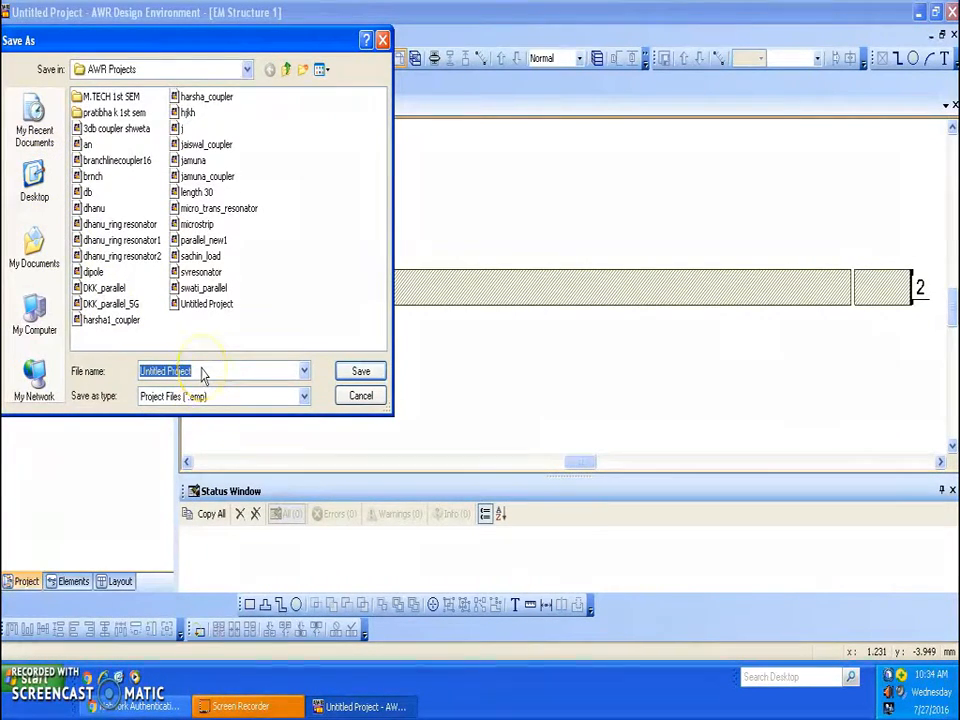
key("BackSpace")
type("s")
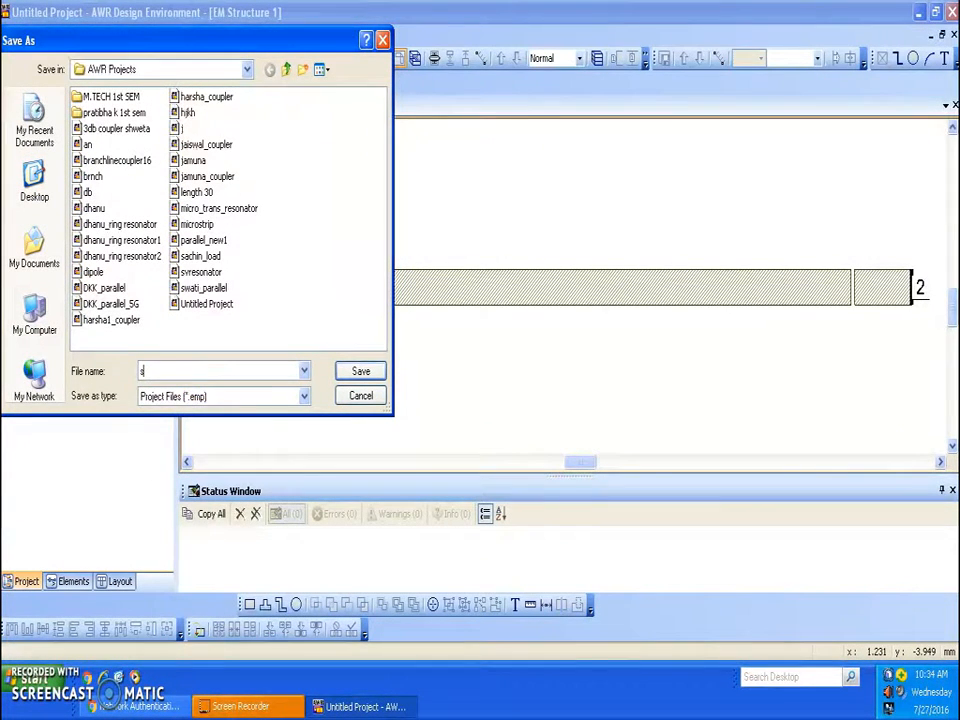
type("v")
key("BackSpace")
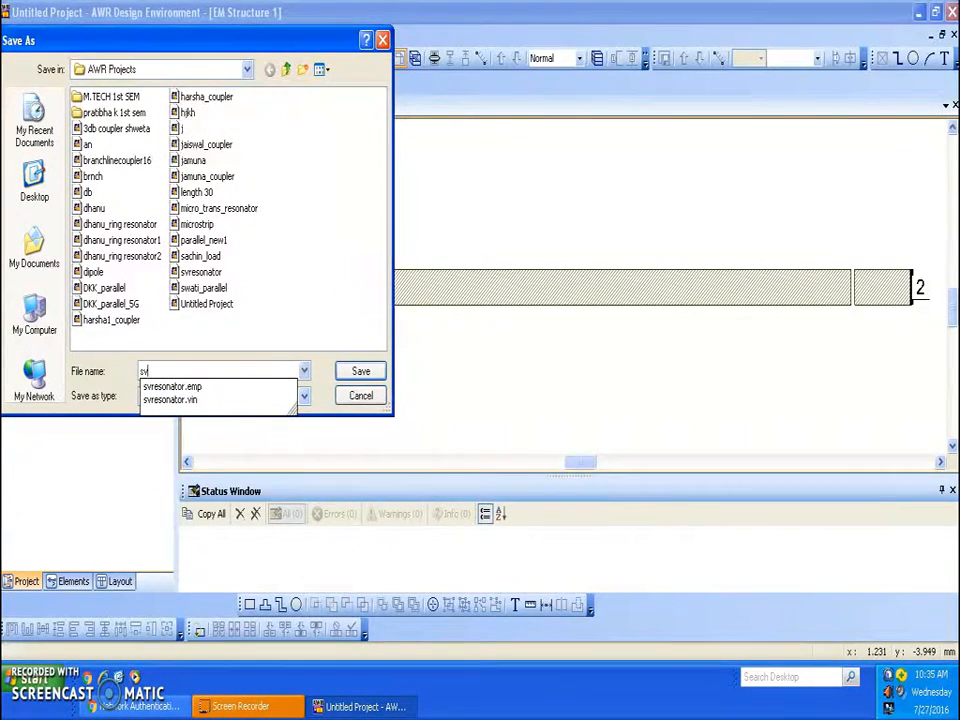
type("resonator1")
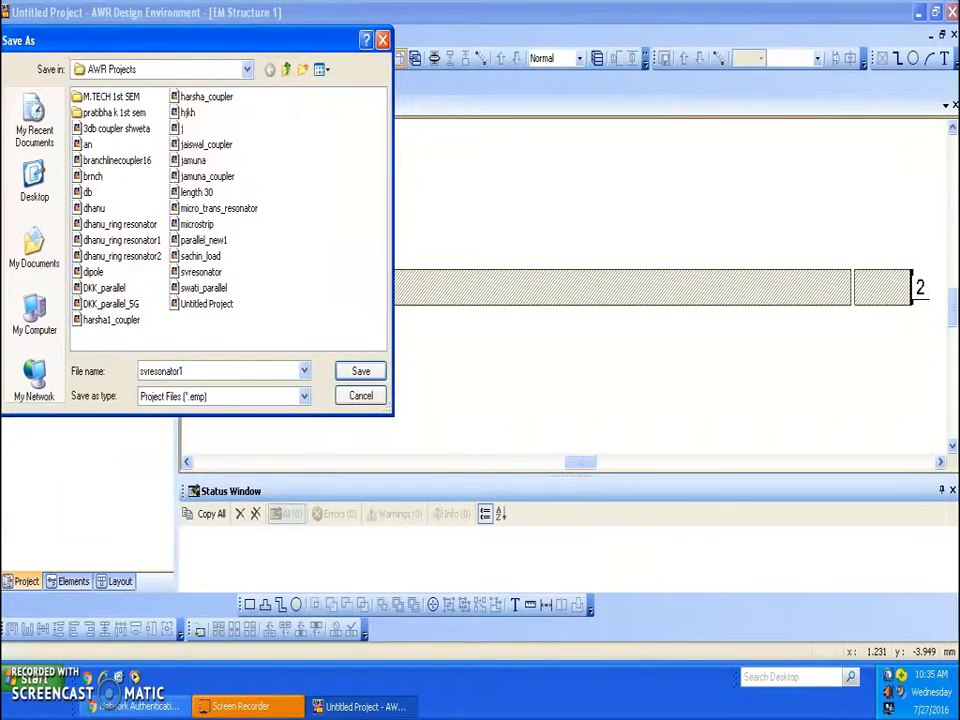
left_click(357, 376)
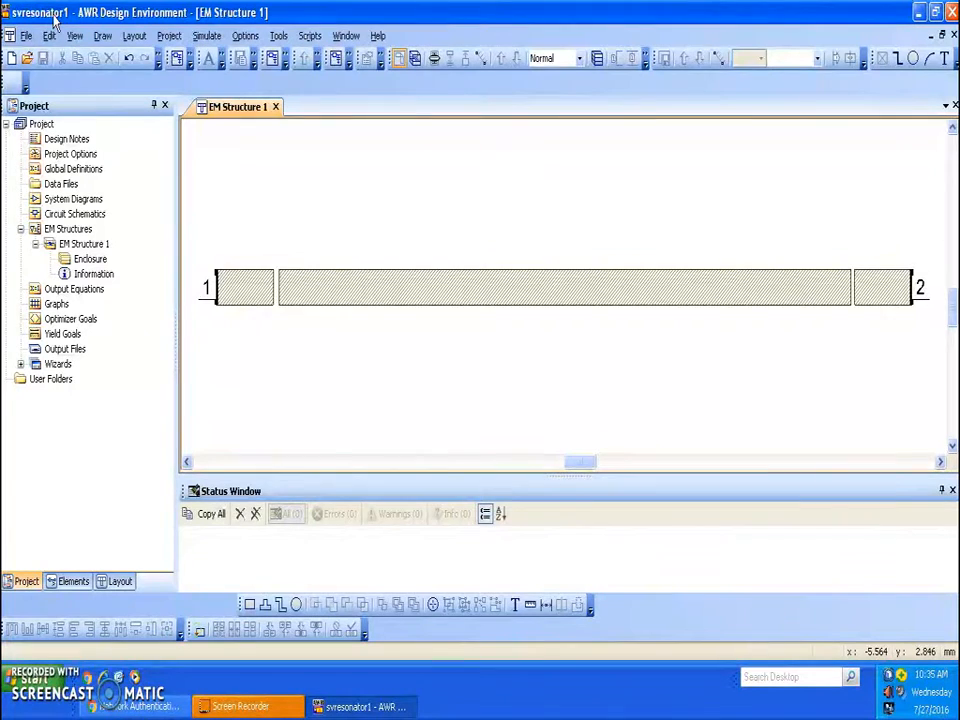
Step: Create a new rectangular graph named resonator
right_click(36, 304)
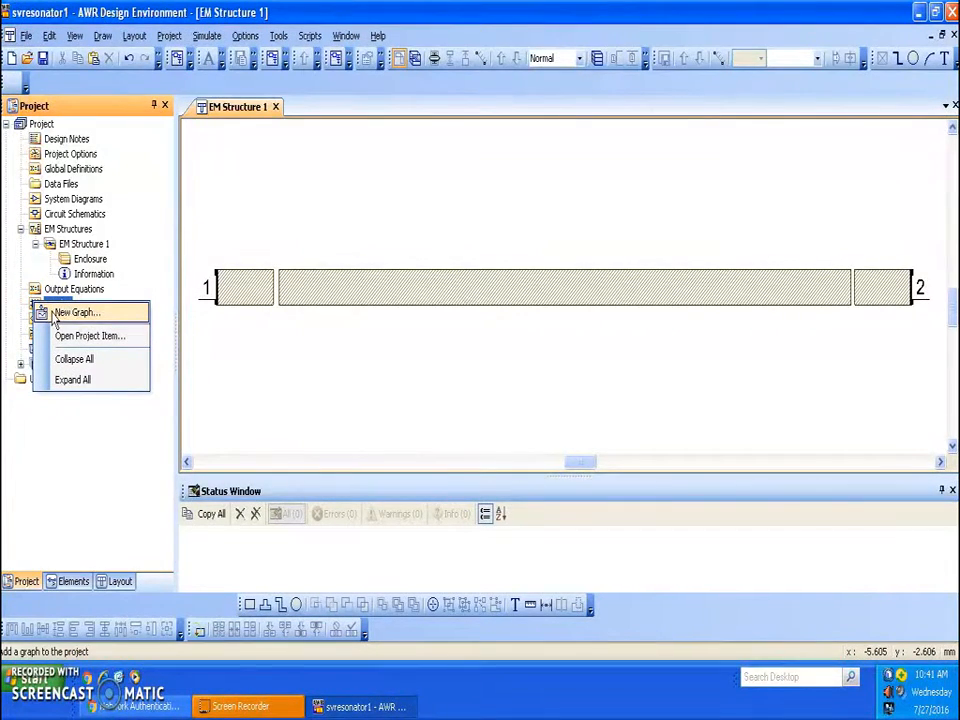
left_click(60, 312)
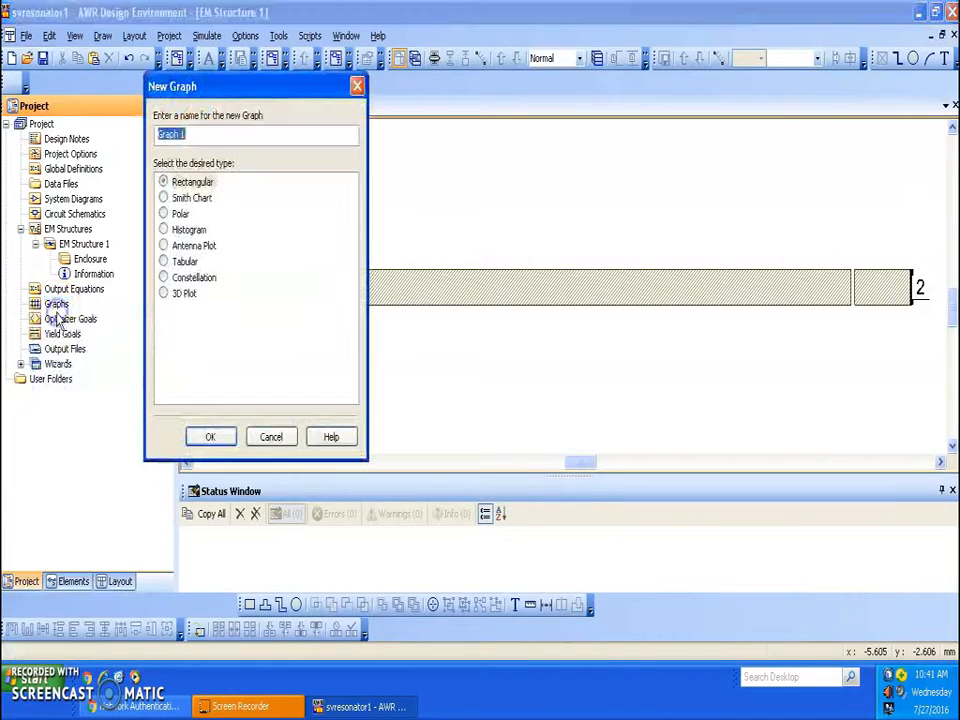
left_click(188, 135)
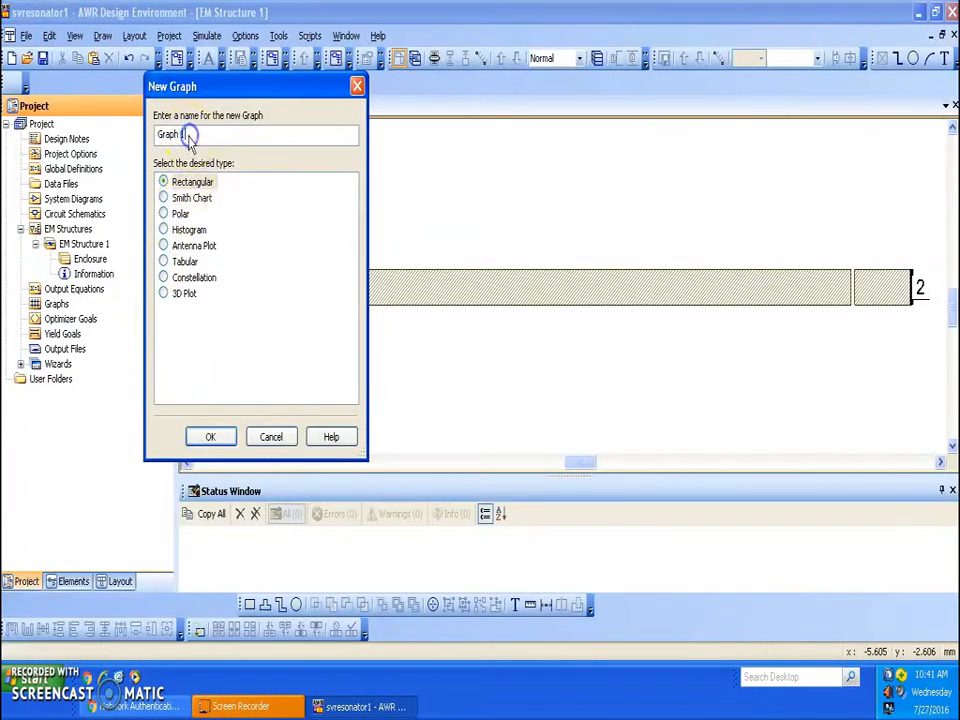
key("BackSpace")
key("BackSpace")
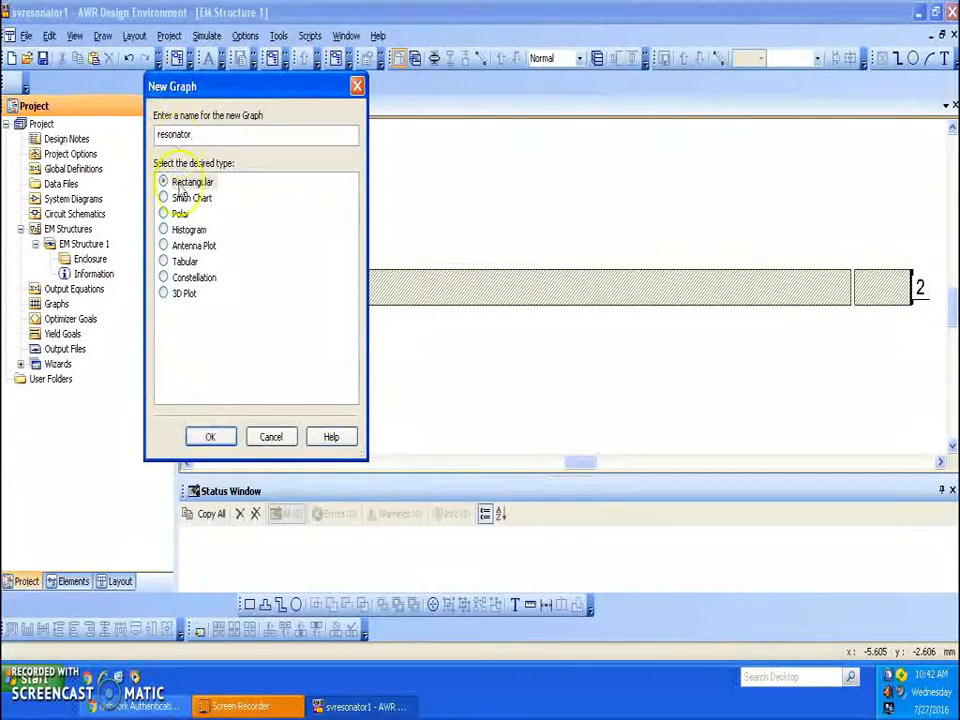
left_click(208, 438)
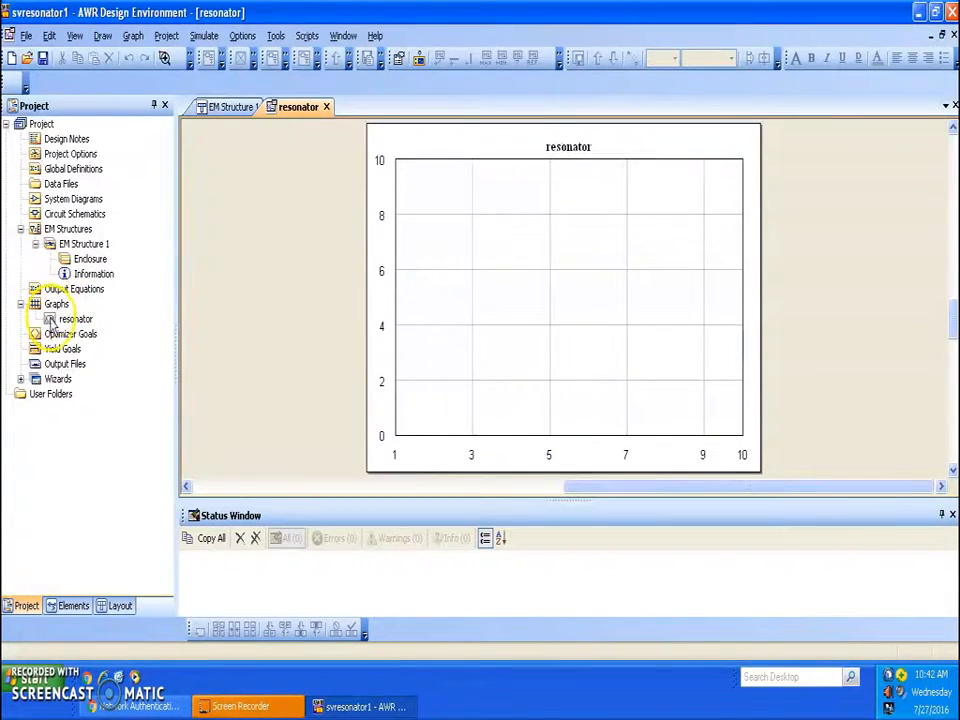
Step: Add a port-parameter S(2,1) measurement of EM Structure 1, magnitude in dB, to the resonator graph and run the analysis
left_click(51, 318)
right_click(51, 318)
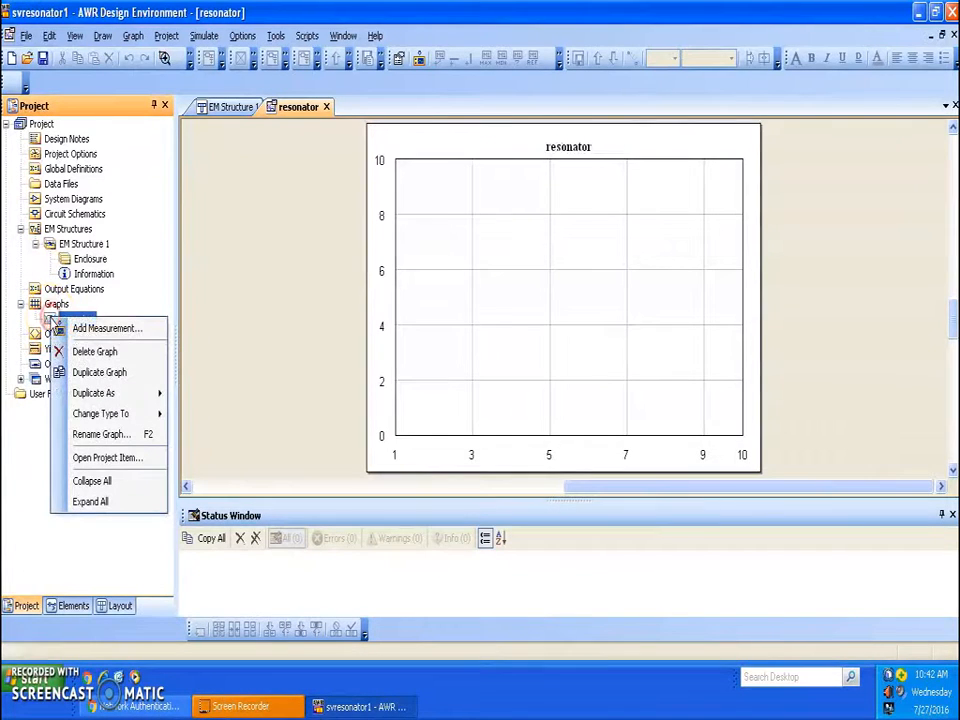
left_click(75, 328)
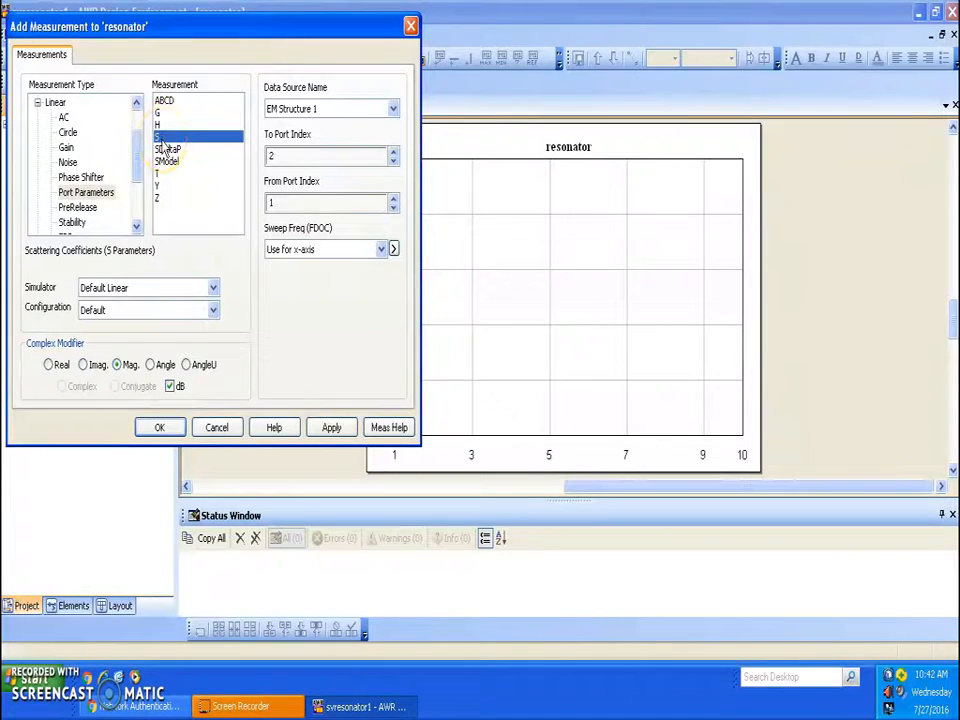
left_click(394, 110)
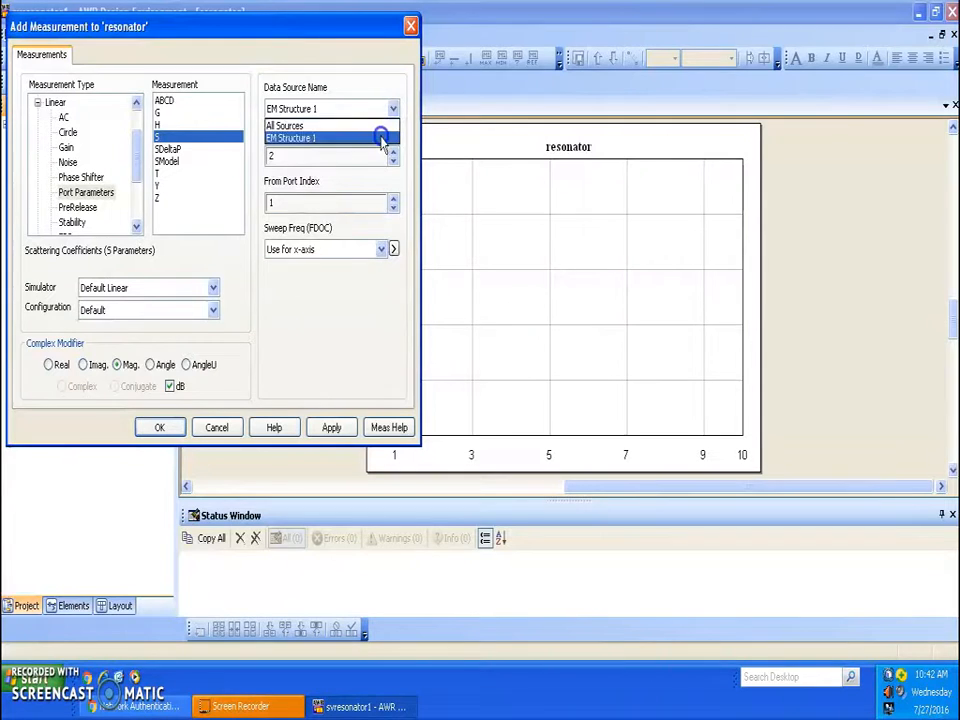
left_click(381, 138)
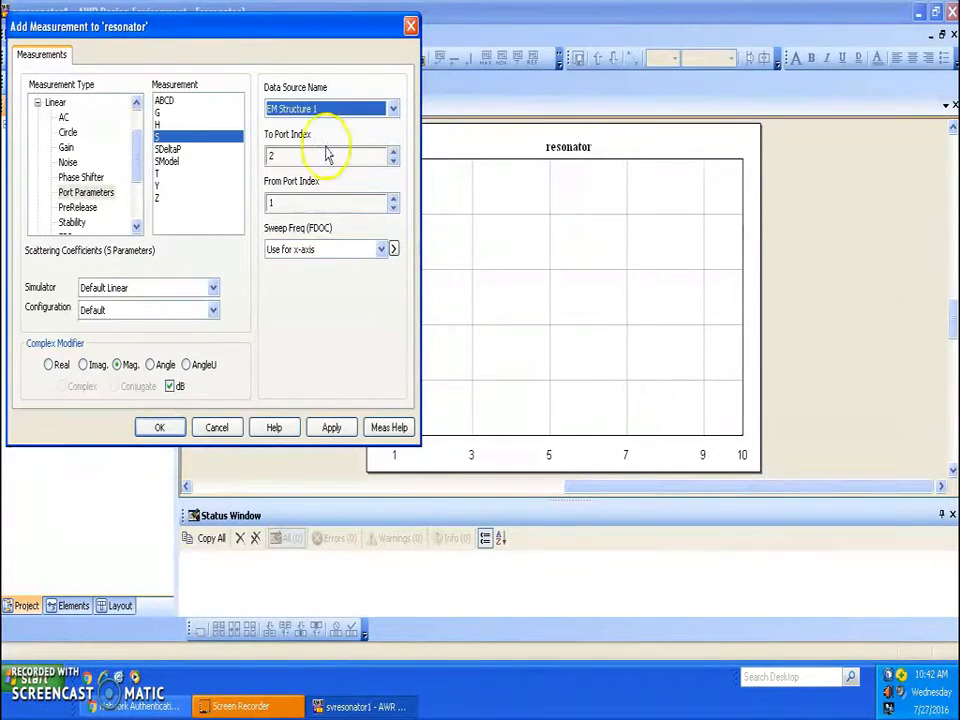
left_click(393, 153)
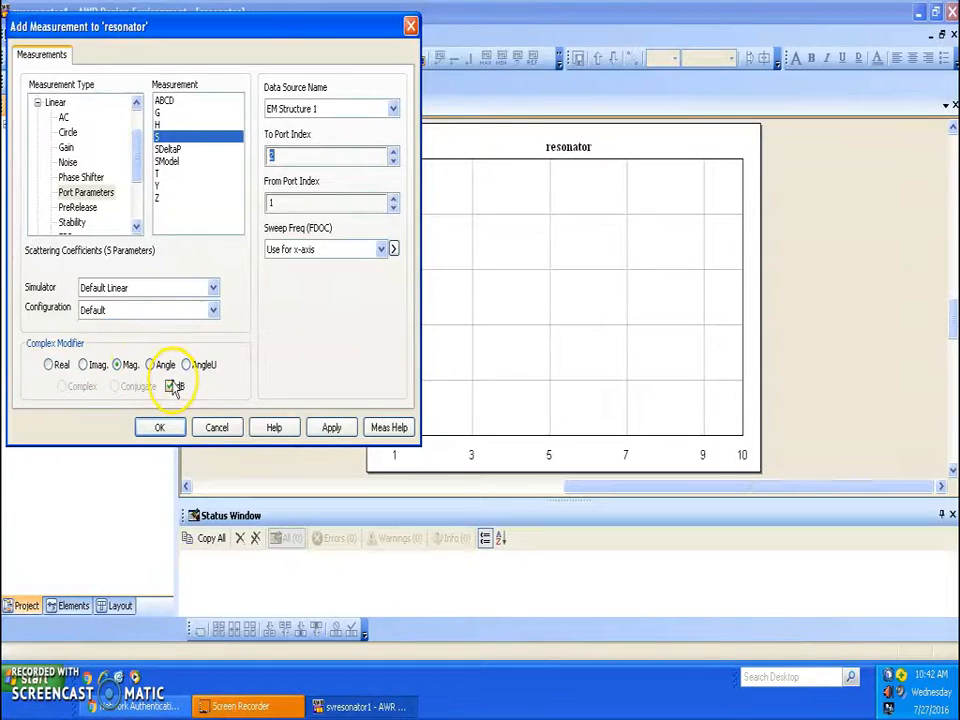
left_click(332, 428)
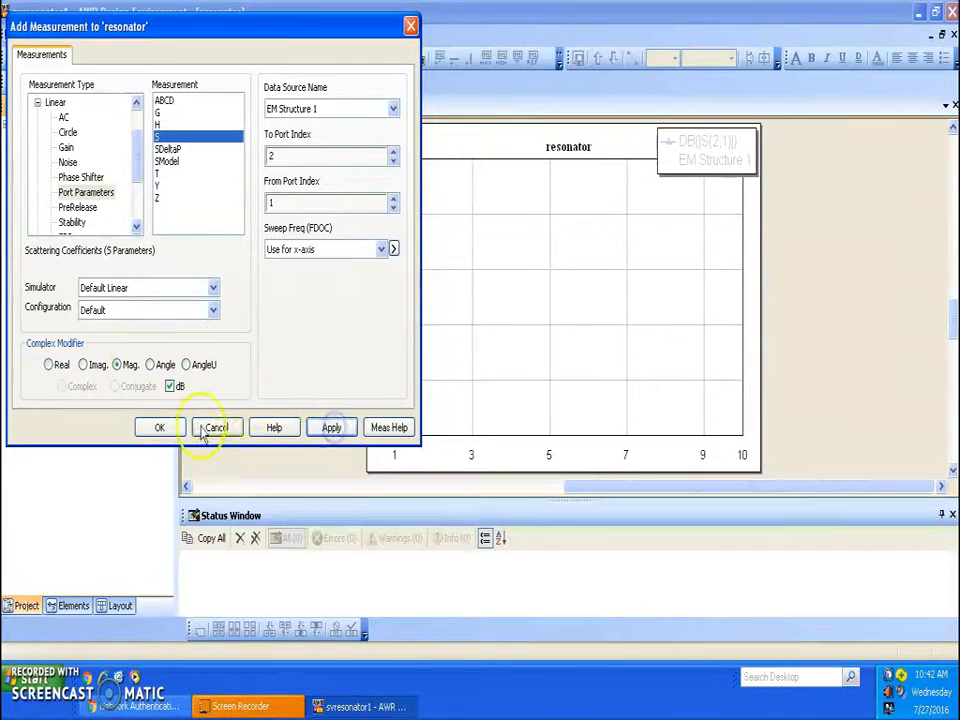
left_click(163, 427)
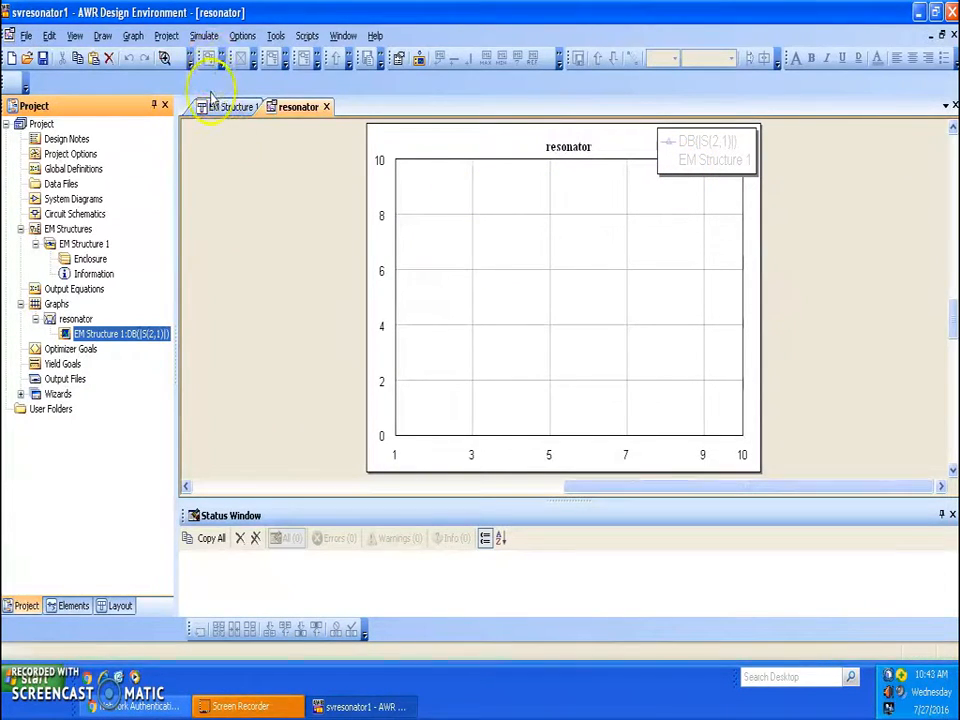
left_click(205, 38)
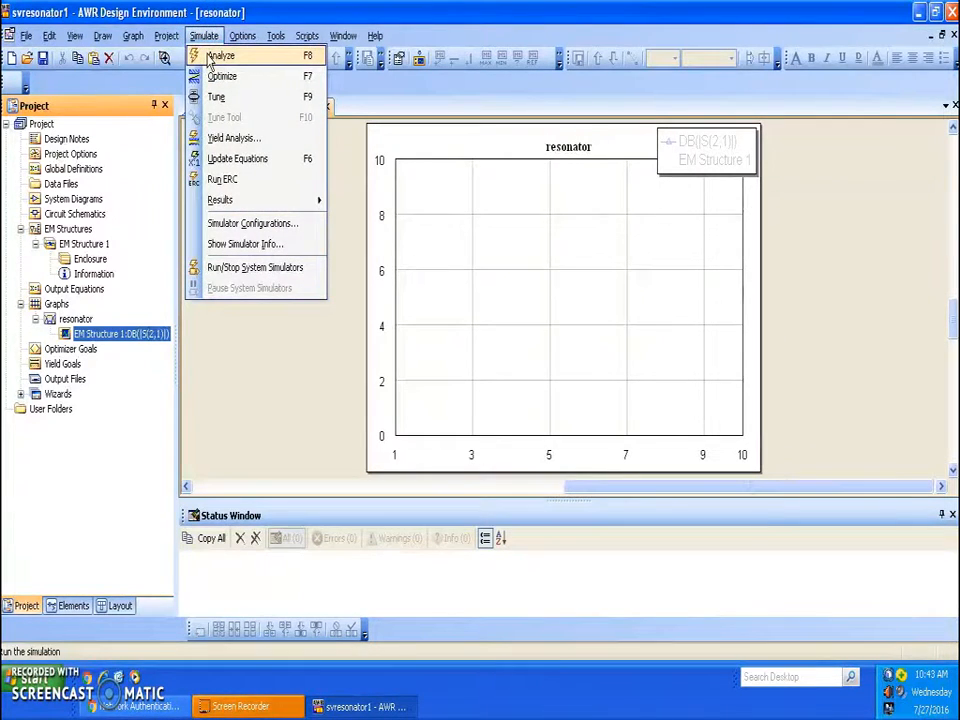
left_click(212, 57)
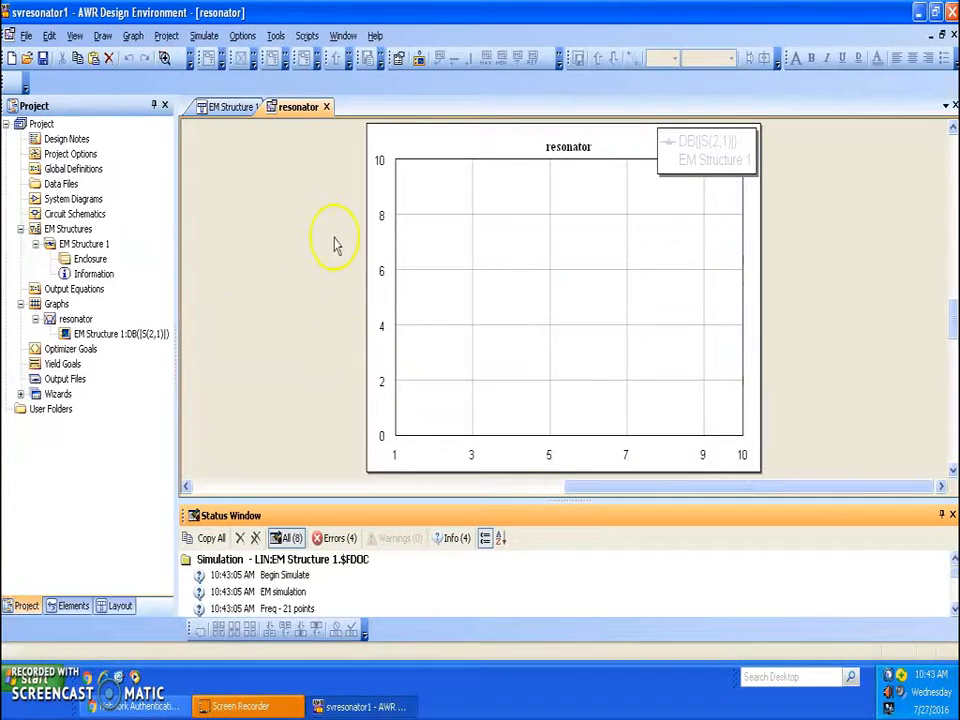
Step: Set the enclosure's Y grid spacing (Grid_Y) to 0.1 mm in the EM structure's enclosure properties
double_click(85, 259)
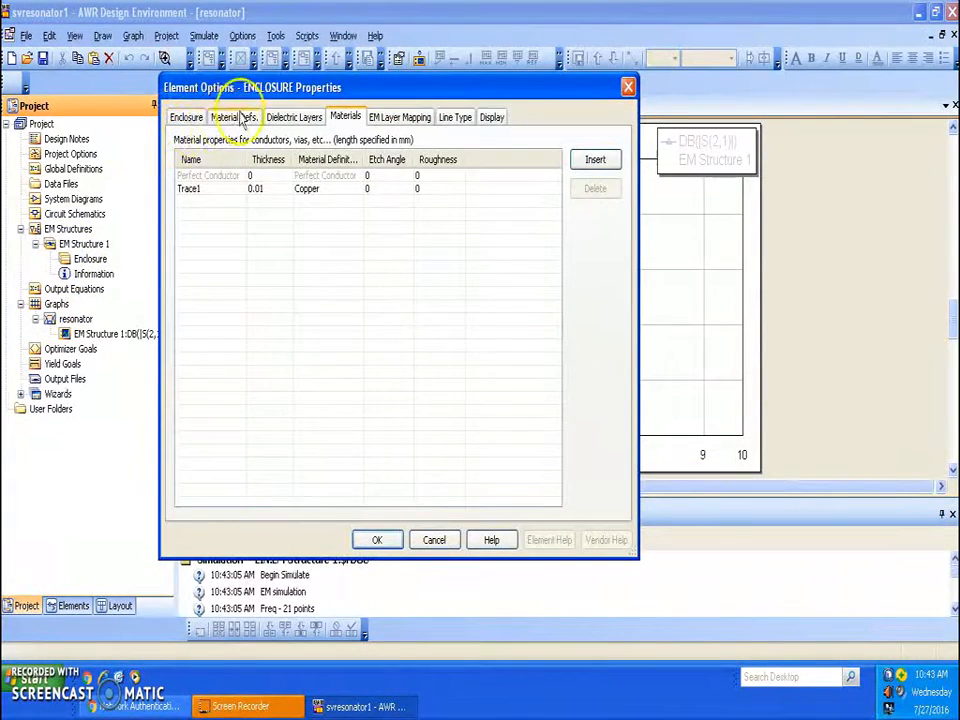
left_click(188, 117)
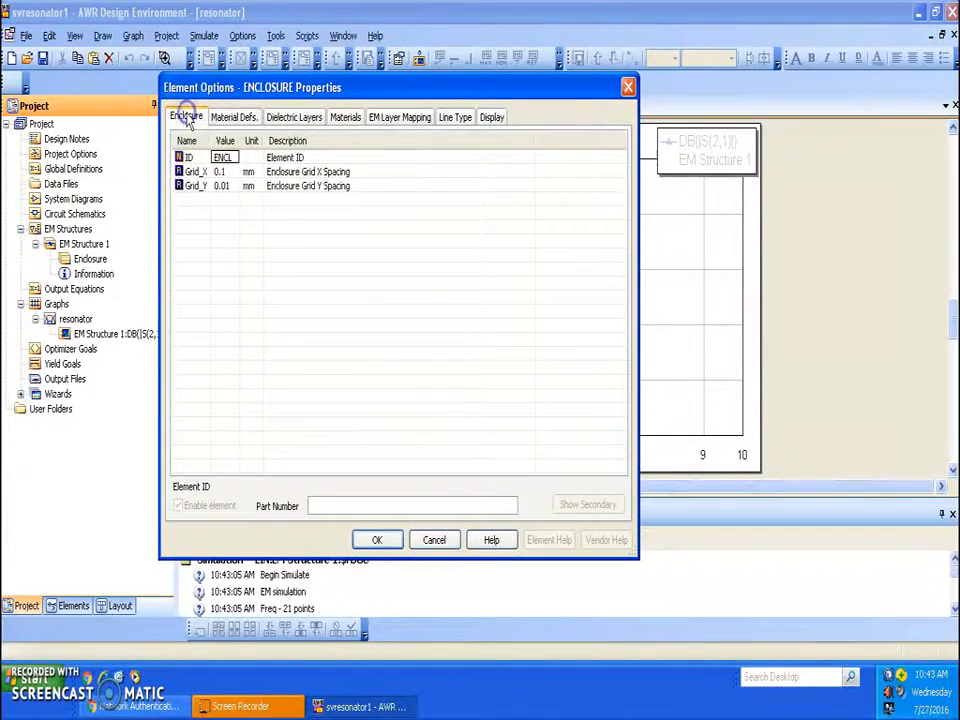
double_click(219, 186)
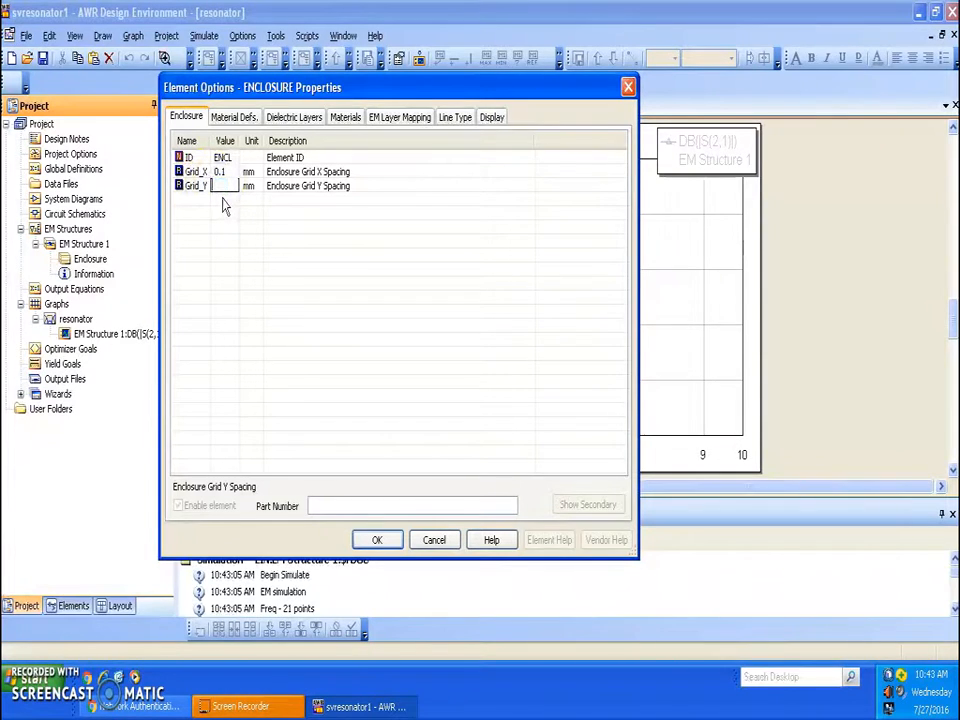
type("0.1")
left_click(190, 185)
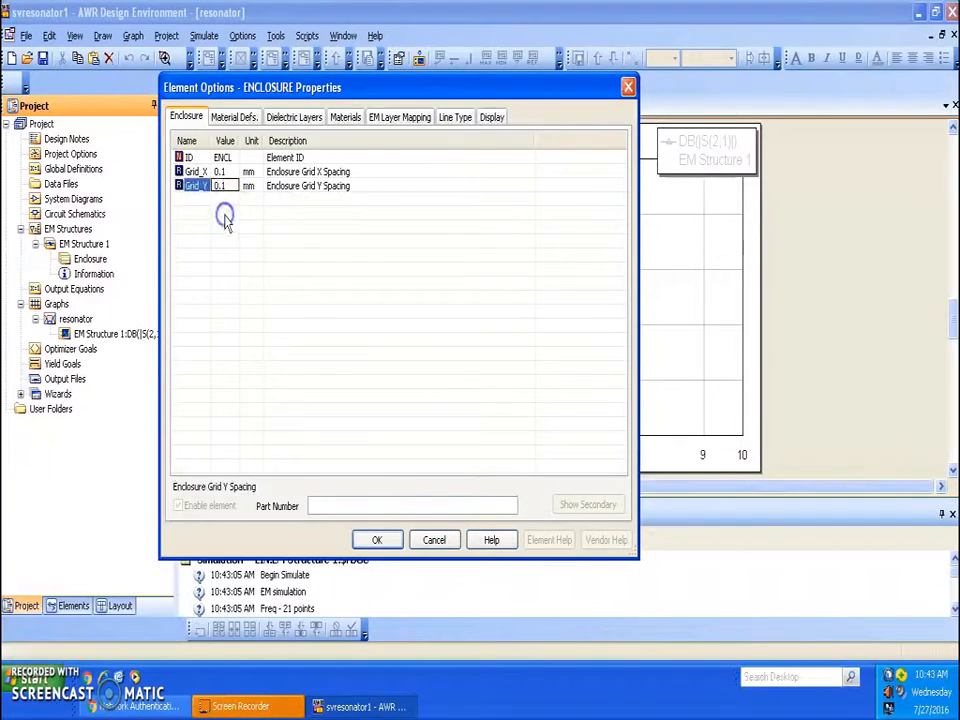
left_click(373, 540)
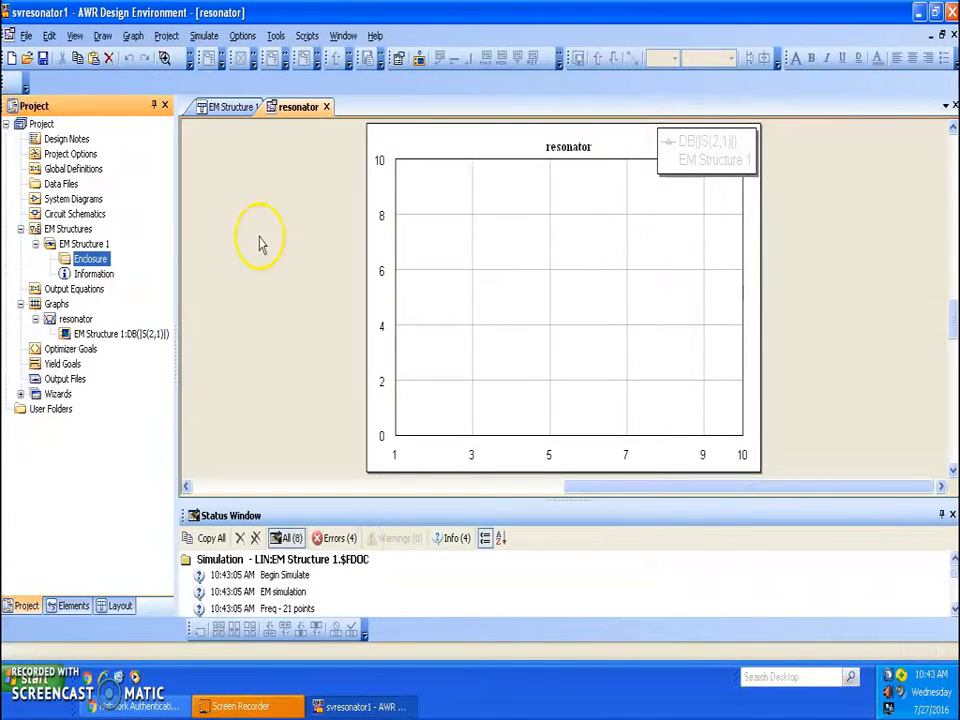
Step: Run the analysis and add a marker at the peak of the S(2,1) curve, at about 2.4 GHz
left_click(203, 36)
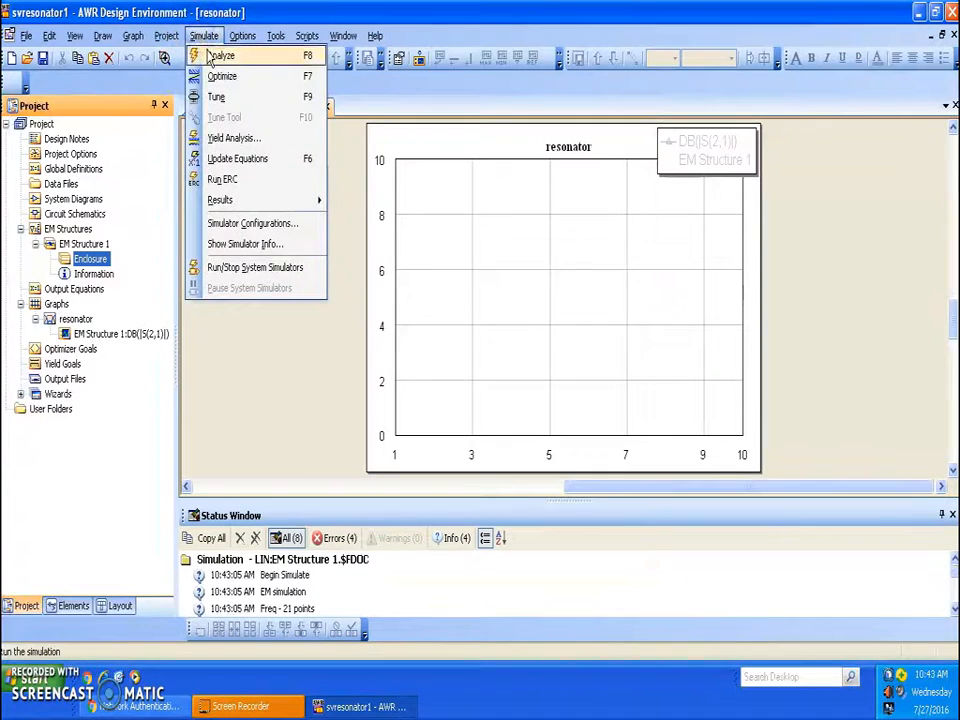
left_click(218, 56)
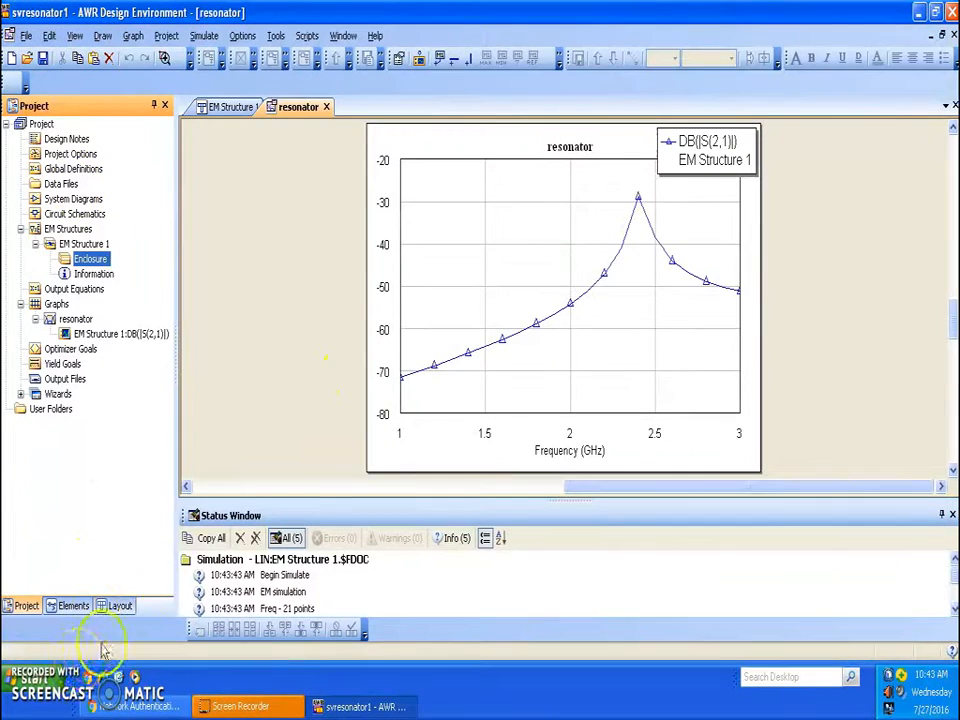
right_click(638, 197)
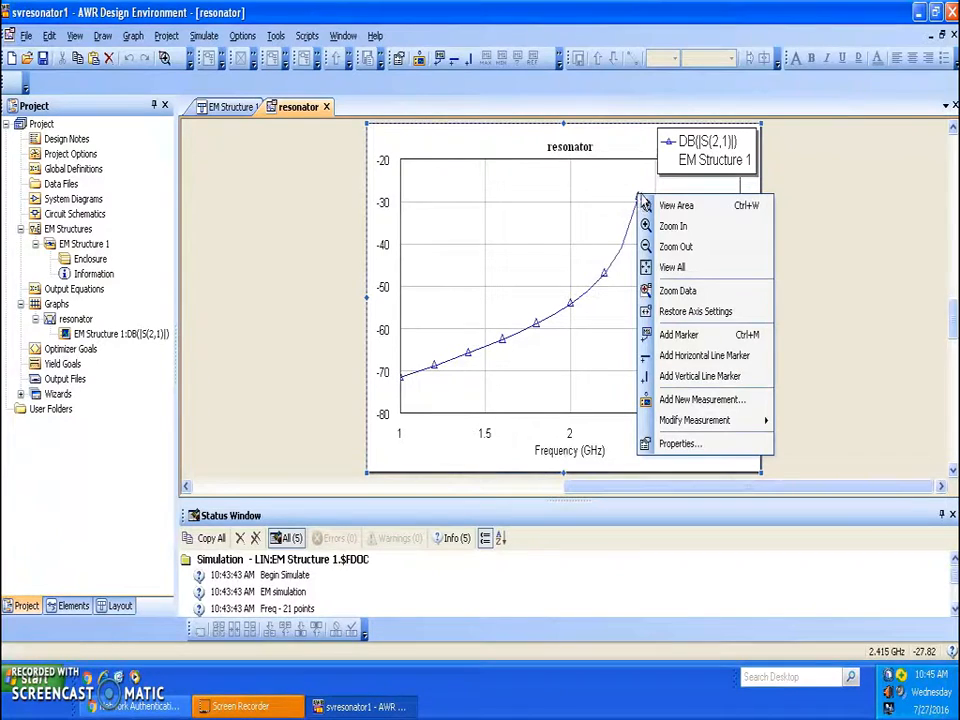
left_click(658, 335)
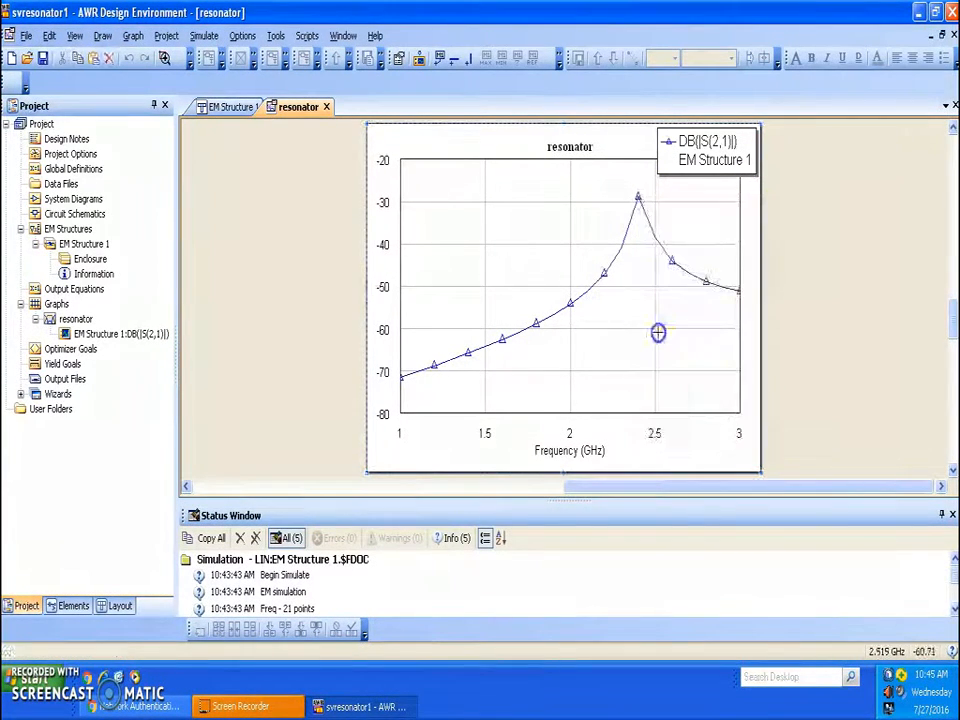
left_click(637, 197)
left_click_drag(648, 172, 628, 171)
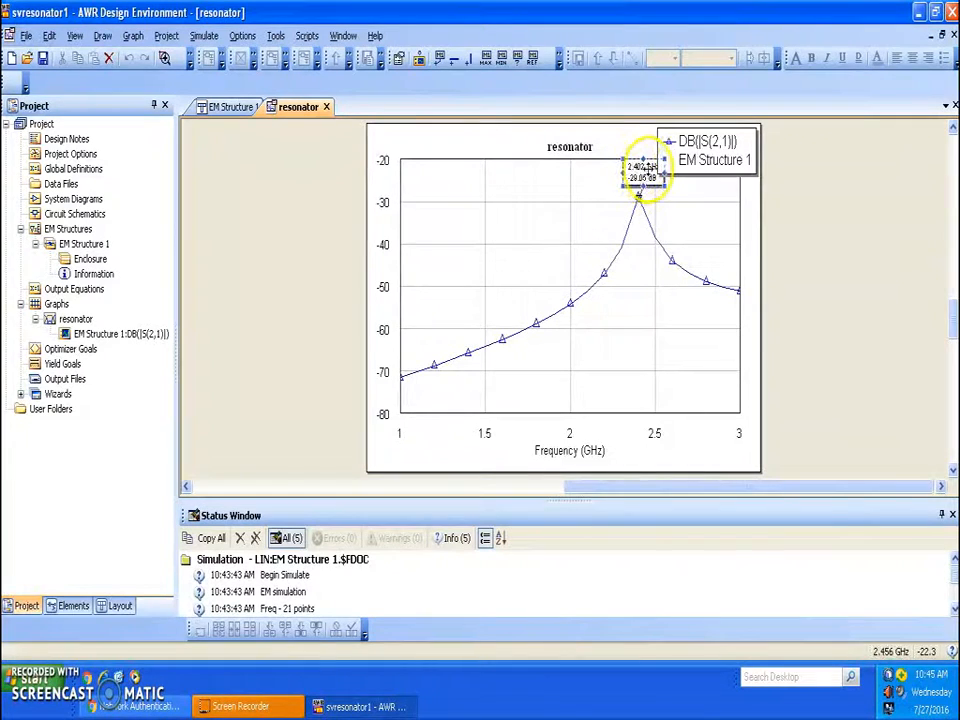
left_click(638, 197)
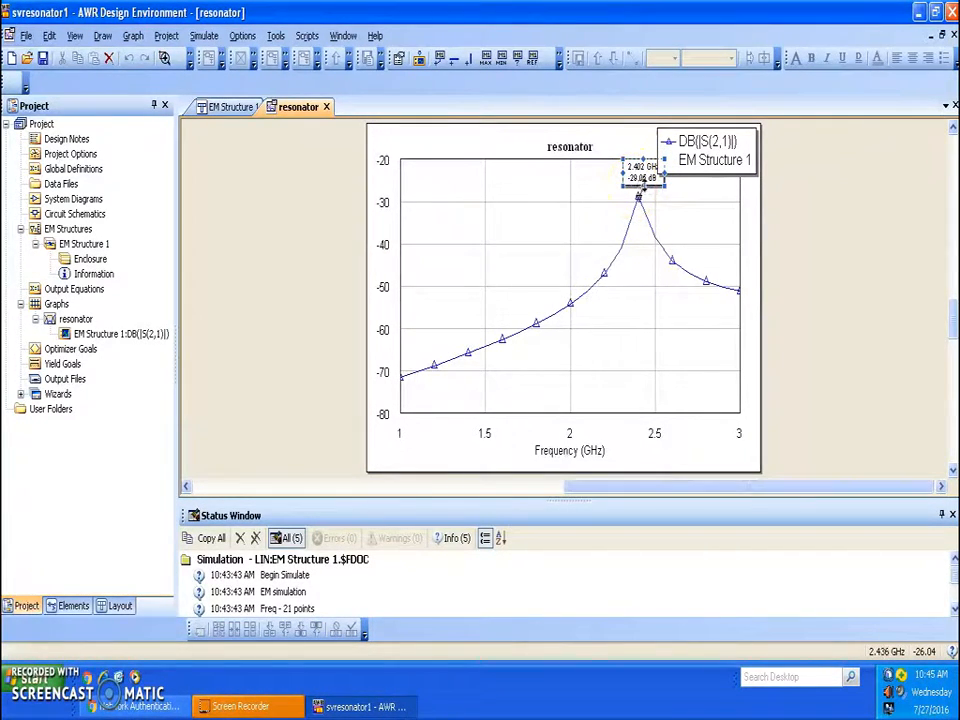
left_click(638, 198)
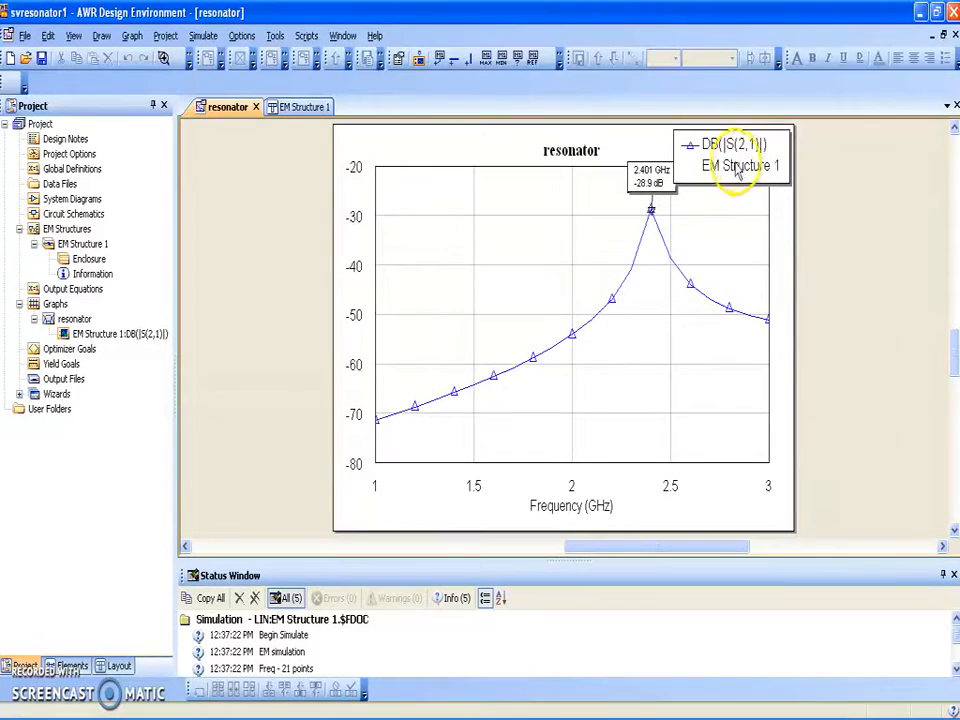
mouse_move(14, 712)
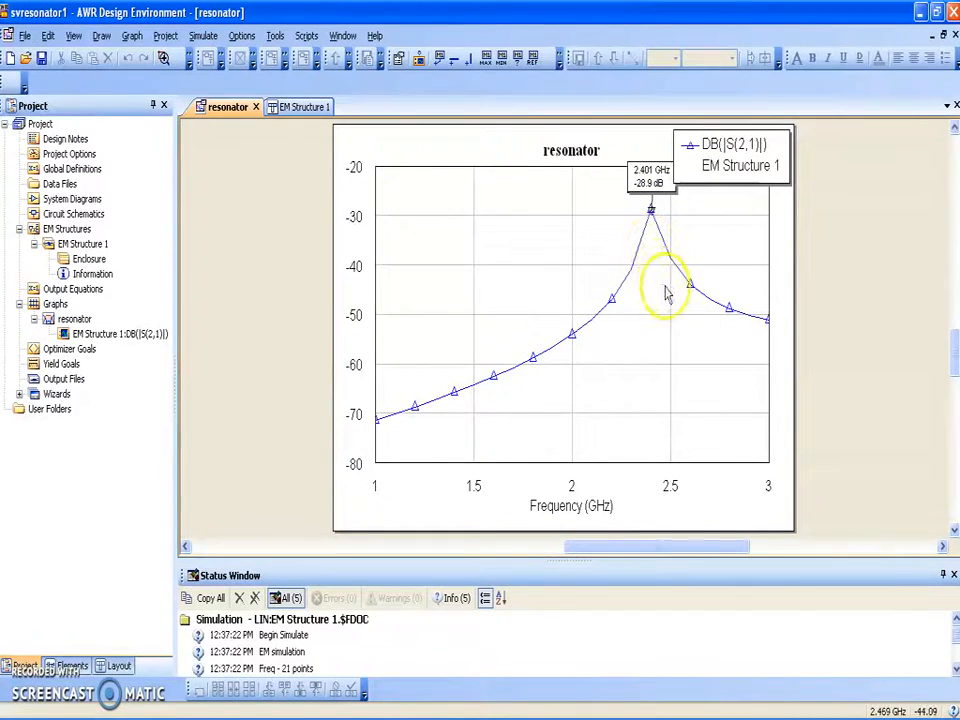
left_click(644, 345)
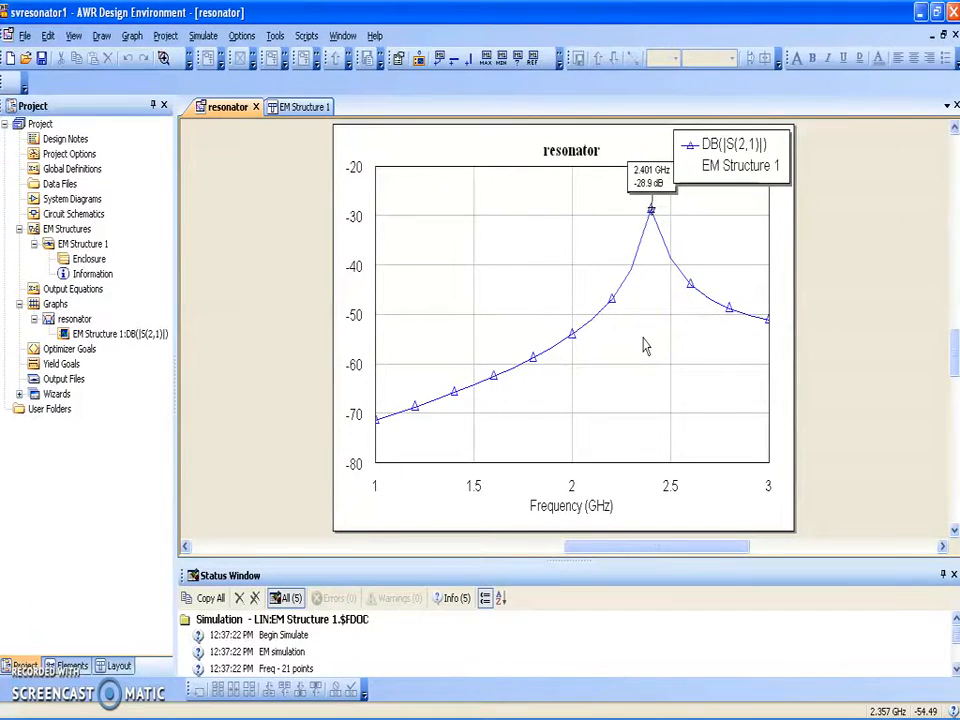
mouse_move(642, 320)
left_mouse_down()
mouse_move(643, 183)
mouse_move(673, 184)
mouse_move(645, 207)
left_mouse_up()
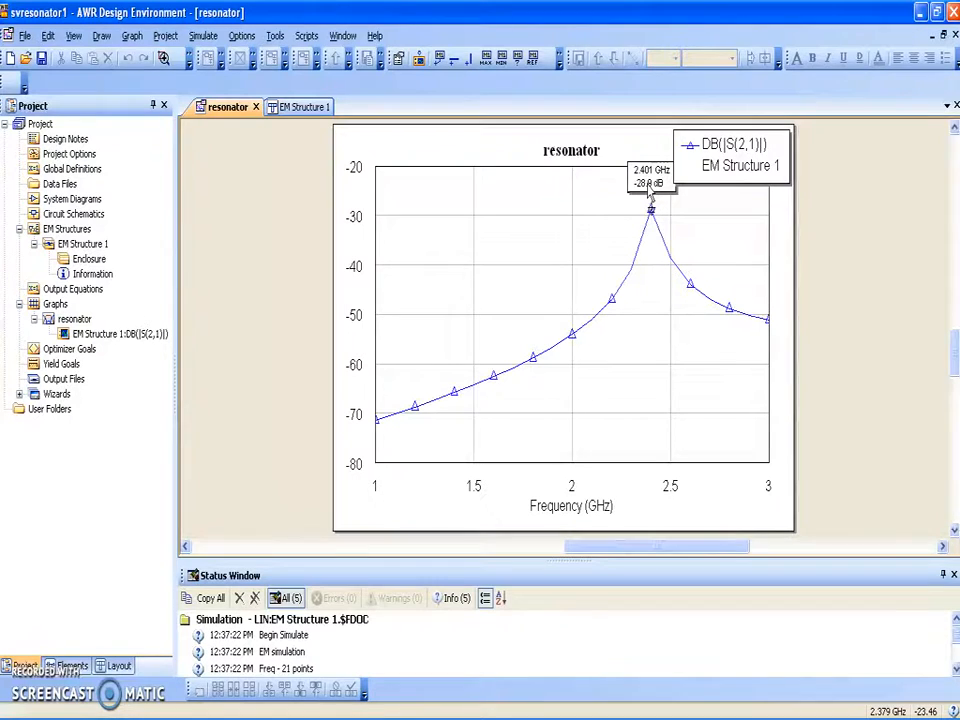
left_click_drag(650, 200, 650, 210)
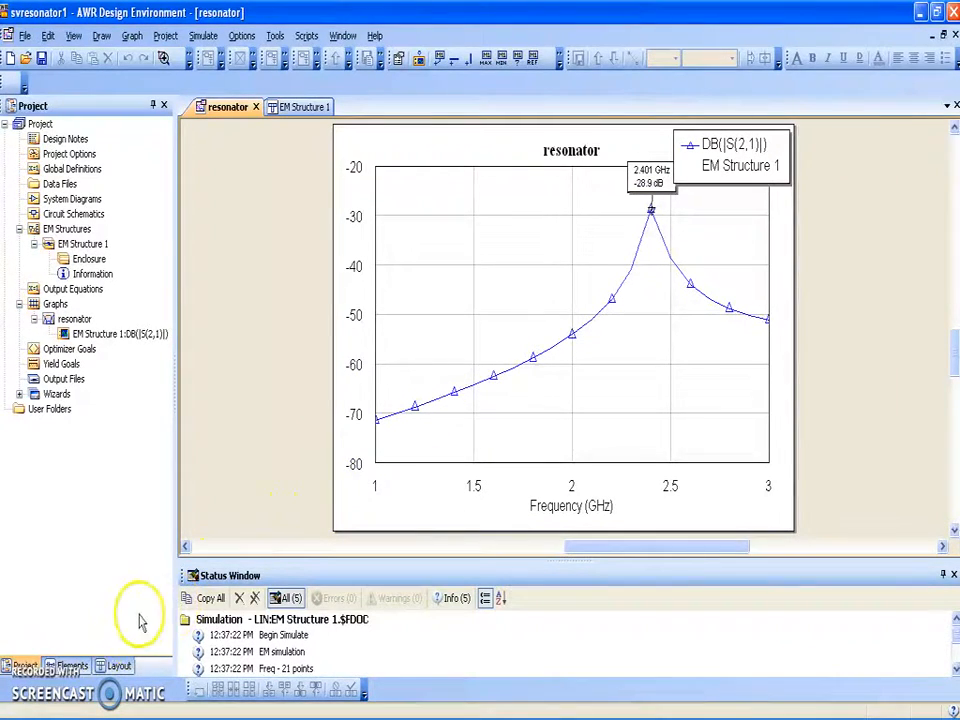
Step: Set the FR4 dielectric's loss tangent (TanD) to 0.001 in the EM structure's enclosure material definitions
double_click(66, 260)
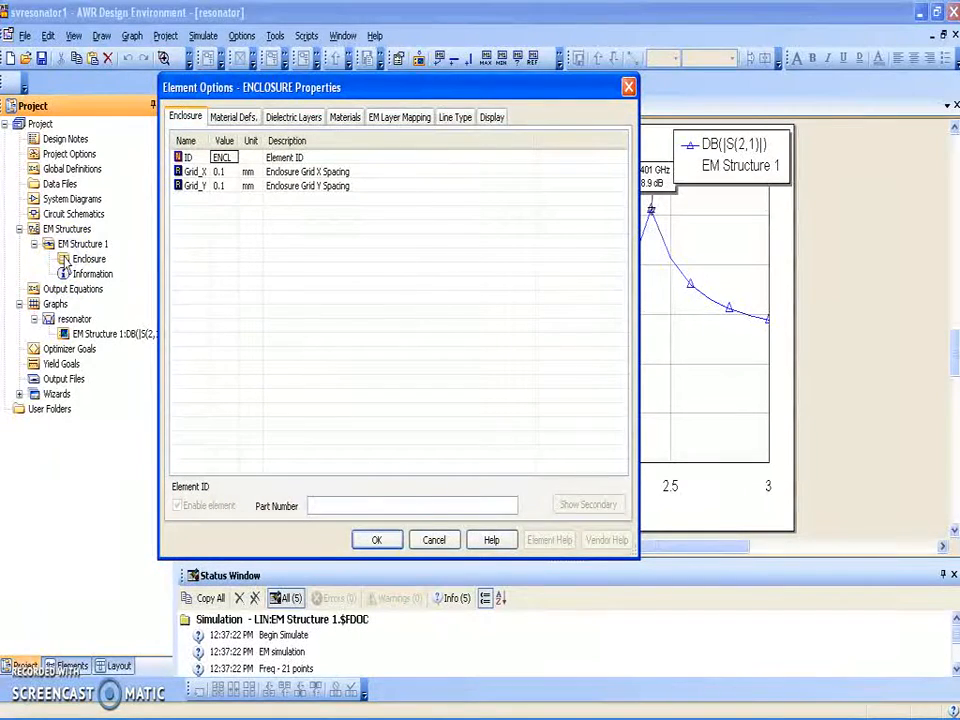
left_click(216, 118)
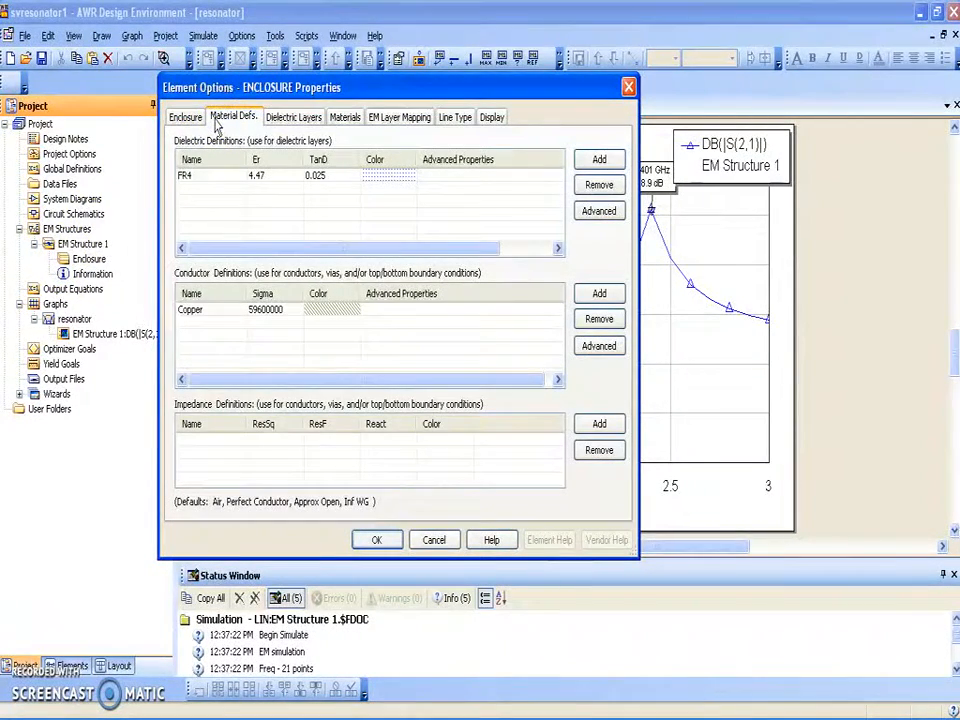
double_click(328, 176)
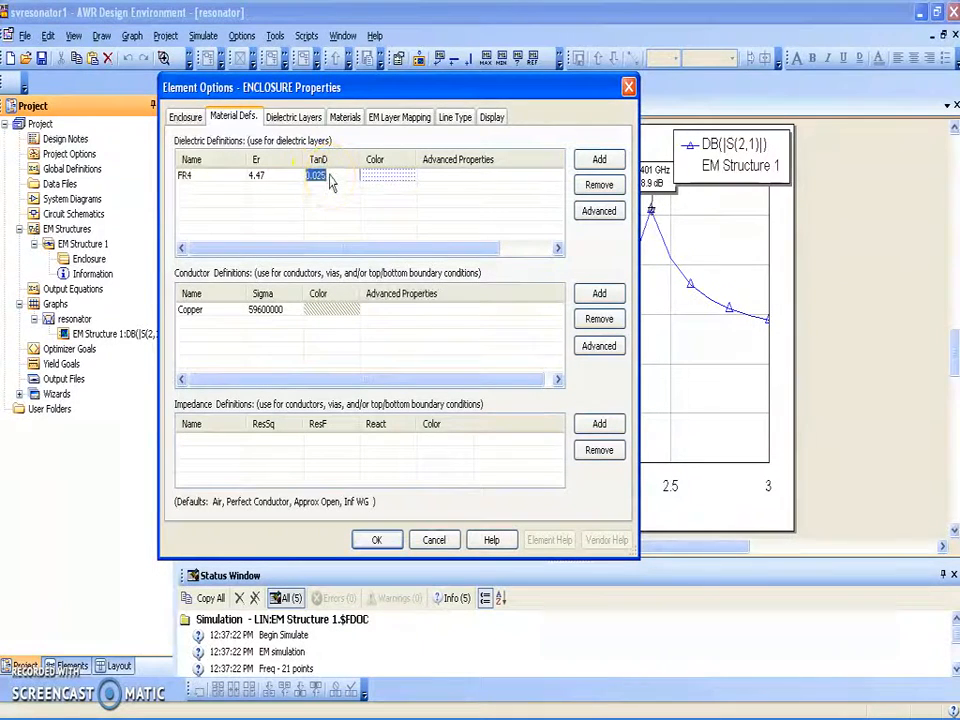
type("0.001")
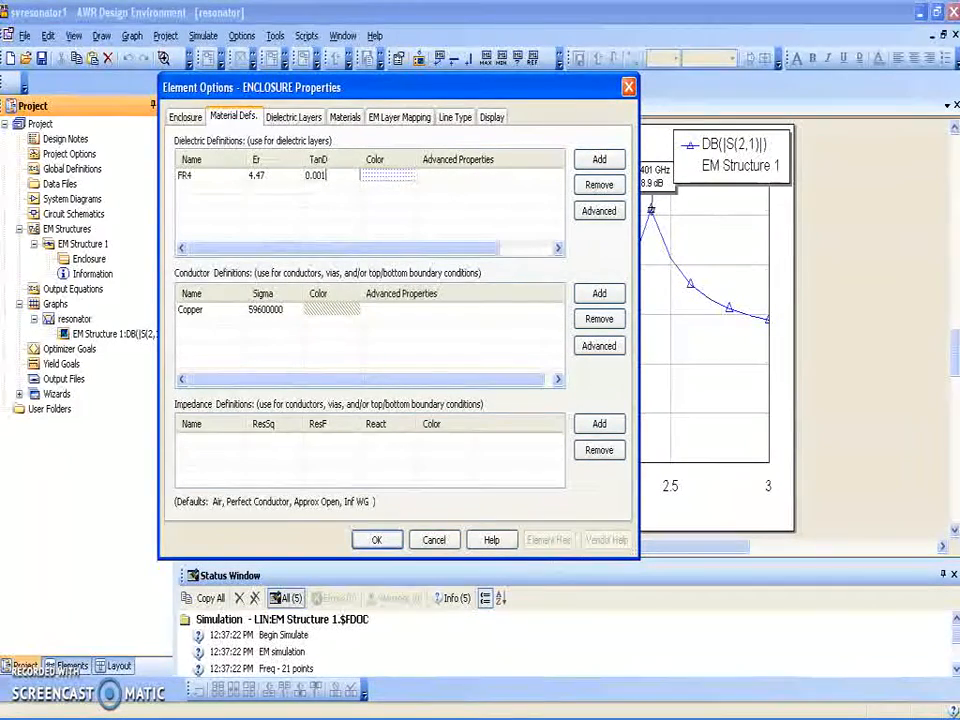
left_click(380, 540)
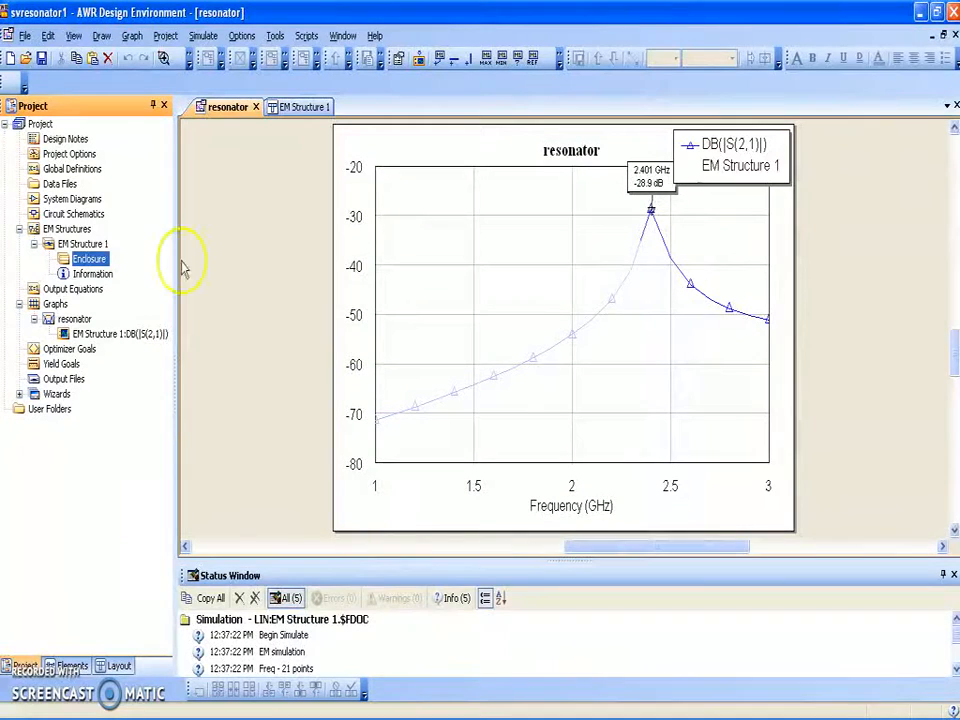
Step: Save the project and rerun the analysis with the new loss tangent
left_click(42, 60)
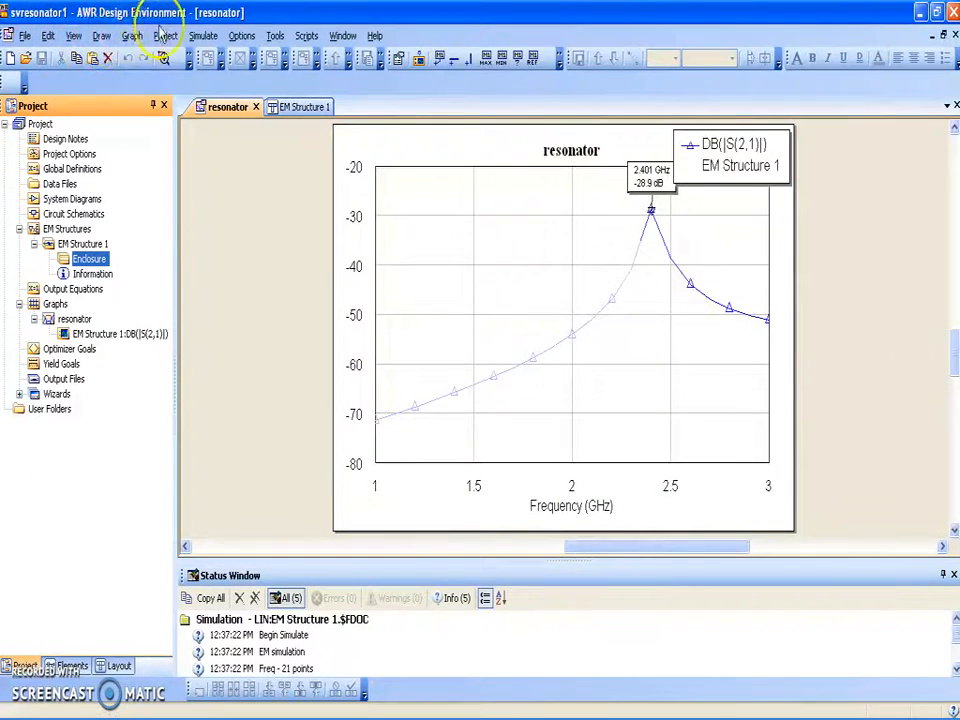
left_click(203, 36)
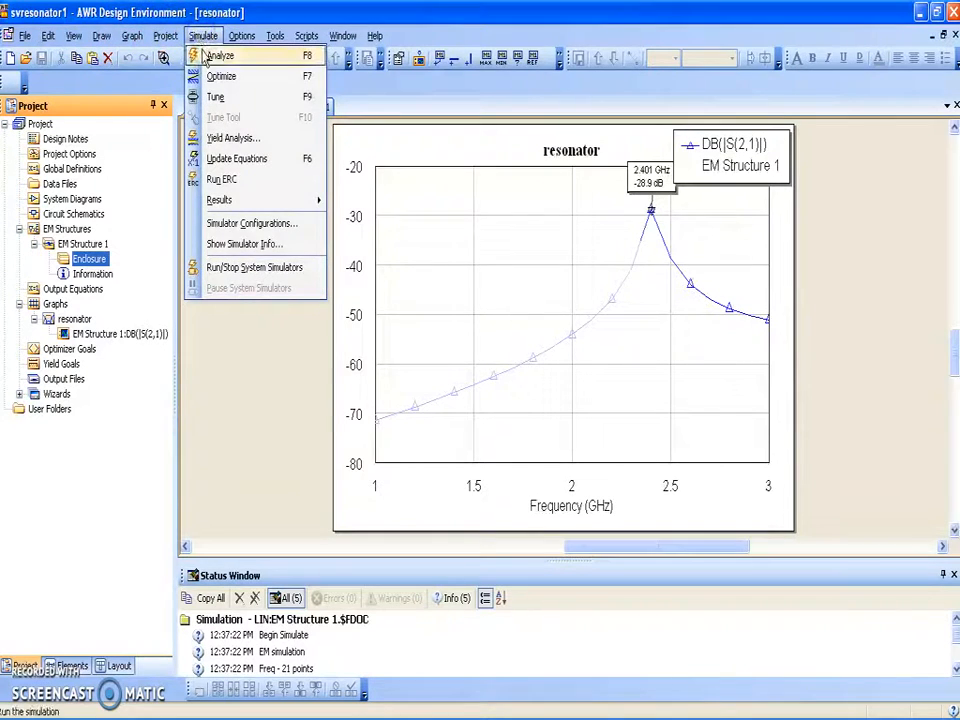
left_click(218, 56)
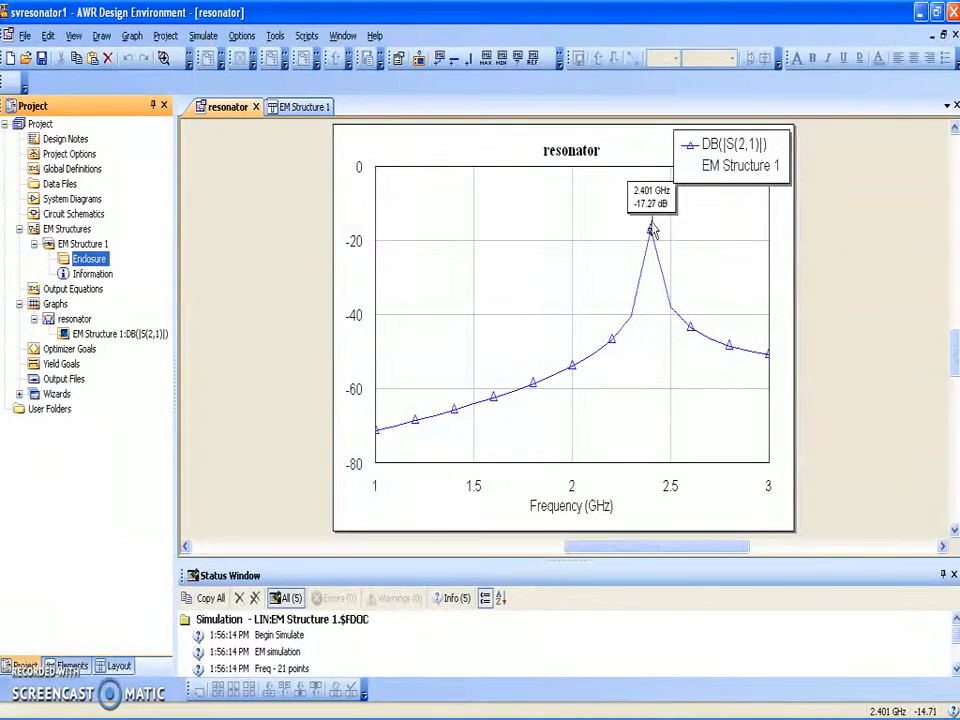
Step: Move the port 1 feed strip in EM Structure 1 by 0.1 mm toward the resonator strip, narrowing its coupling gap
left_click(296, 106)
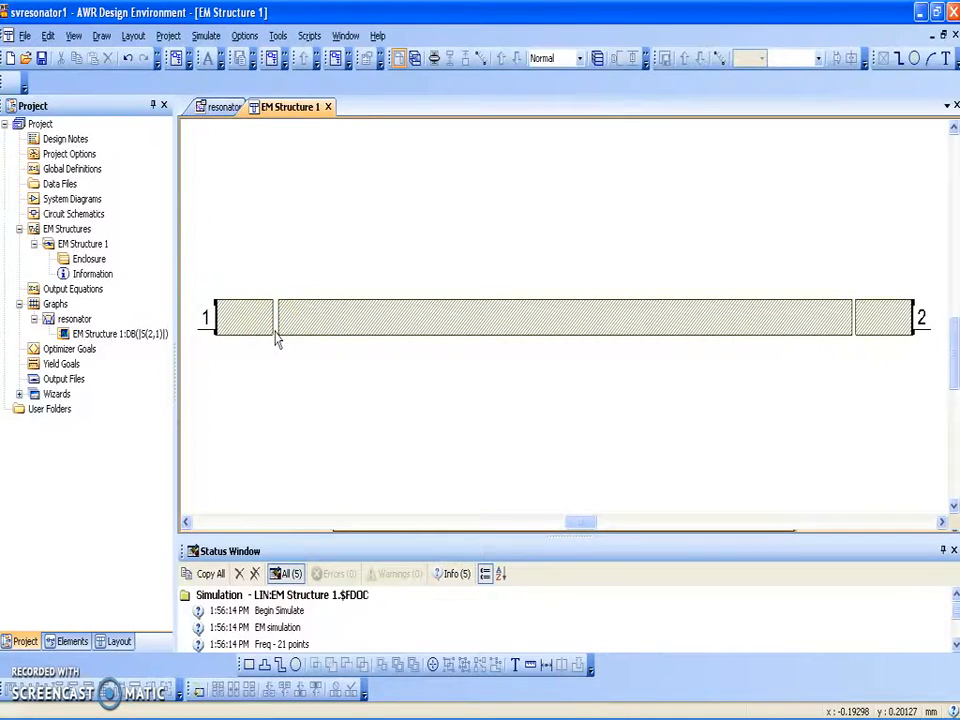
left_click(212, 108)
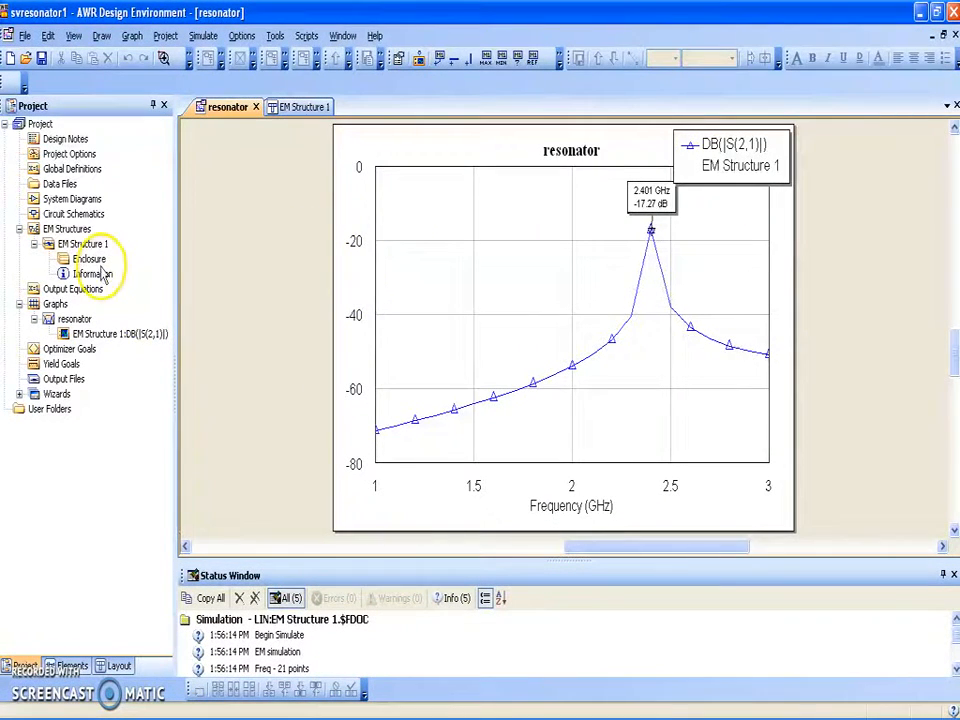
left_click(288, 110)
left_click(238, 319)
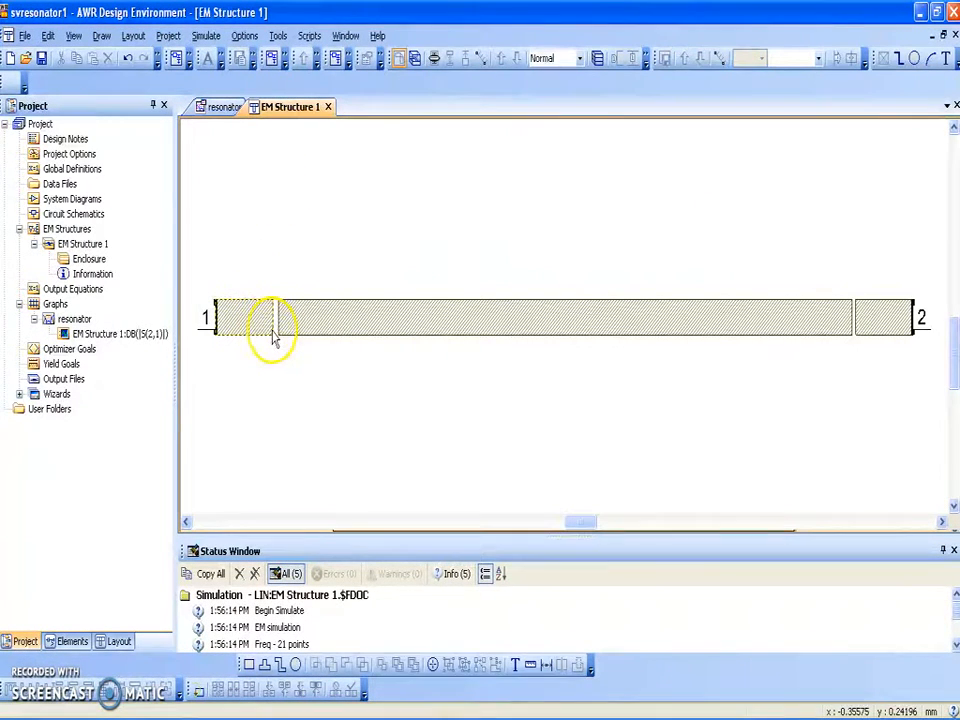
left_click_drag(275, 343, 273, 334)
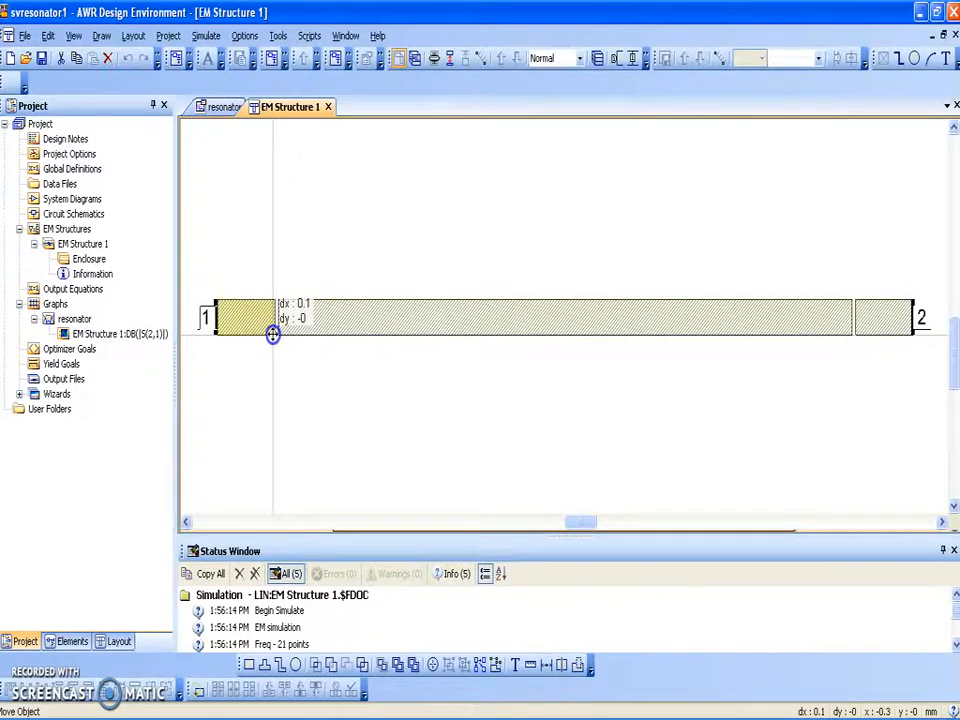
left_click_drag(273, 334, 272, 332)
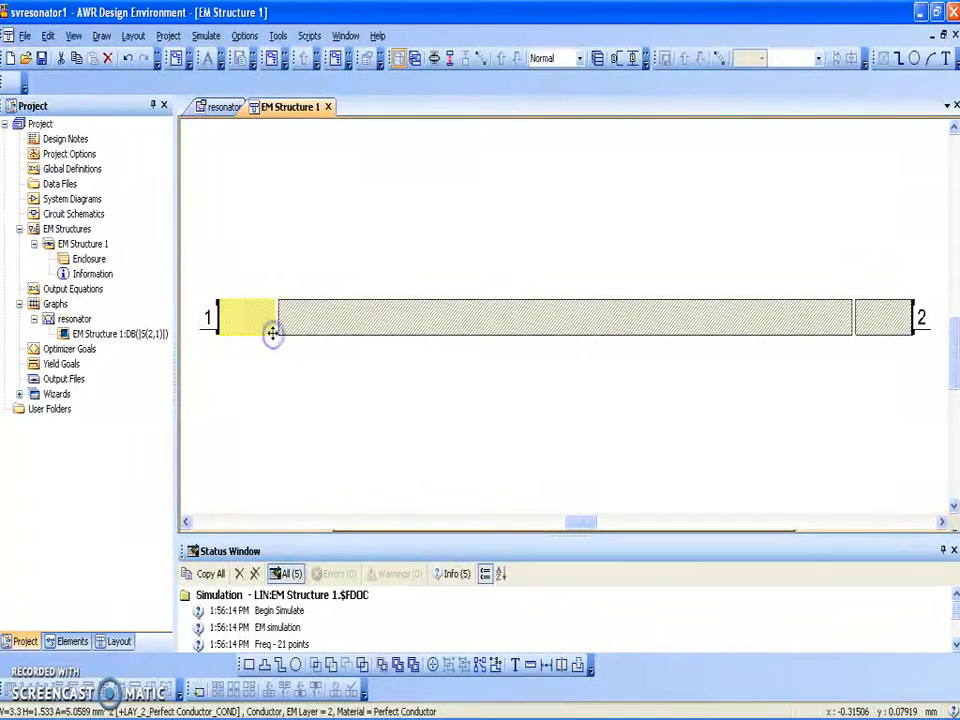
Step: Move the port 2 feed strip toward the resonator and bring the port 1 strip closer once more, narrowing both coupling gaps
left_click(500, 420)
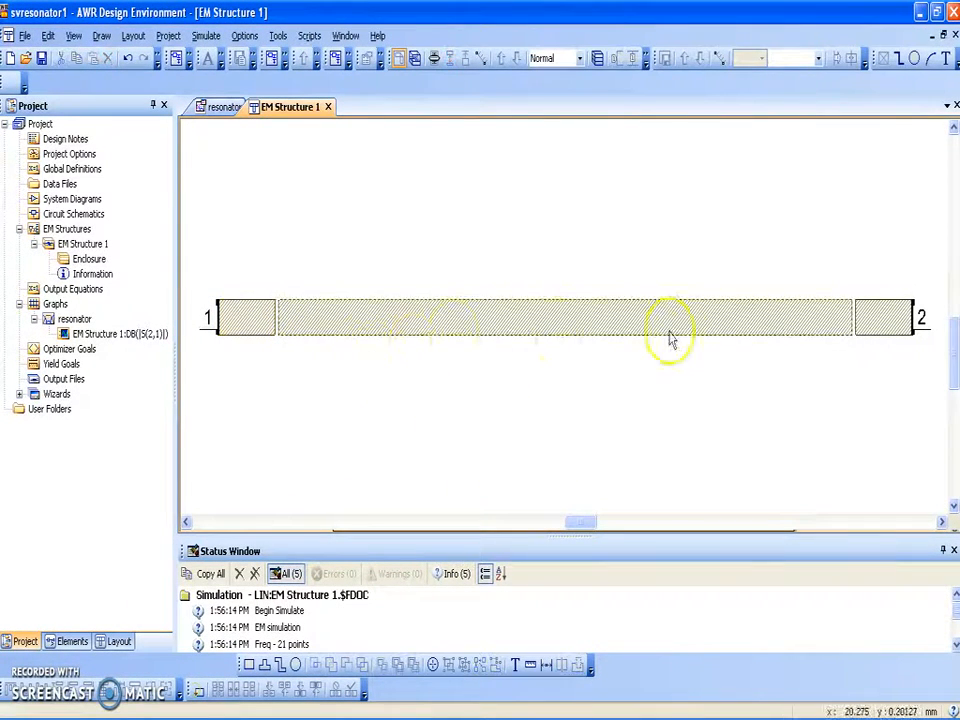
left_click(860, 326)
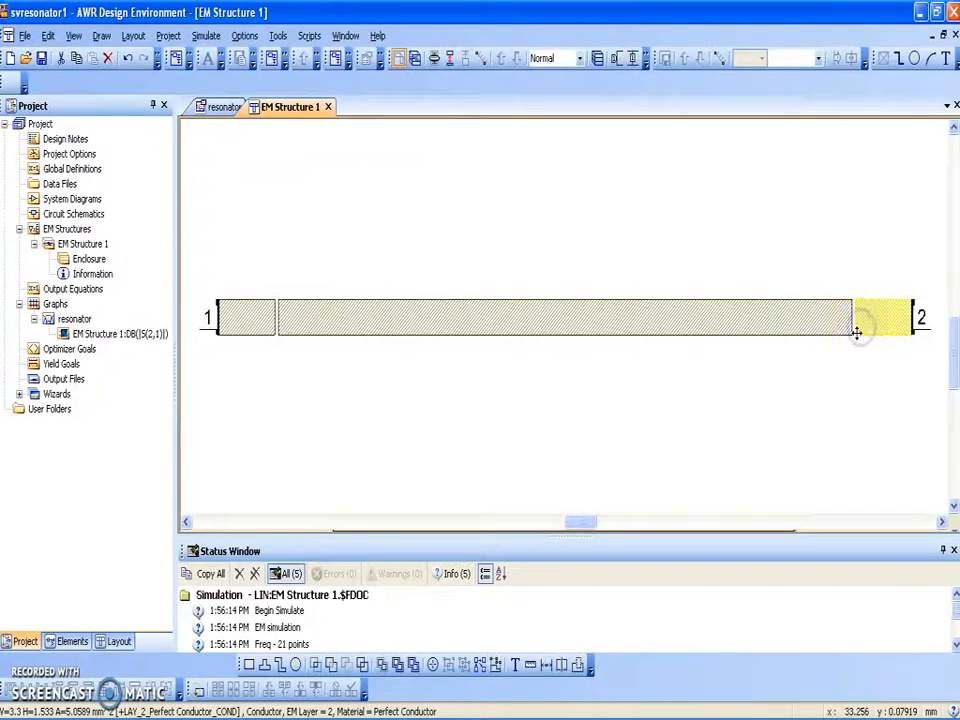
left_click_drag(857, 334, 853, 330)
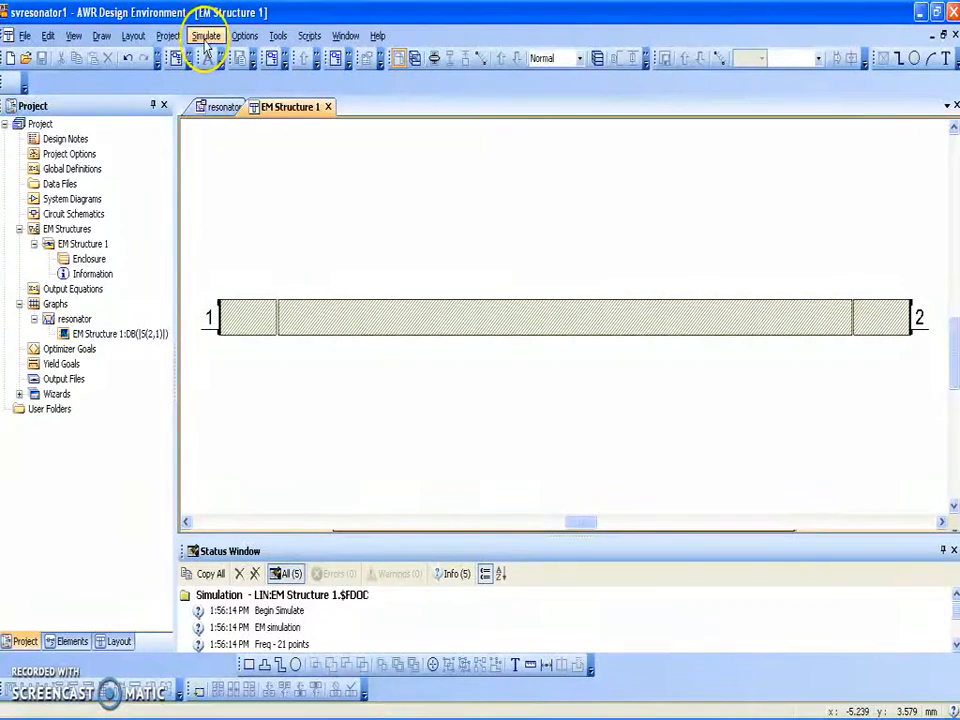
Step: Rerun the analysis from the resonator graph and shift the peak marker to about 2.404 GHz
left_click(220, 107)
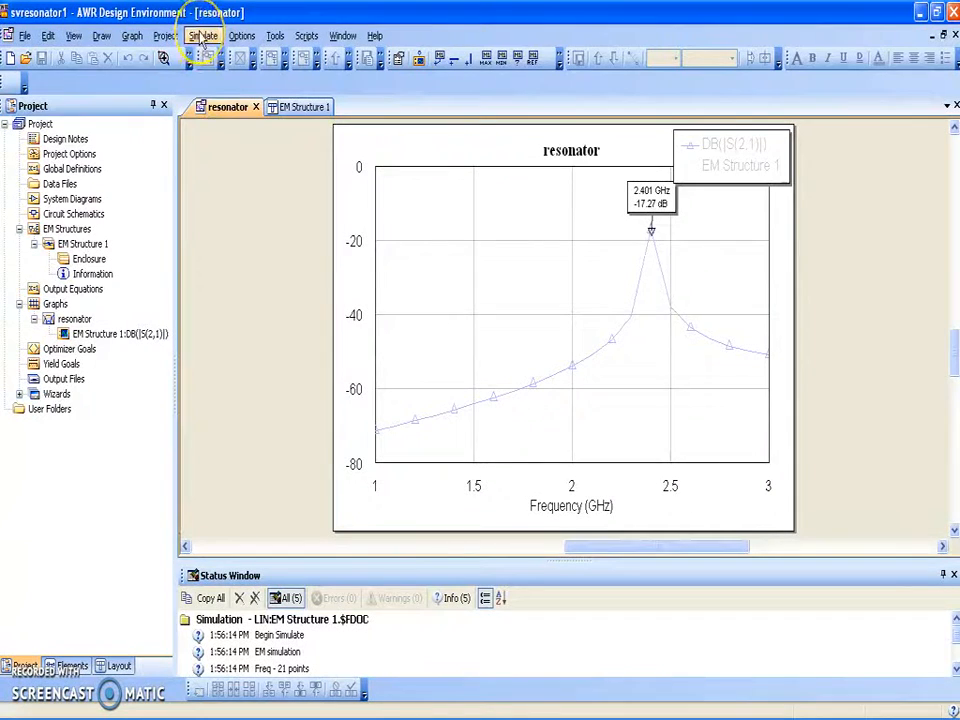
left_click(203, 37)
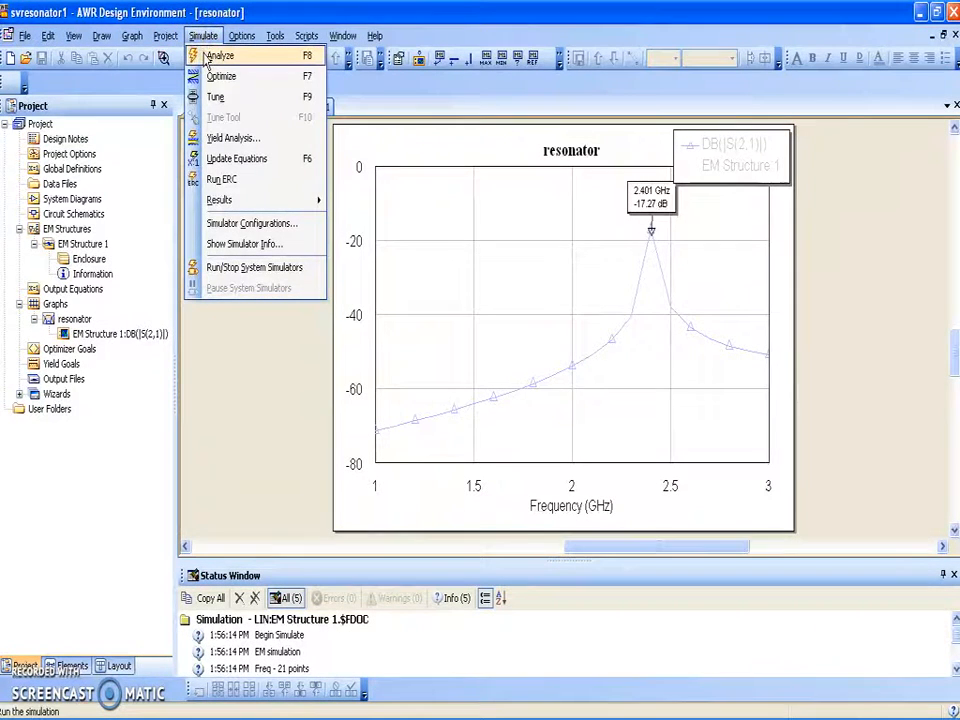
left_click(214, 57)
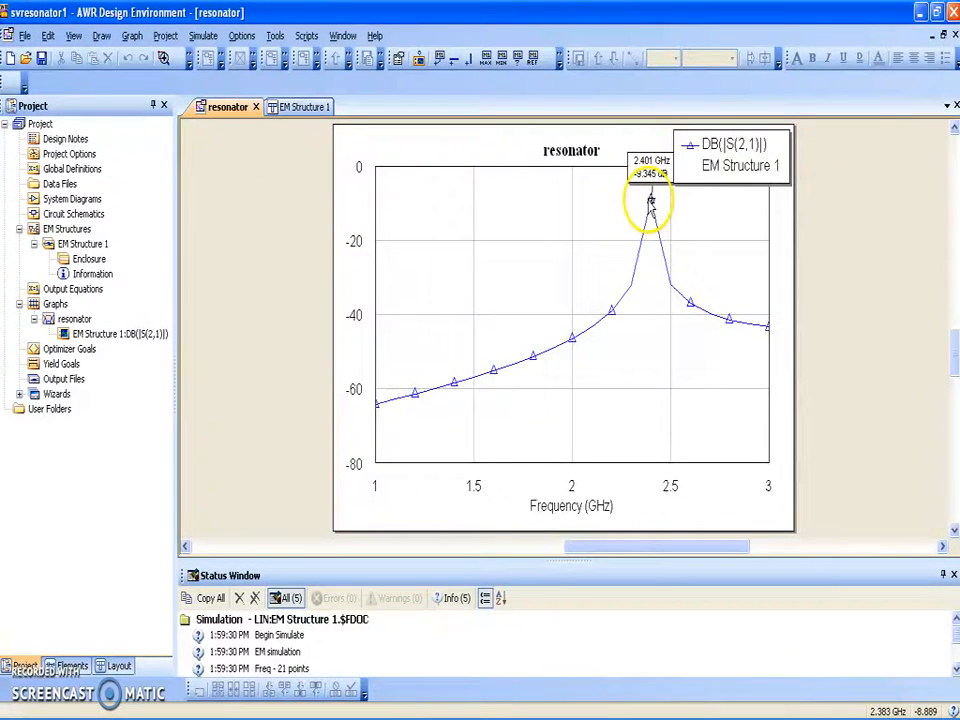
left_click_drag(651, 200, 648, 200)
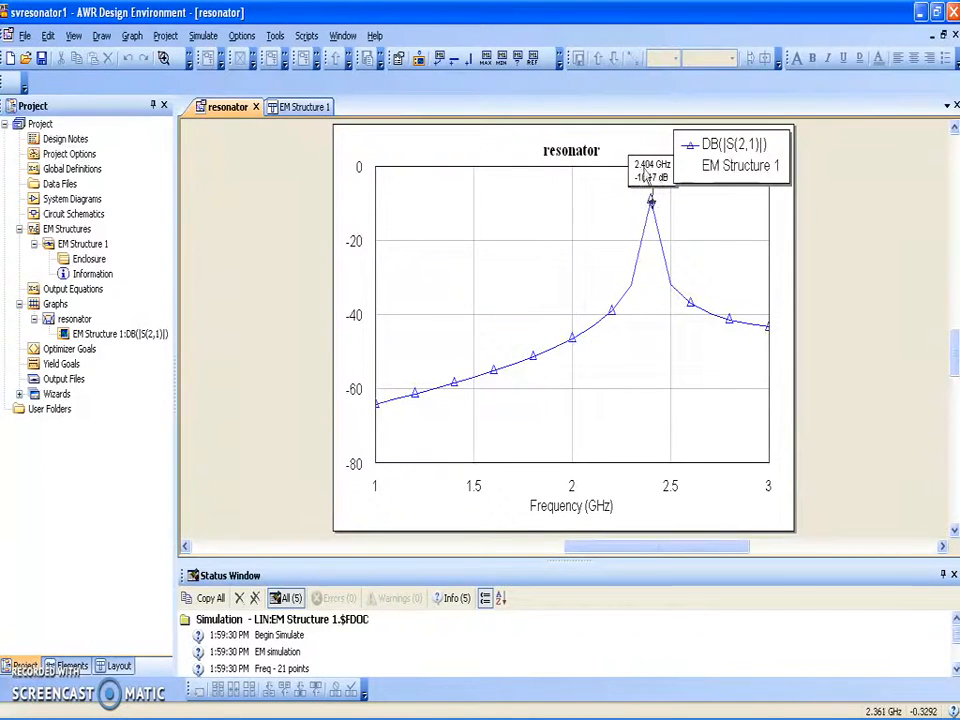